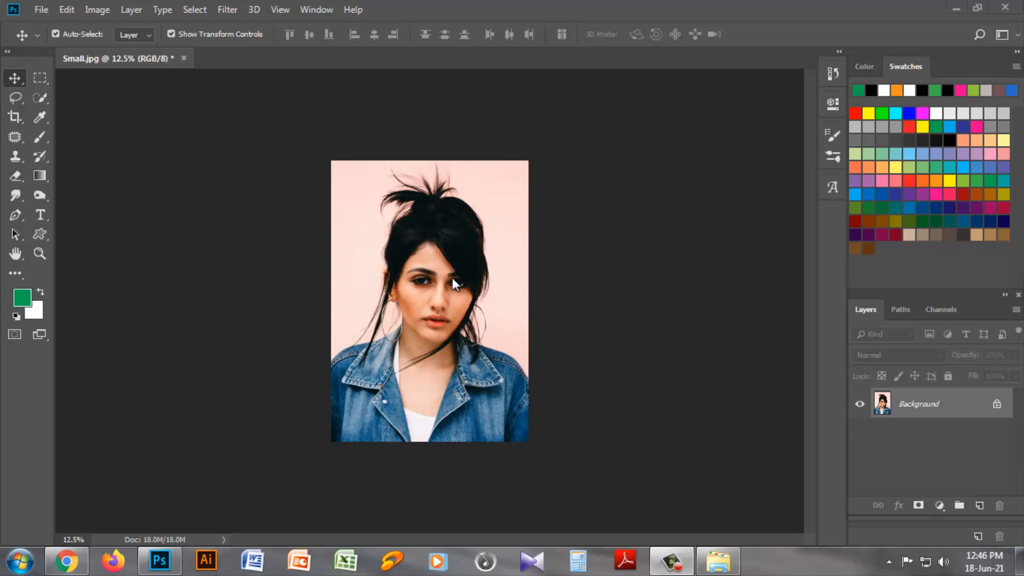
{"action": "key", "text": "ctrl+plus"}
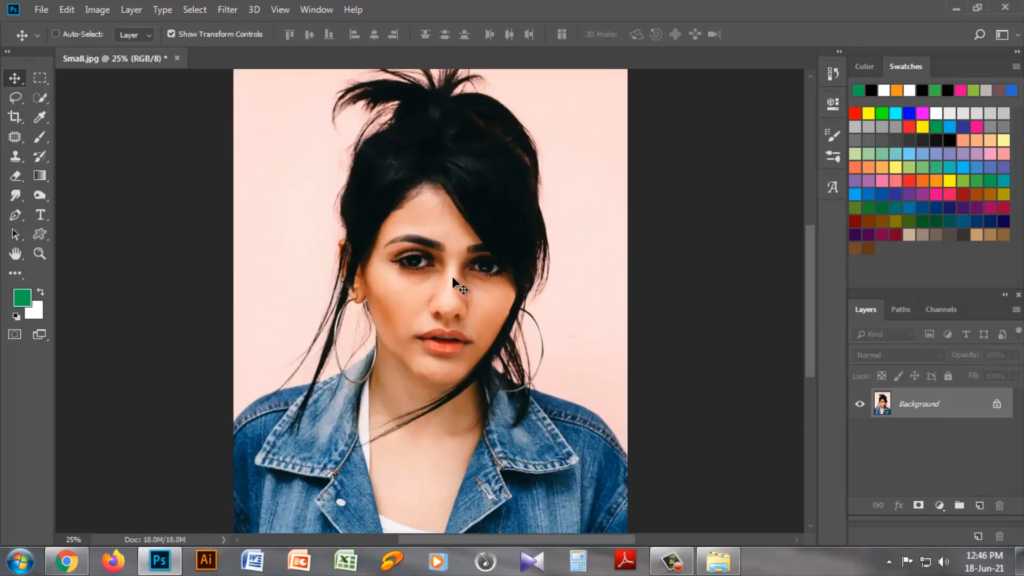
{"action": "scroll", "coordinate": [513, 371], "scroll_direction": "up", "scroll_amount": 3}
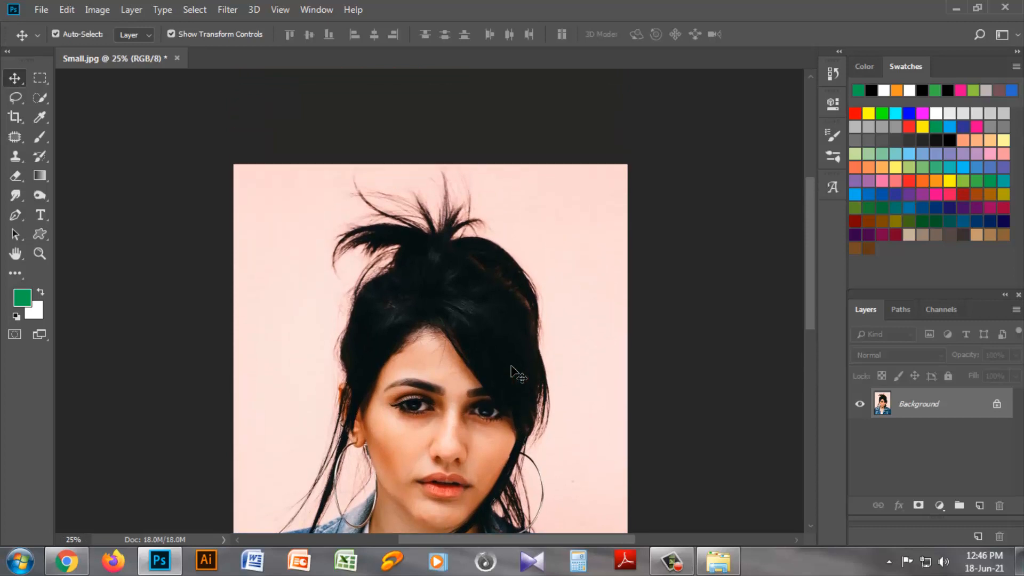
{"action": "scroll", "coordinate": [513, 372], "scroll_direction": "down", "scroll_amount": 6}
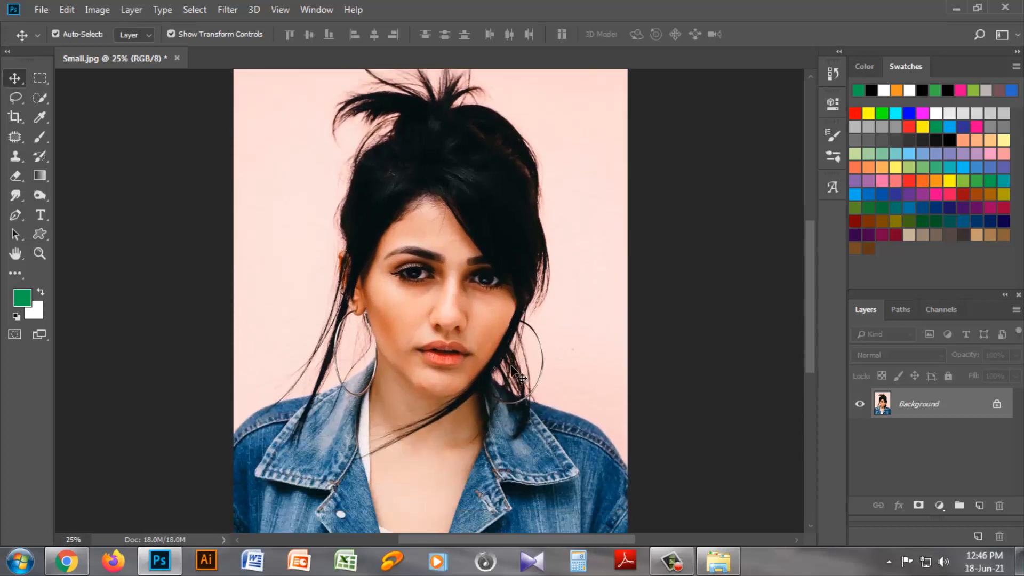
{"action": "scroll", "coordinate": [513, 372], "scroll_direction": "up", "scroll_amount": 5}
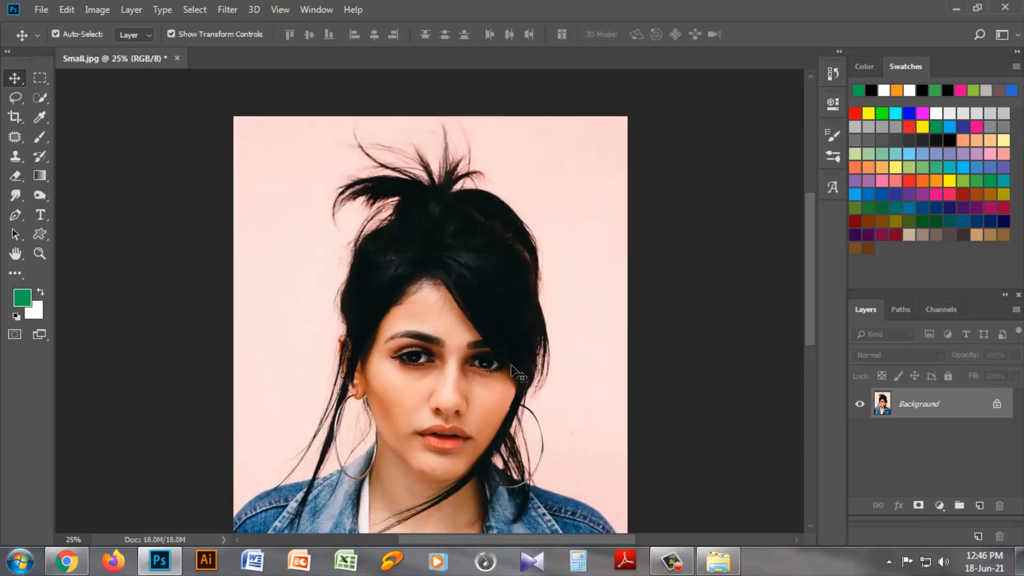
{"action": "scroll", "coordinate": [513, 371], "scroll_direction": "down", "scroll_amount": 3}
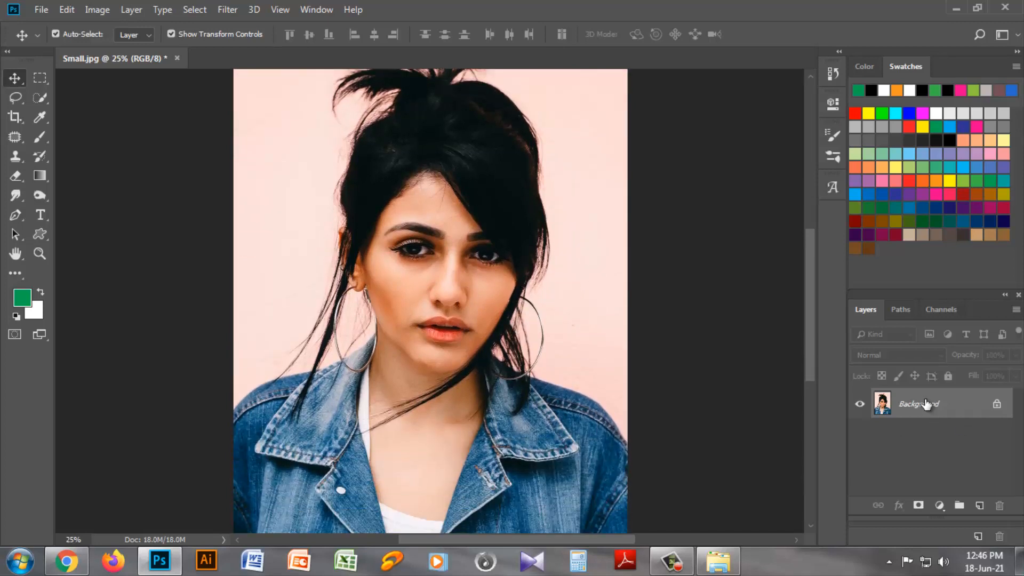
- Duplicate the Background layer and add a new empty layer between the original and its copy
{"action": "key", "text": "ctrl+j"}
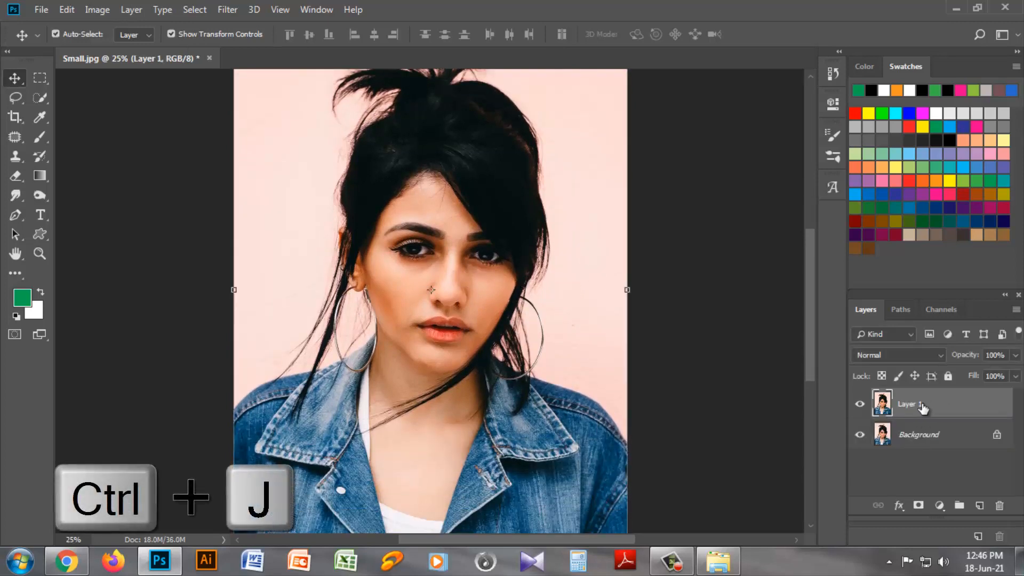
{"action": "left_click", "coordinate": [923, 436]}
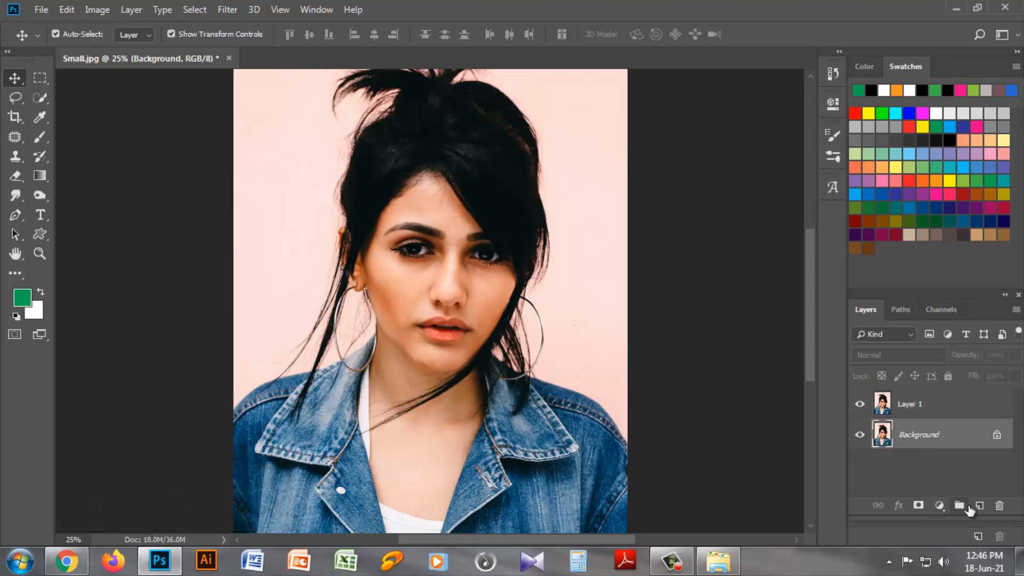
{"action": "left_click", "coordinate": [978, 506]}
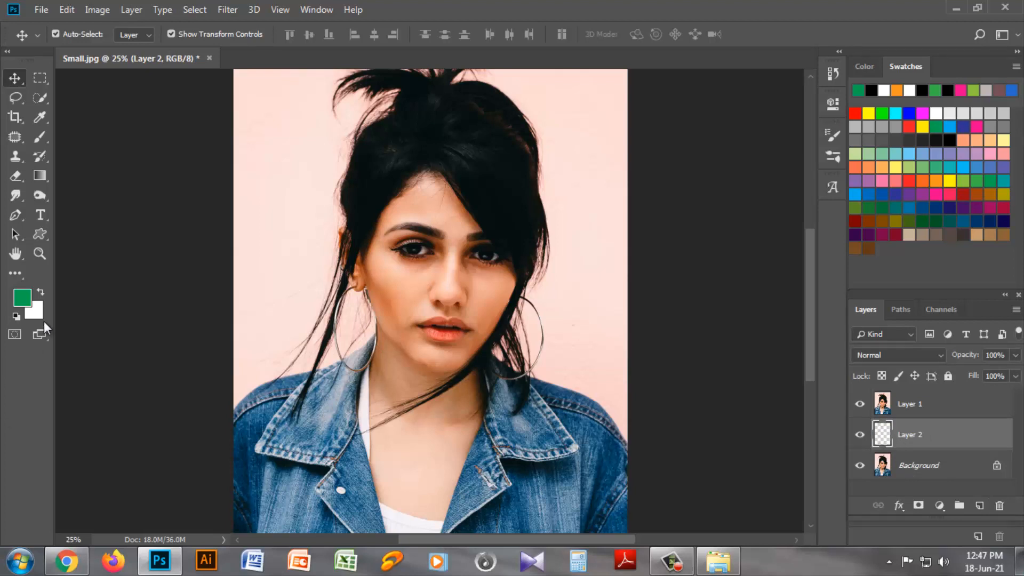
- Set the foreground color to green #00a651 and fill the empty middle layer with it
{"action": "left_click", "coordinate": [26, 301]}
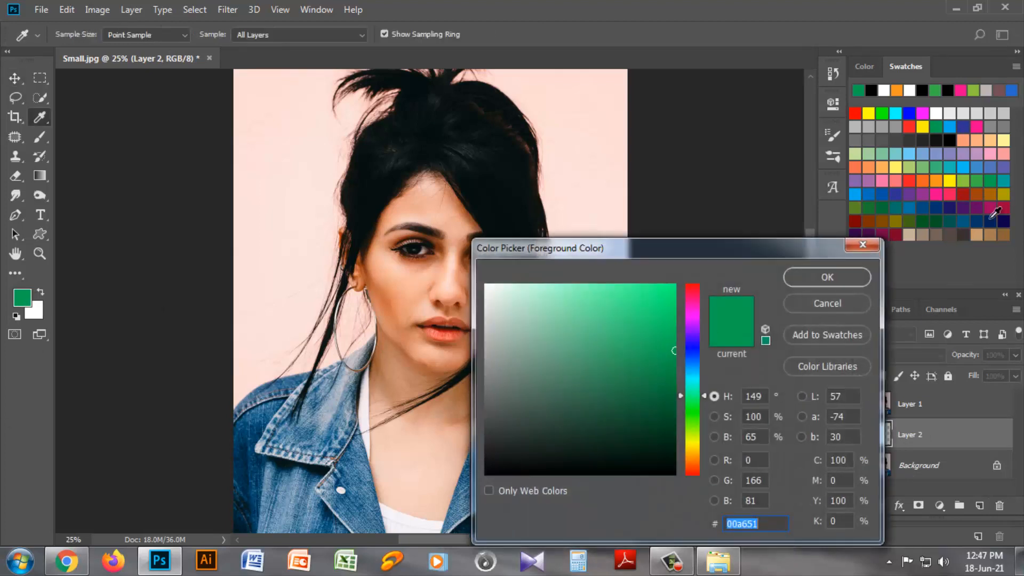
{"action": "left_click", "coordinate": [976, 181]}
{"action": "left_click", "coordinate": [991, 182]}
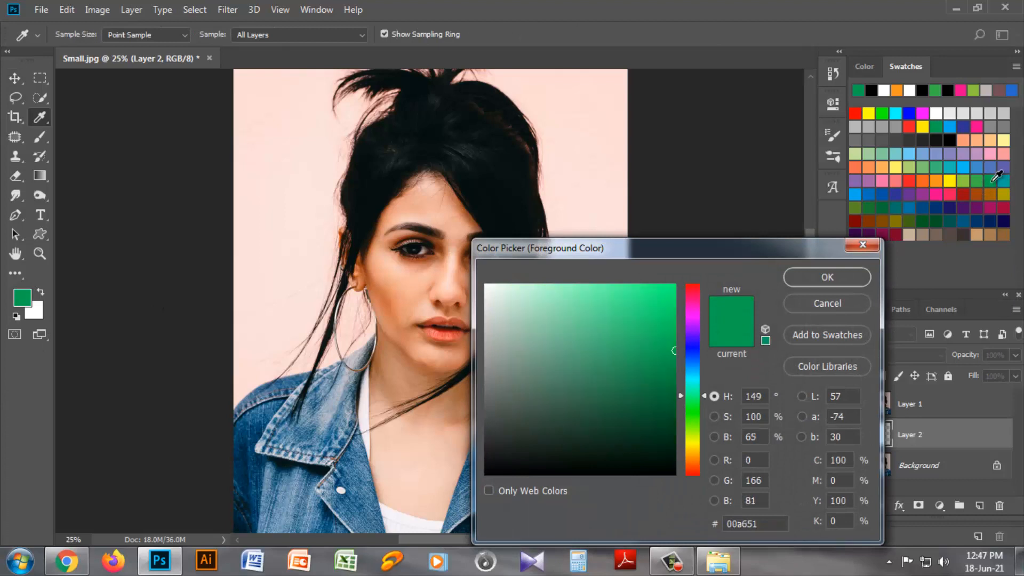
{"action": "left_click", "coordinate": [821, 277]}
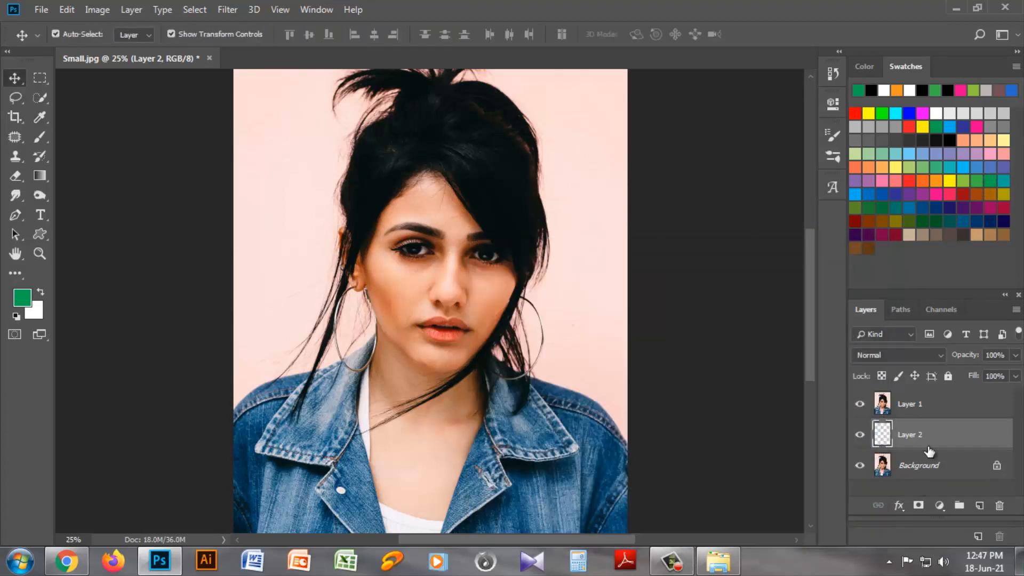
{"action": "key", "text": "alt+BackSpace"}
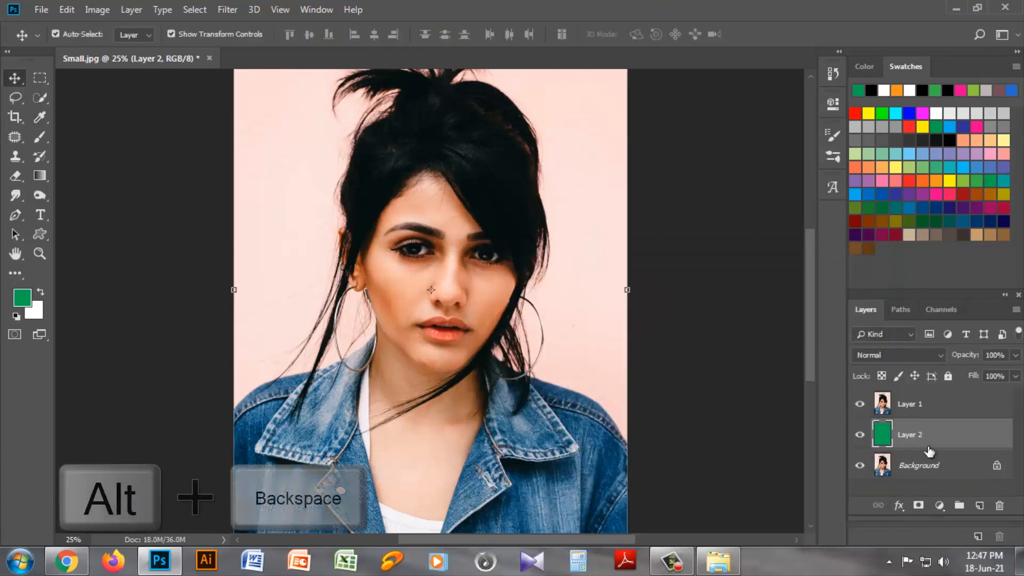
- Select the woman's hair, face and jacket on Layer 1 using the Quick Selection tool in add-to-selection mode
{"action": "left_click", "coordinate": [916, 408]}
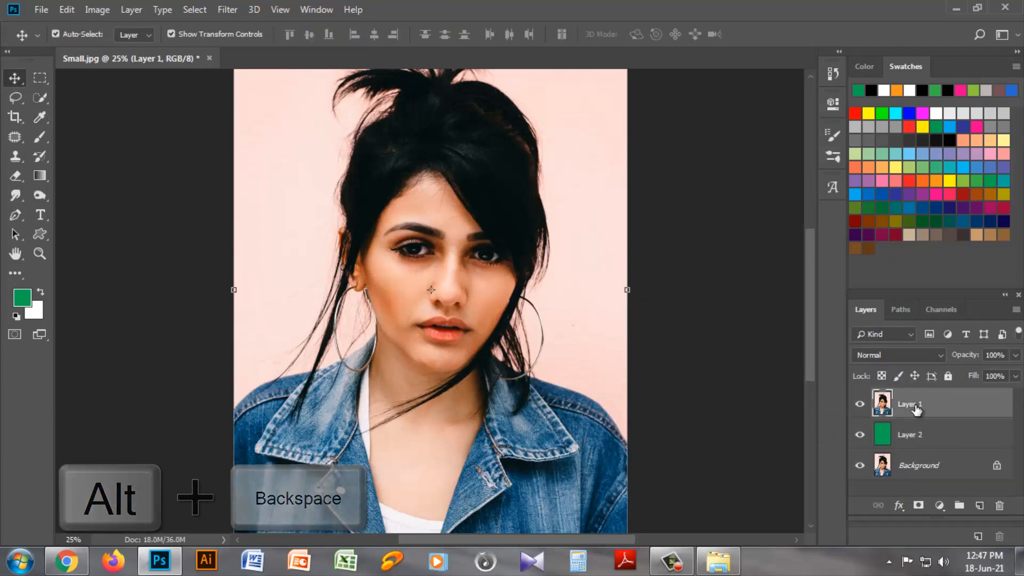
{"action": "key", "text": "ctrl+minus"}
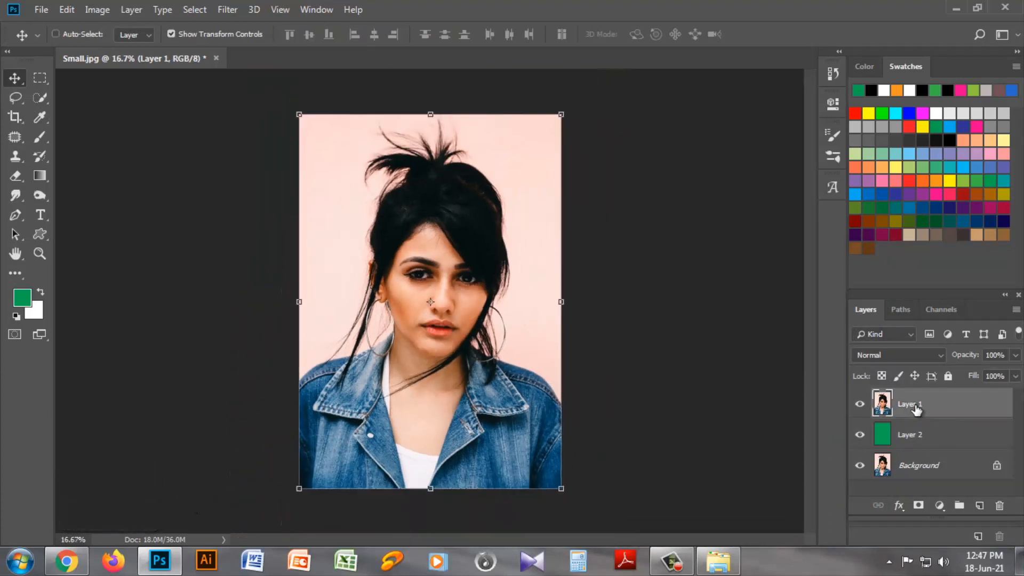
{"action": "left_click", "coordinate": [40, 78]}
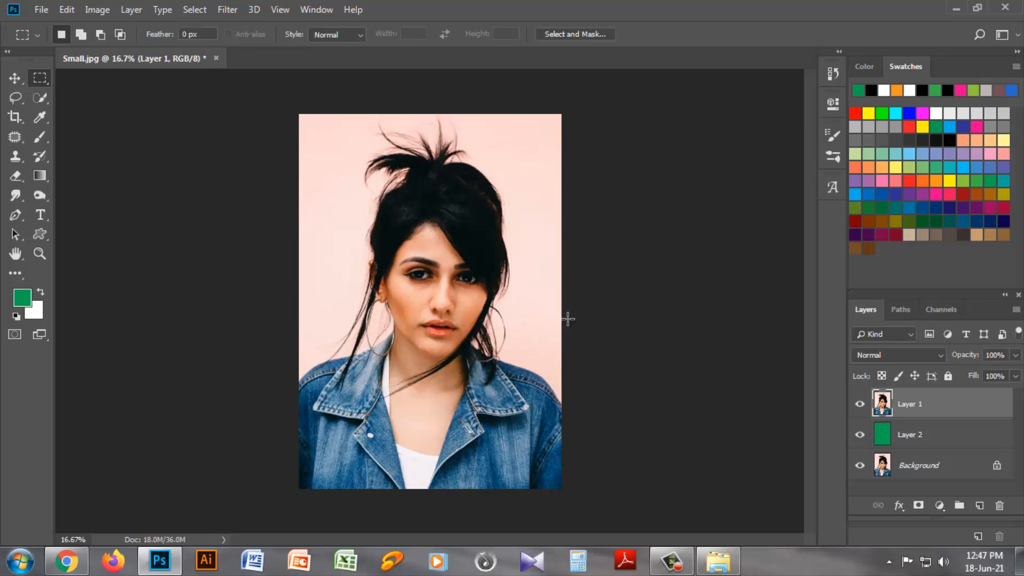
{"action": "left_click", "coordinate": [41, 98]}
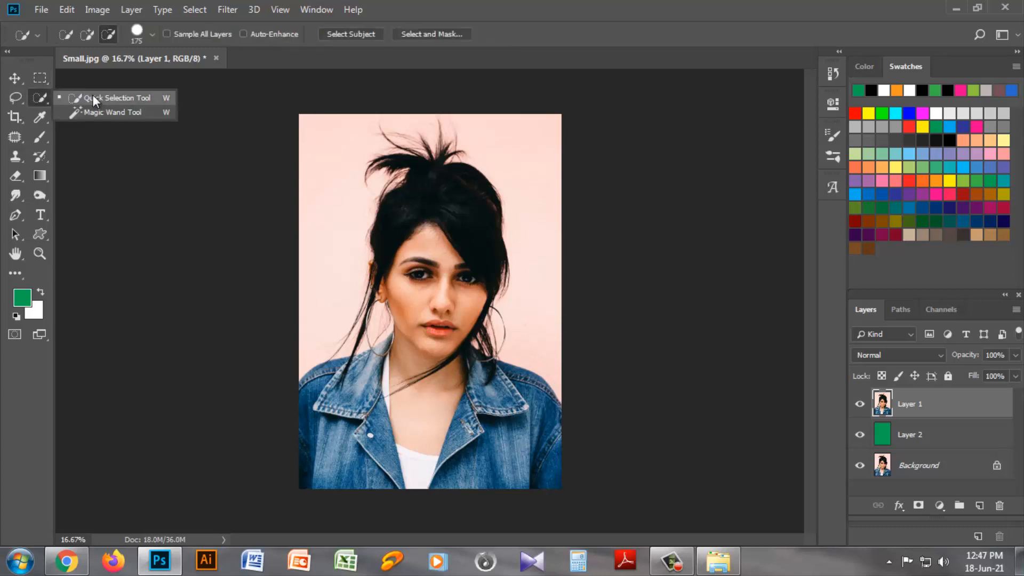
{"action": "left_click", "coordinate": [145, 98]}
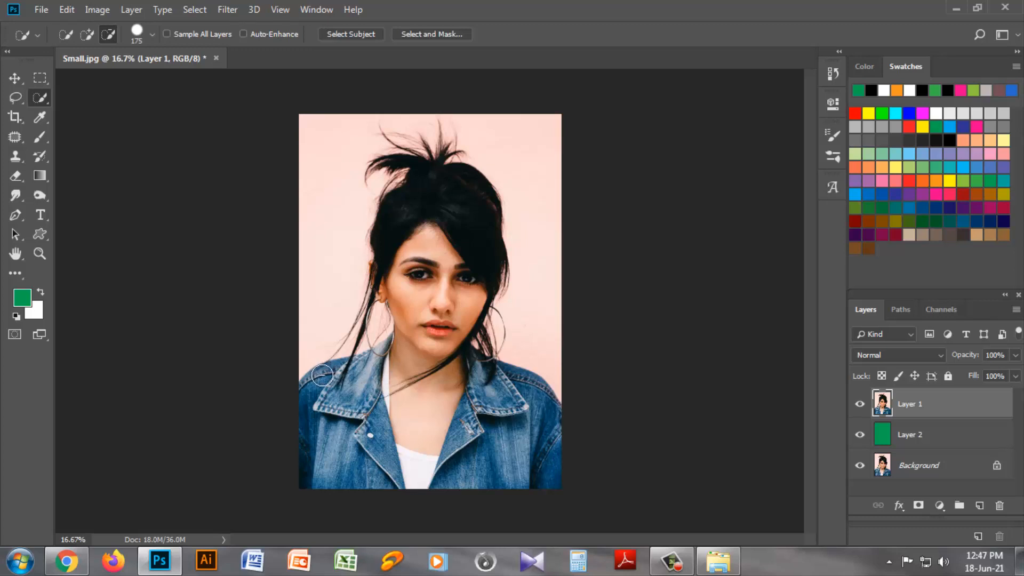
{"action": "left_click", "coordinate": [87, 34]}
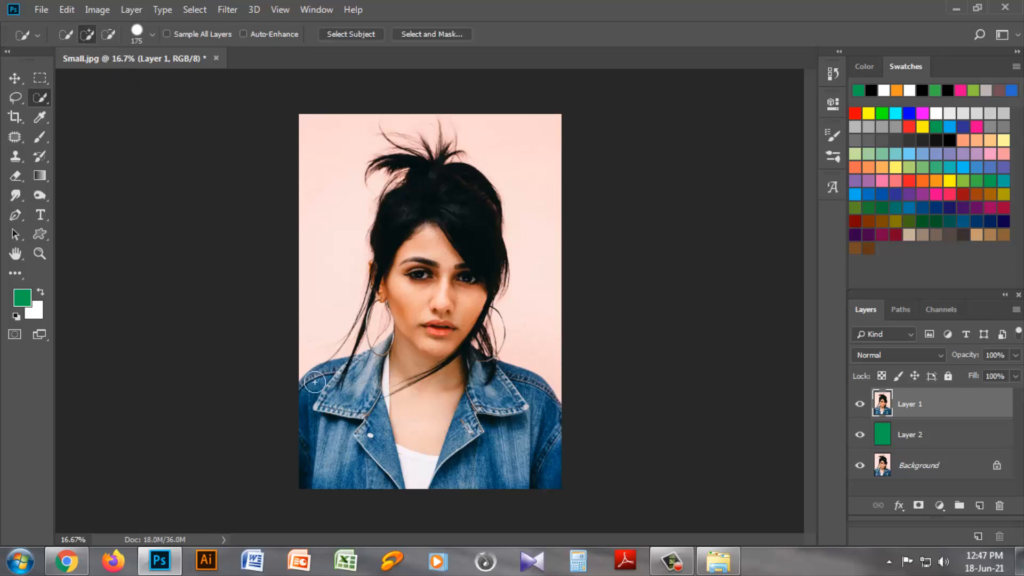
{"action": "mouse_move", "coordinate": [314, 382]}
{"action": "left_mouse_down"}
{"action": "mouse_move", "coordinate": [369, 432]}
{"action": "mouse_move", "coordinate": [407, 448]}
{"action": "mouse_move", "coordinate": [548, 473]}
{"action": "mouse_move", "coordinate": [517, 400]}
{"action": "mouse_move", "coordinate": [491, 385]}
{"action": "mouse_move", "coordinate": [404, 373]}
{"action": "mouse_move", "coordinate": [378, 339]}
{"action": "mouse_move", "coordinate": [373, 312]}
{"action": "mouse_move", "coordinate": [407, 211]}
{"action": "left_mouse_up"}
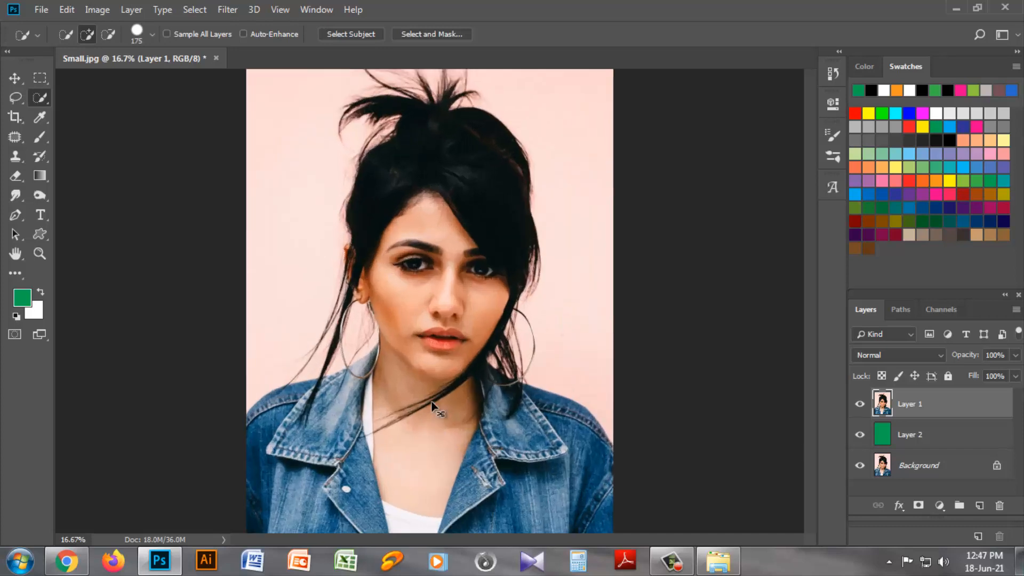
- Add the loose hair strands above the jacket shoulder on the photo's left side to the selection with the Lasso tool
{"action": "key", "text": "ctrl+plus"}
{"action": "key", "text": "ctrl+plus"}
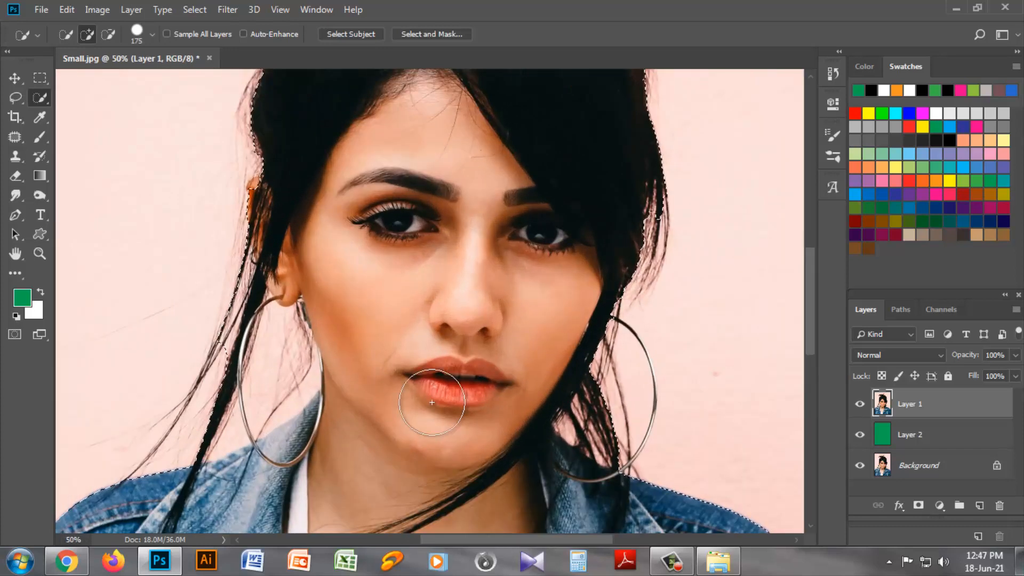
{"action": "scroll", "coordinate": [528, 535], "scroll_direction": "left", "scroll_amount": 5}
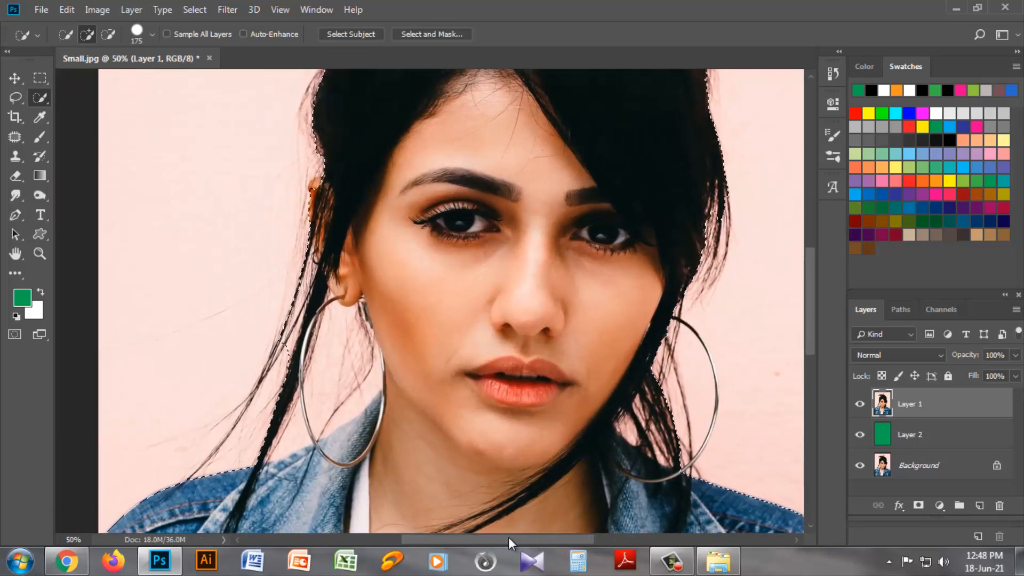
{"action": "scroll", "coordinate": [476, 524], "scroll_direction": "left", "scroll_amount": 1}
{"action": "scroll", "coordinate": [507, 427], "scroll_direction": "down", "scroll_amount": 3}
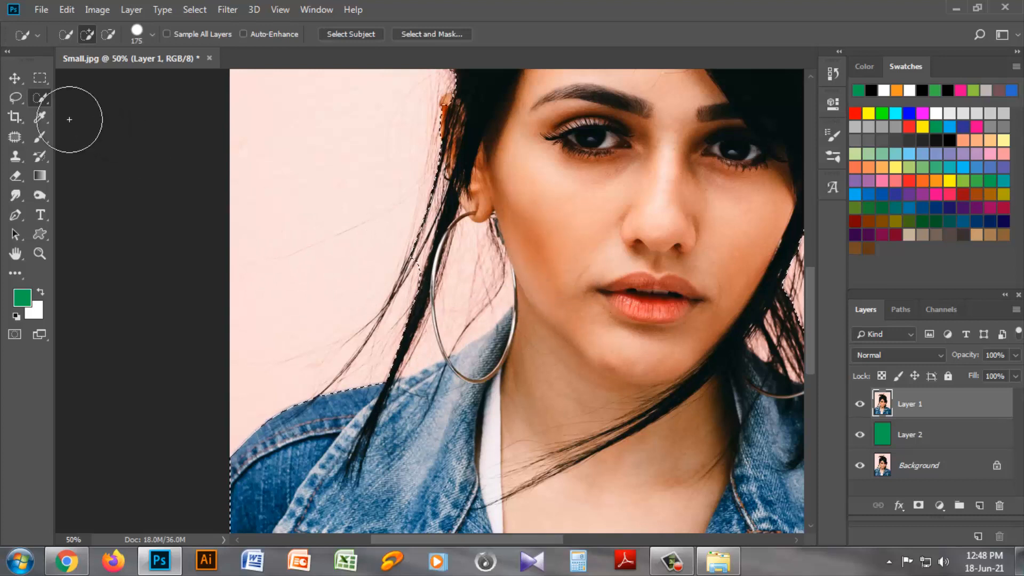
{"action": "left_click", "coordinate": [15, 98]}
{"action": "left_click", "coordinate": [71, 95]}
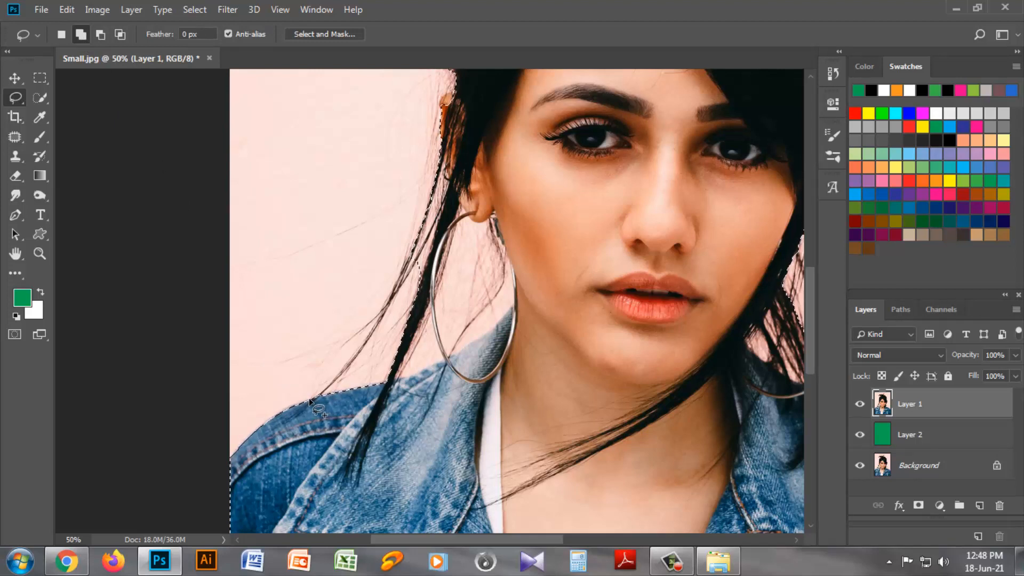
{"action": "key", "text": "ctrl+plus"}
{"action": "key", "text": "ctrl+plus"}
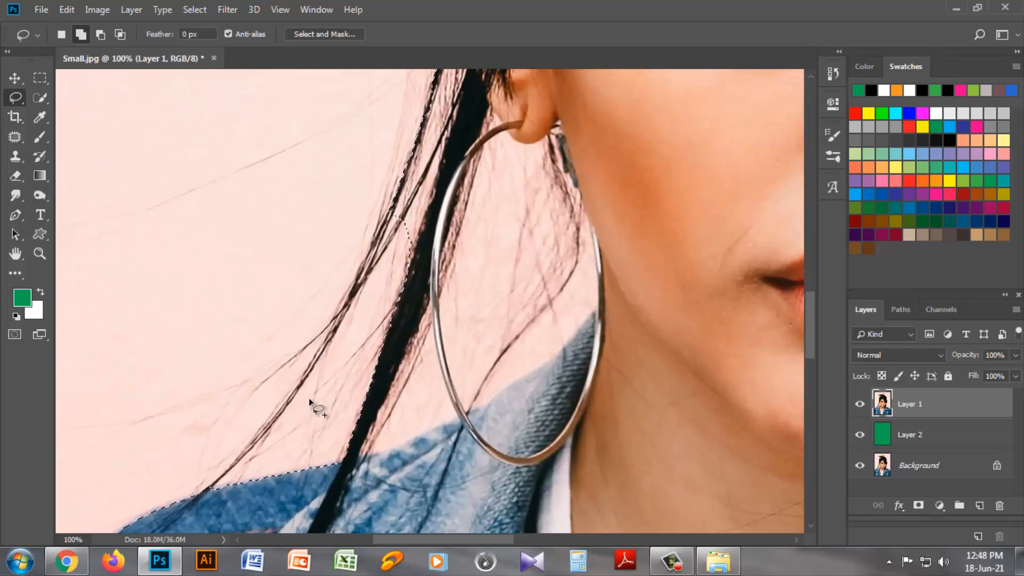
{"action": "scroll", "coordinate": [309, 398], "scroll_direction": "down", "scroll_amount": 3}
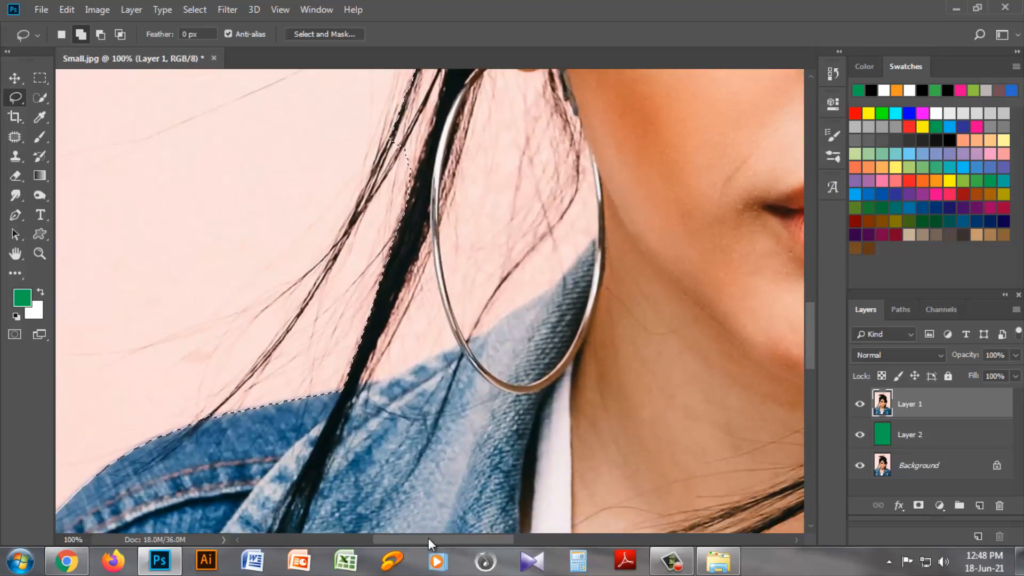
{"action": "left_click_drag", "start_coordinate": [428, 538], "coordinate": [408, 539]}
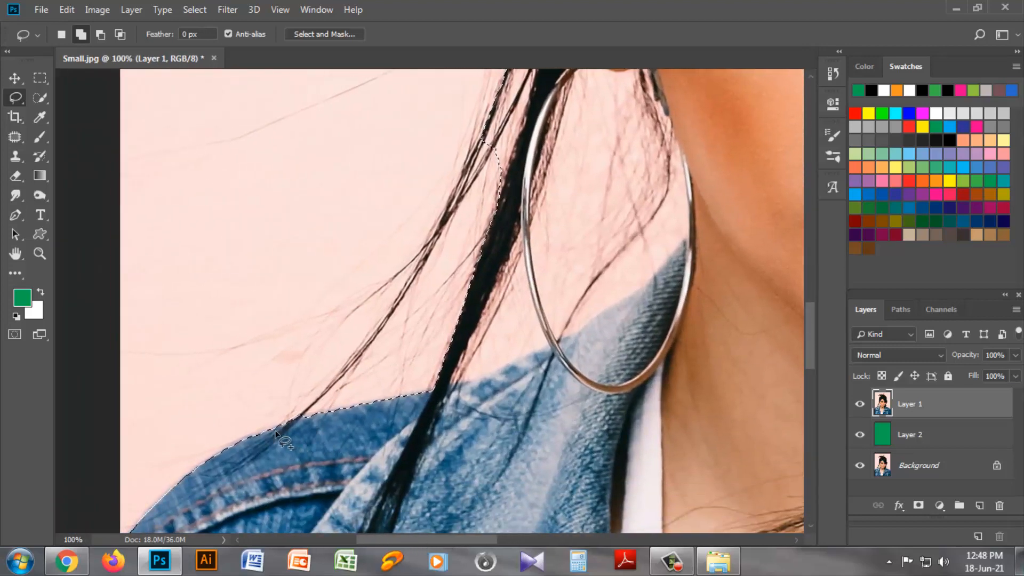
{"action": "mouse_move", "coordinate": [276, 431]}
{"action": "left_mouse_down"}
{"action": "mouse_move", "coordinate": [282, 406]}
{"action": "mouse_move", "coordinate": [264, 401]}
{"action": "mouse_move", "coordinate": [285, 381]}
{"action": "left_mouse_up"}
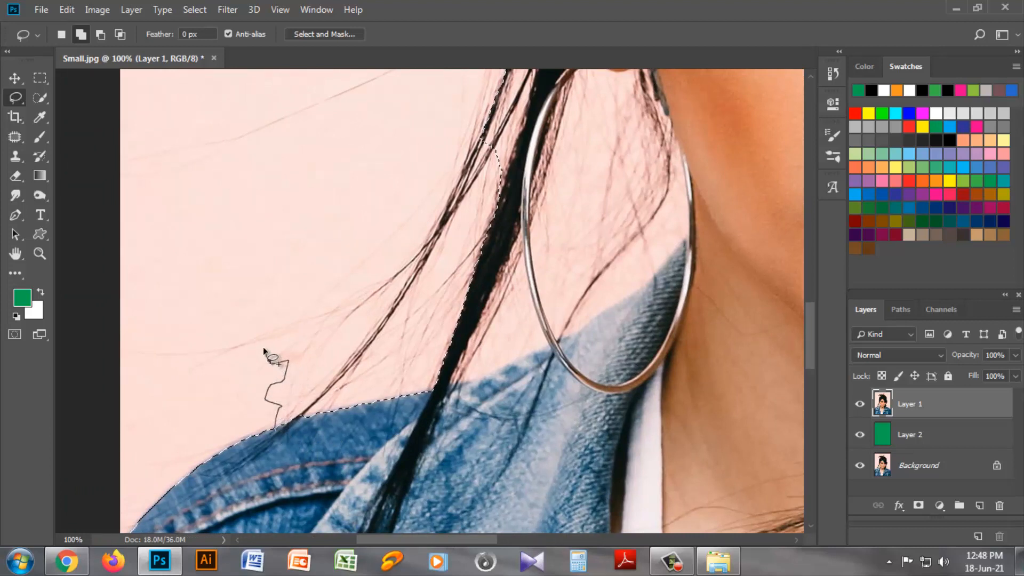
{"action": "left_click_drag", "start_coordinate": [186, 378], "coordinate": [191, 368]}
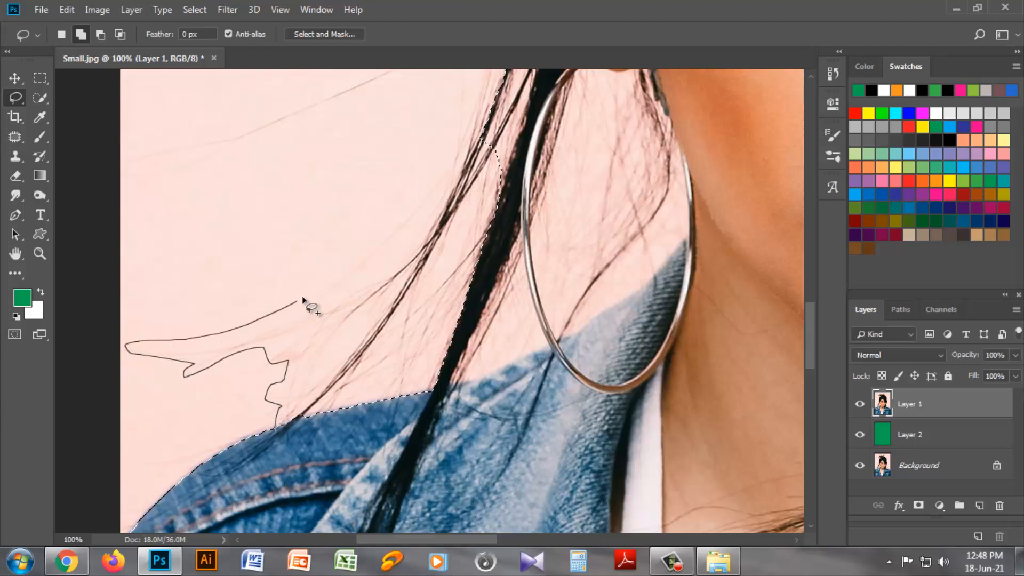
{"action": "left_click_drag", "start_coordinate": [414, 200], "coordinate": [436, 165]}
{"action": "mouse_move", "coordinate": [472, 446]}
{"action": "left_mouse_down"}
{"action": "mouse_move", "coordinate": [322, 471]}
{"action": "mouse_move", "coordinate": [278, 433]}
{"action": "left_mouse_up"}
- Extend the lasso selection around the long stray hair reaching the photo's left edge and the wisps beside the ear
{"action": "scroll", "coordinate": [458, 350], "scroll_direction": "up", "scroll_amount": 5}
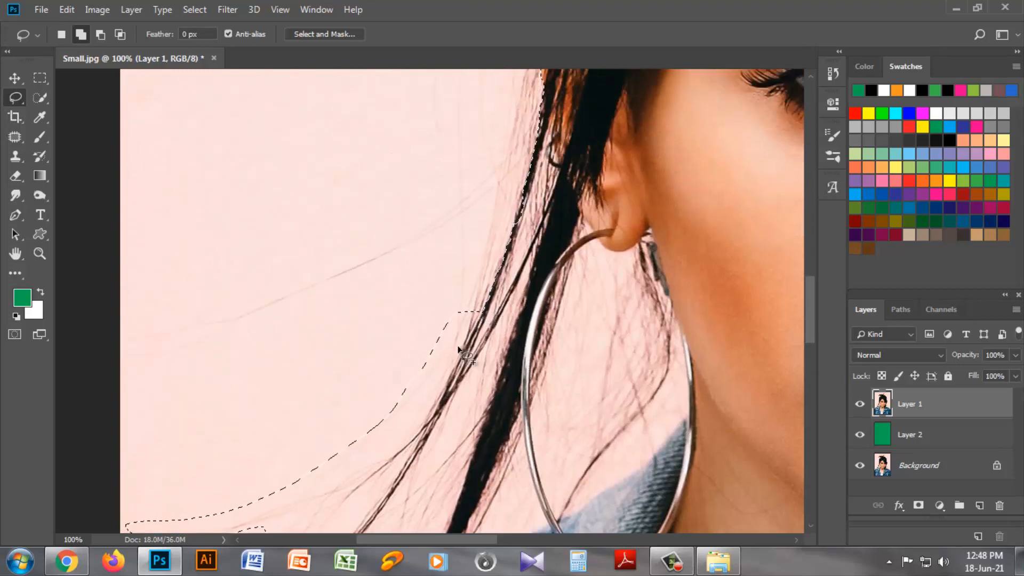
{"action": "left_click_drag", "start_coordinate": [454, 315], "coordinate": [456, 279]}
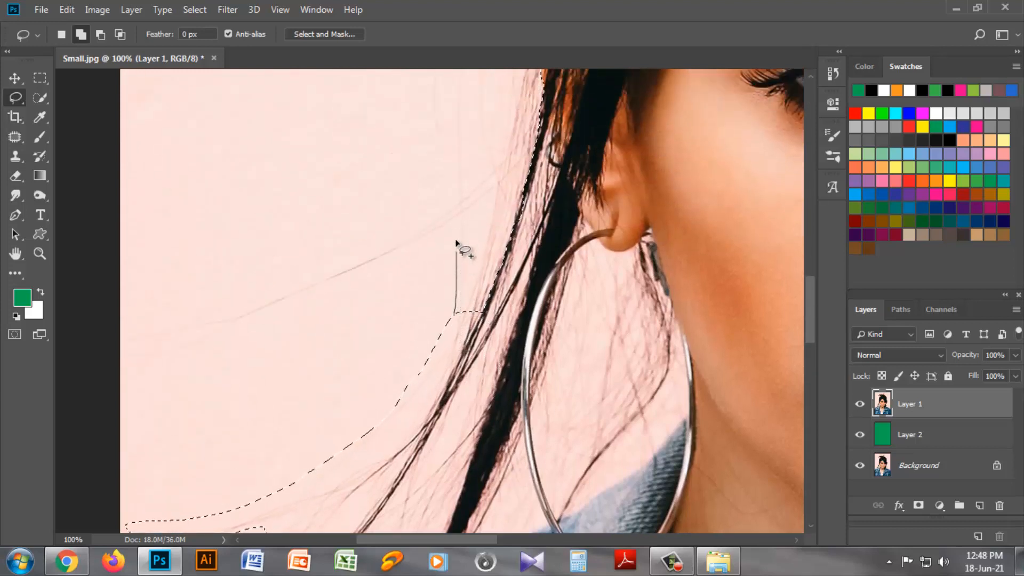
{"action": "mouse_move", "coordinate": [456, 227]}
{"action": "left_mouse_down"}
{"action": "mouse_move", "coordinate": [192, 352]}
{"action": "mouse_move", "coordinate": [115, 363]}
{"action": "mouse_move", "coordinate": [131, 347]}
{"action": "mouse_move", "coordinate": [200, 335]}
{"action": "mouse_move", "coordinate": [123, 341]}
{"action": "left_mouse_up"}
{"action": "left_click_drag", "start_coordinate": [215, 312], "coordinate": [297, 278]}
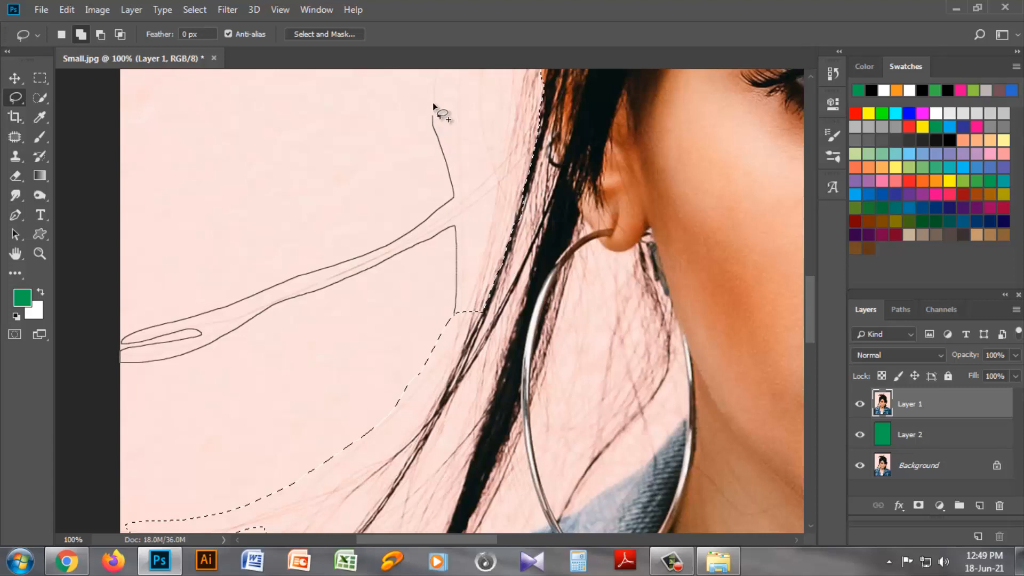
{"action": "mouse_move", "coordinate": [432, 102]}
{"action": "left_mouse_down"}
{"action": "mouse_move", "coordinate": [566, 294]}
{"action": "mouse_move", "coordinate": [454, 321]}
{"action": "mouse_move", "coordinate": [562, 399]}
{"action": "left_mouse_up"}
- Extend the lasso selection around the fine wisps on the photo's left side, from beside the ear up to the strands below the bun
{"action": "scroll", "coordinate": [561, 398], "scroll_direction": "up", "scroll_amount": 5}
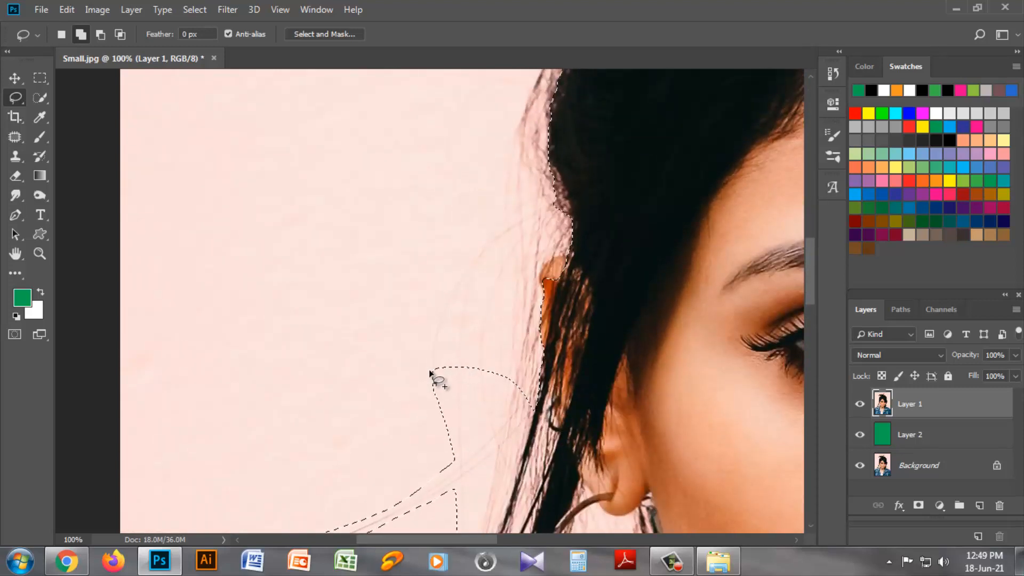
{"action": "mouse_move", "coordinate": [432, 375]}
{"action": "left_mouse_down"}
{"action": "mouse_move", "coordinate": [426, 325]}
{"action": "mouse_move", "coordinate": [481, 234]}
{"action": "mouse_move", "coordinate": [522, 203]}
{"action": "mouse_move", "coordinate": [590, 195]}
{"action": "mouse_move", "coordinate": [620, 335]}
{"action": "mouse_move", "coordinate": [571, 420]}
{"action": "mouse_move", "coordinate": [485, 412]}
{"action": "mouse_move", "coordinate": [433, 373]}
{"action": "left_mouse_up"}
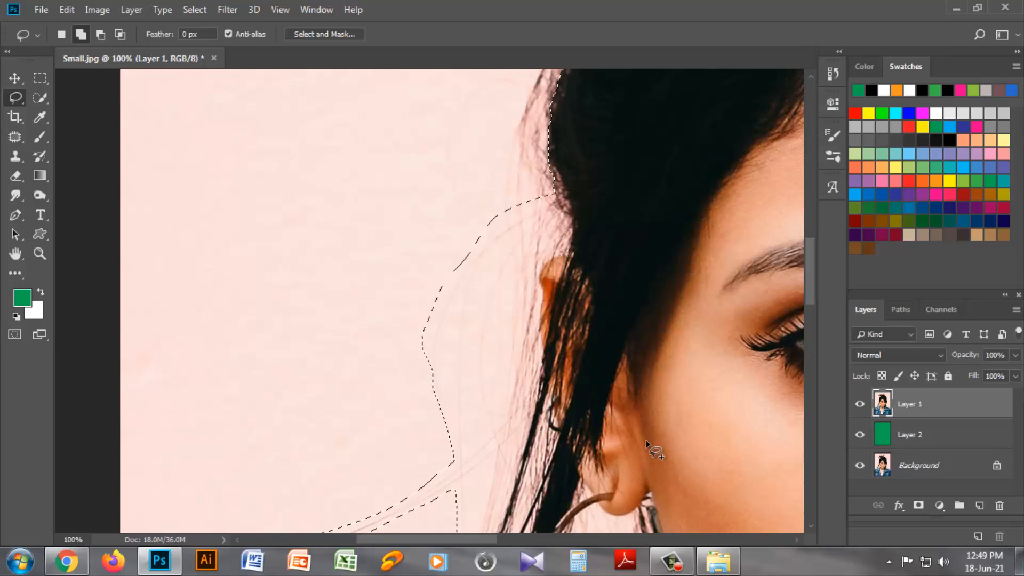
{"action": "scroll", "coordinate": [645, 440], "scroll_direction": "up", "scroll_amount": 8}
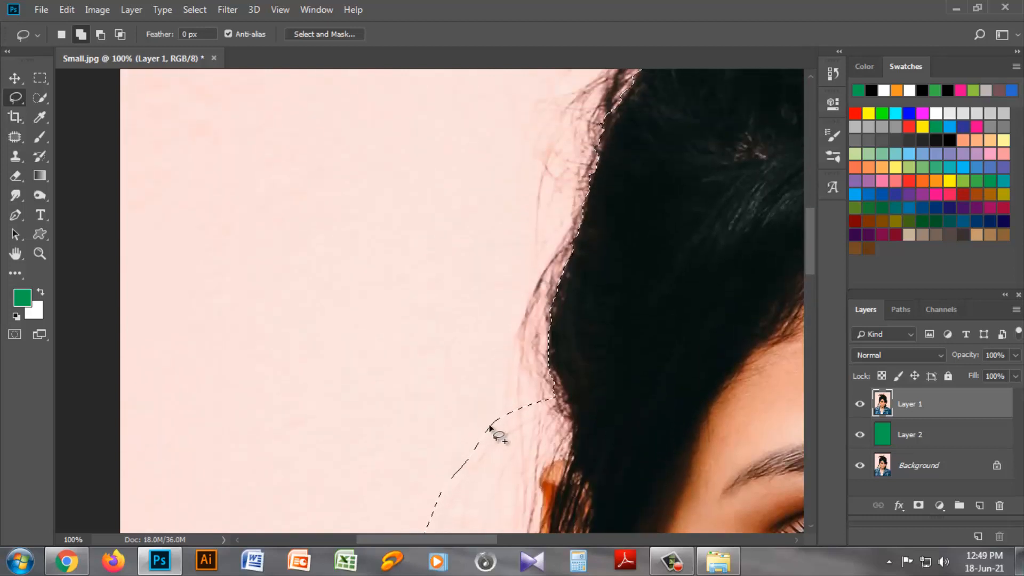
{"action": "left_click_drag", "start_coordinate": [501, 417], "coordinate": [515, 303]}
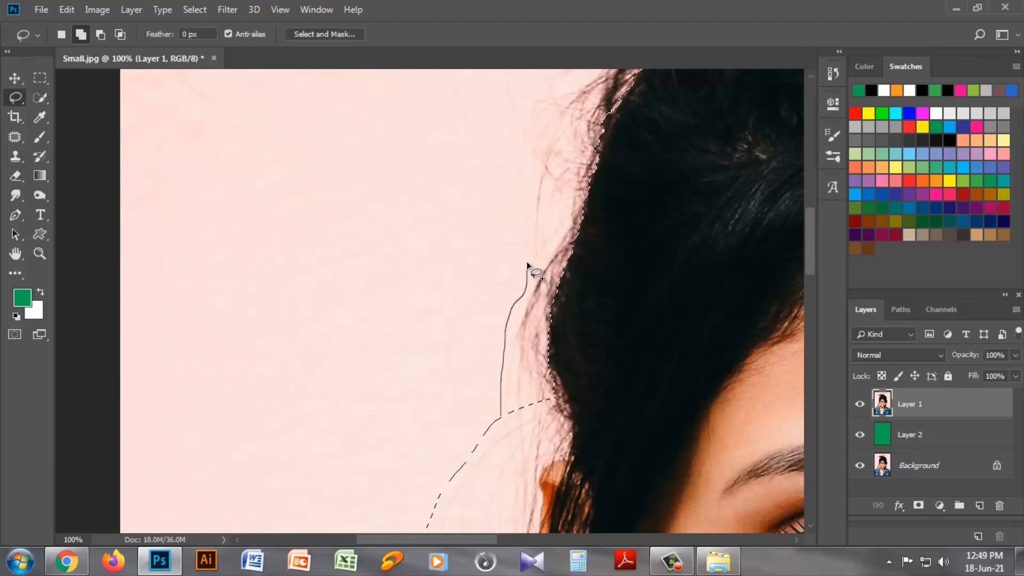
{"action": "mouse_move", "coordinate": [529, 252]}
{"action": "left_mouse_down"}
{"action": "mouse_move", "coordinate": [495, 253]}
{"action": "mouse_move", "coordinate": [485, 239]}
{"action": "mouse_move", "coordinate": [528, 247]}
{"action": "left_mouse_up"}
{"action": "mouse_move", "coordinate": [527, 198]}
{"action": "left_mouse_down"}
{"action": "mouse_move", "coordinate": [480, 158]}
{"action": "mouse_move", "coordinate": [456, 114]}
{"action": "mouse_move", "coordinate": [455, 98]}
{"action": "mouse_move", "coordinate": [474, 86]}
{"action": "mouse_move", "coordinate": [553, 92]}
{"action": "mouse_move", "coordinate": [600, 122]}
{"action": "mouse_move", "coordinate": [642, 203]}
{"action": "mouse_move", "coordinate": [653, 362]}
{"action": "mouse_move", "coordinate": [591, 432]}
{"action": "mouse_move", "coordinate": [503, 421]}
{"action": "left_mouse_up"}
{"action": "scroll", "coordinate": [612, 418], "scroll_direction": "up", "scroll_amount": 5}
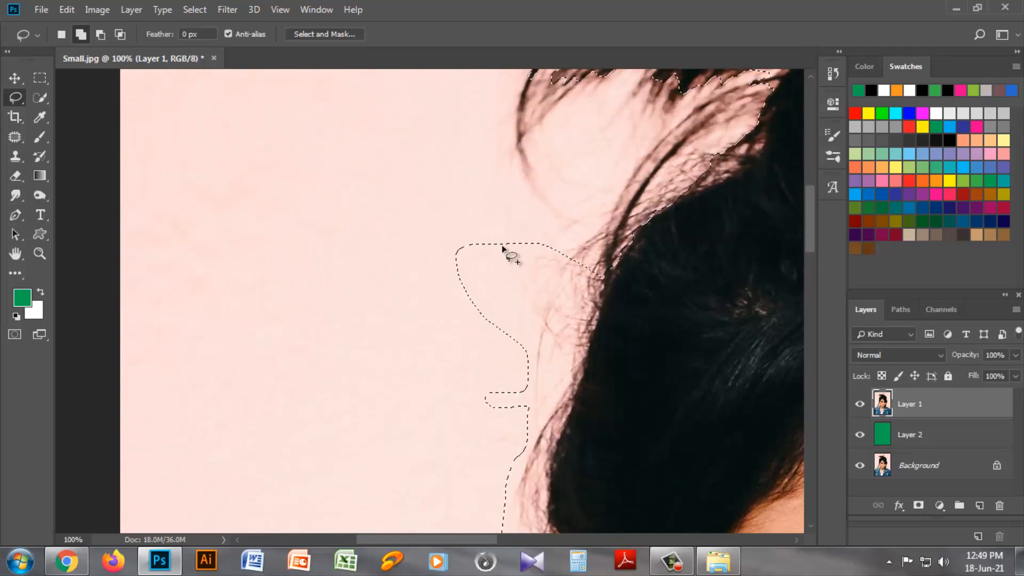
{"action": "mouse_move", "coordinate": [502, 244]}
{"action": "left_mouse_down"}
{"action": "mouse_move", "coordinate": [496, 121]}
{"action": "mouse_move", "coordinate": [552, 126]}
{"action": "mouse_move", "coordinate": [608, 172]}
{"action": "mouse_move", "coordinate": [671, 300]}
{"action": "mouse_move", "coordinate": [594, 304]}
{"action": "mouse_move", "coordinate": [504, 246]}
{"action": "left_mouse_up"}
- Set the Lasso tool to subtract from the selection at the faint strands above the jacket shoulder on the photo's left side
{"action": "scroll", "coordinate": [635, 441], "scroll_direction": "down", "scroll_amount": 6}
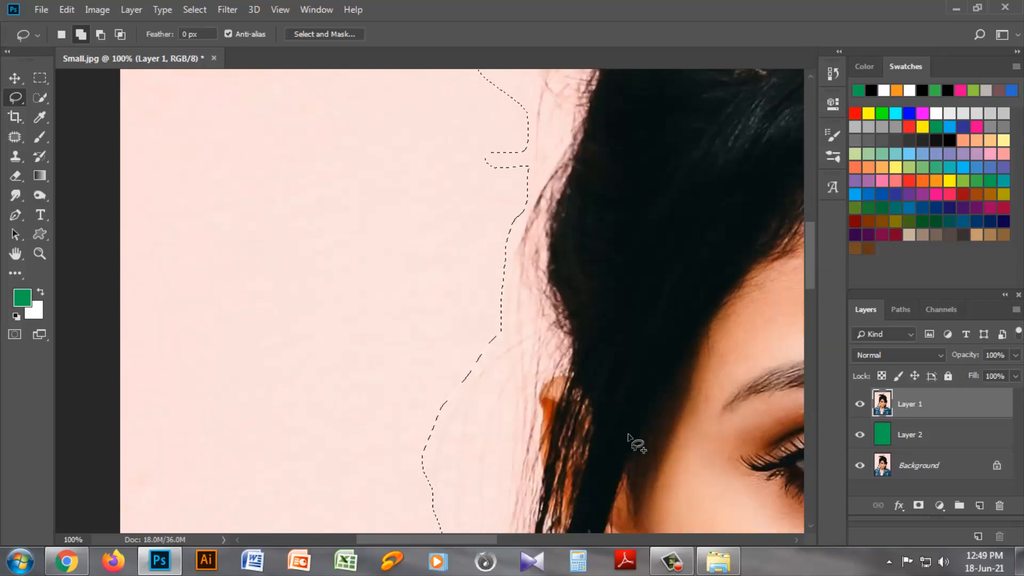
{"action": "scroll", "coordinate": [629, 437], "scroll_direction": "down", "scroll_amount": 6}
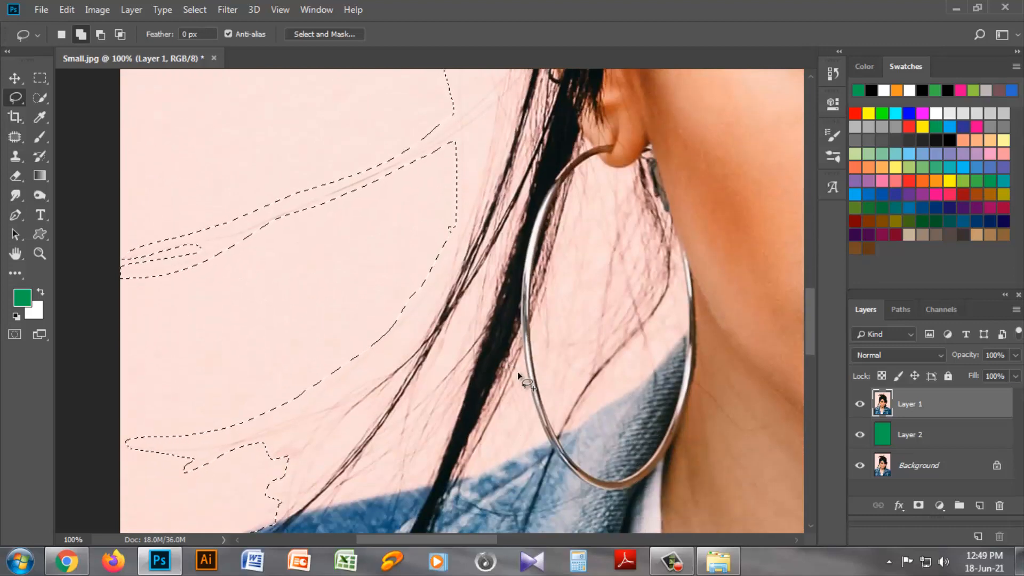
{"action": "key", "text": "ctrl+plus"}
{"action": "key", "text": "ctrl+plus"}
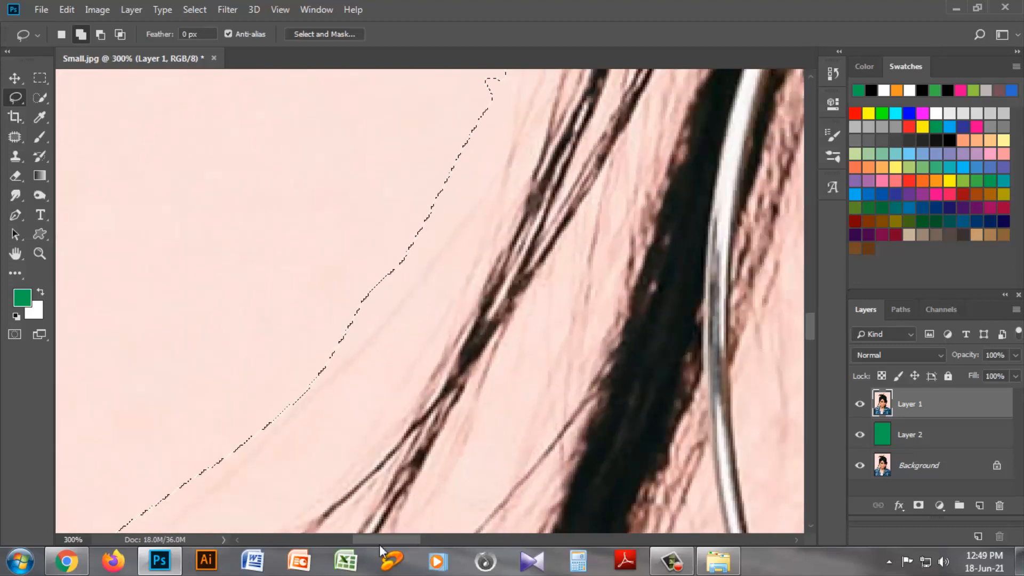
{"action": "left_click_drag", "start_coordinate": [379, 543], "coordinate": [368, 541]}
{"action": "scroll", "coordinate": [616, 363], "scroll_direction": "down", "scroll_amount": 4}
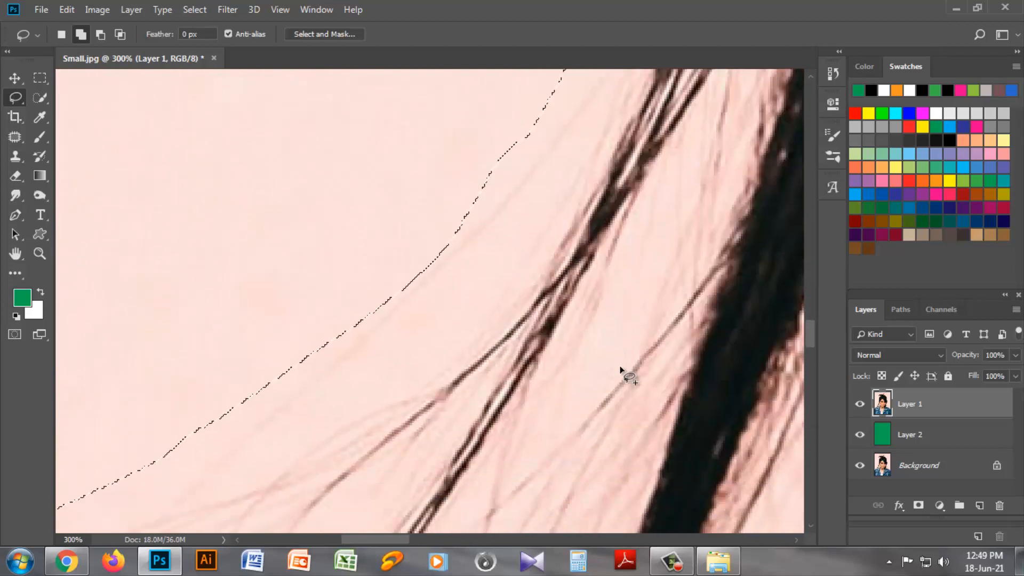
{"action": "scroll", "coordinate": [616, 362], "scroll_direction": "down", "scroll_amount": 1}
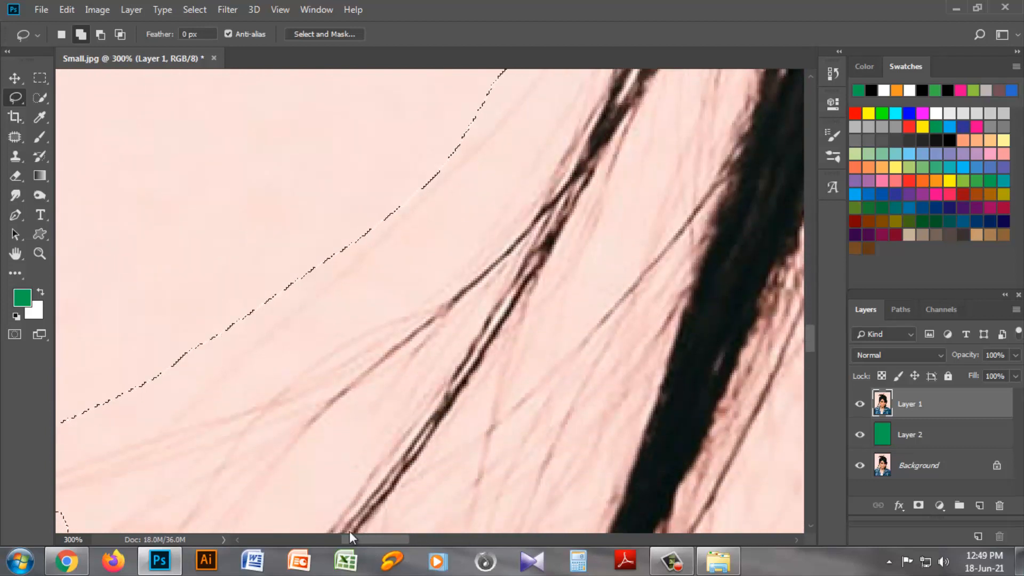
{"action": "mouse_move", "coordinate": [373, 537]}
{"action": "left_mouse_down"}
{"action": "mouse_move", "coordinate": [350, 536]}
{"action": "mouse_move", "coordinate": [372, 537]}
{"action": "left_mouse_up"}
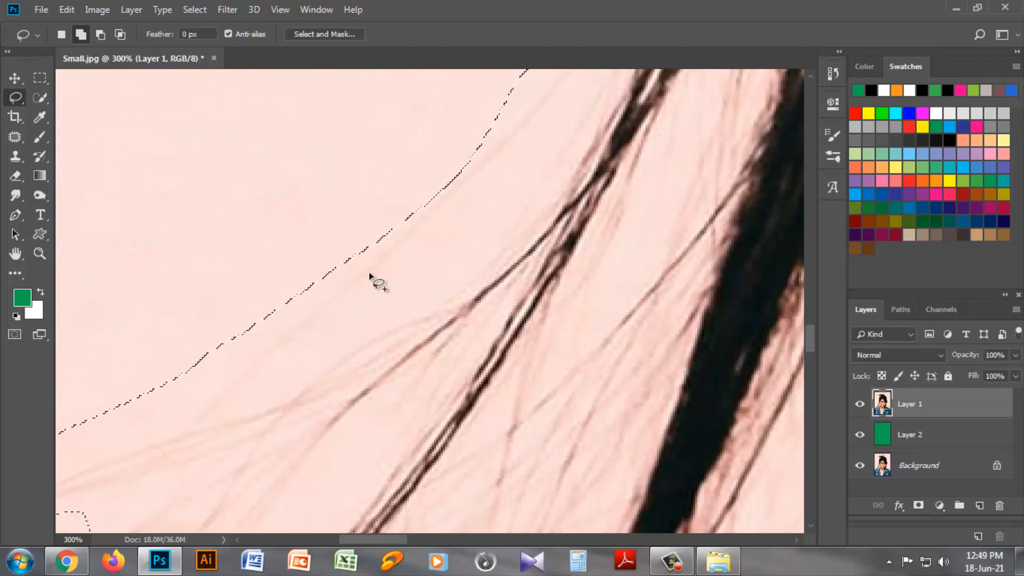
{"action": "left_click", "coordinate": [101, 34]}
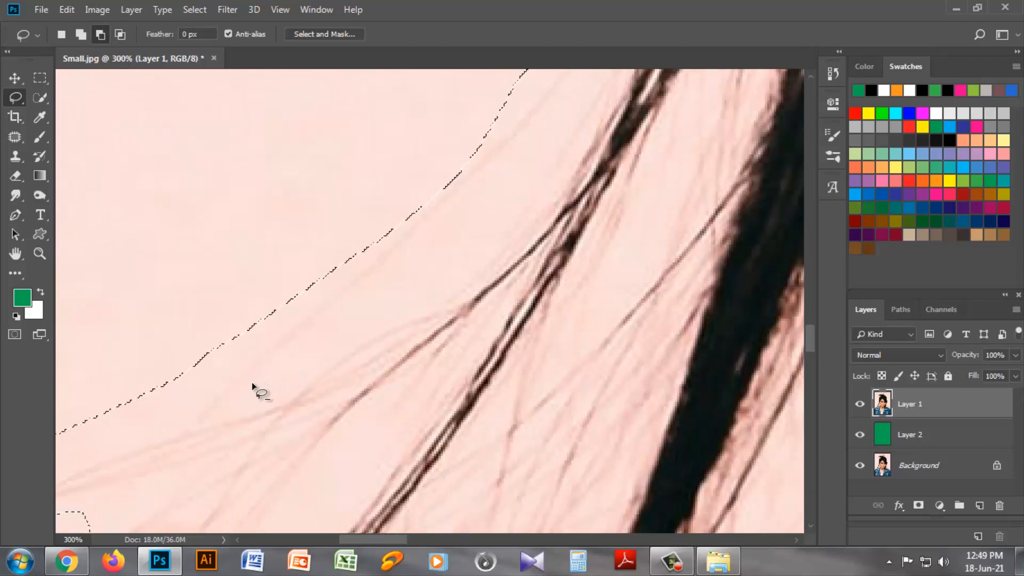
{"action": "mouse_move", "coordinate": [253, 382]}
{"action": "left_mouse_down"}
{"action": "mouse_move", "coordinate": [408, 252]}
{"action": "mouse_move", "coordinate": [445, 237]}
{"action": "mouse_move", "coordinate": [467, 200]}
{"action": "mouse_move", "coordinate": [530, 133]}
{"action": "left_mouse_up"}
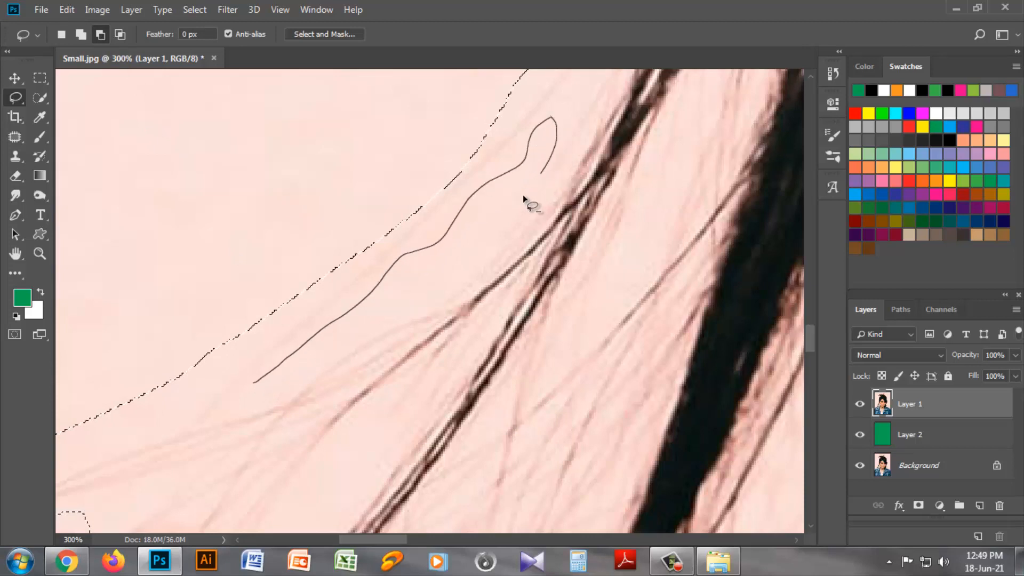
{"action": "left_click_drag", "start_coordinate": [401, 292], "coordinate": [257, 387]}
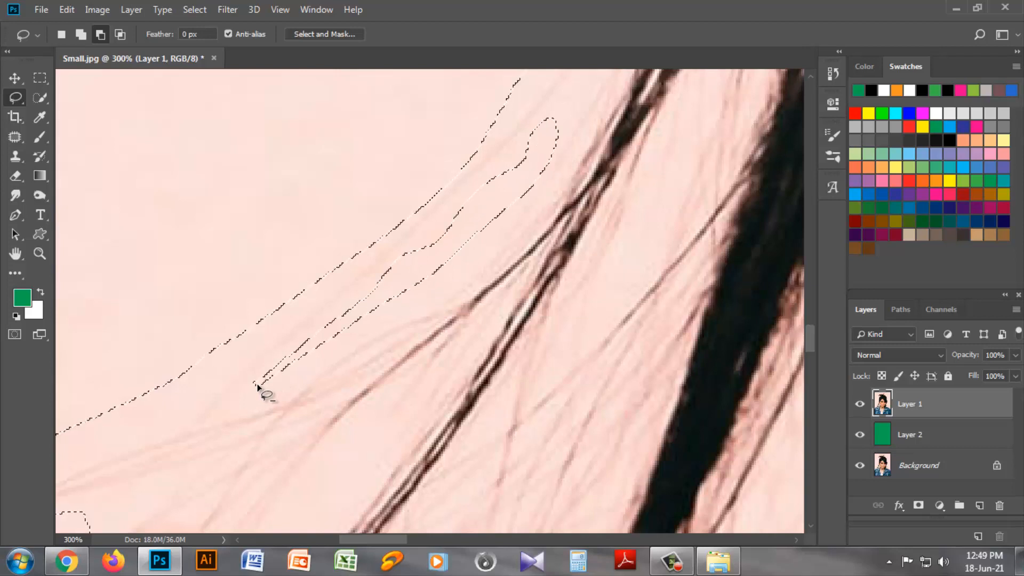
{"action": "key", "text": "ctrl+z"}
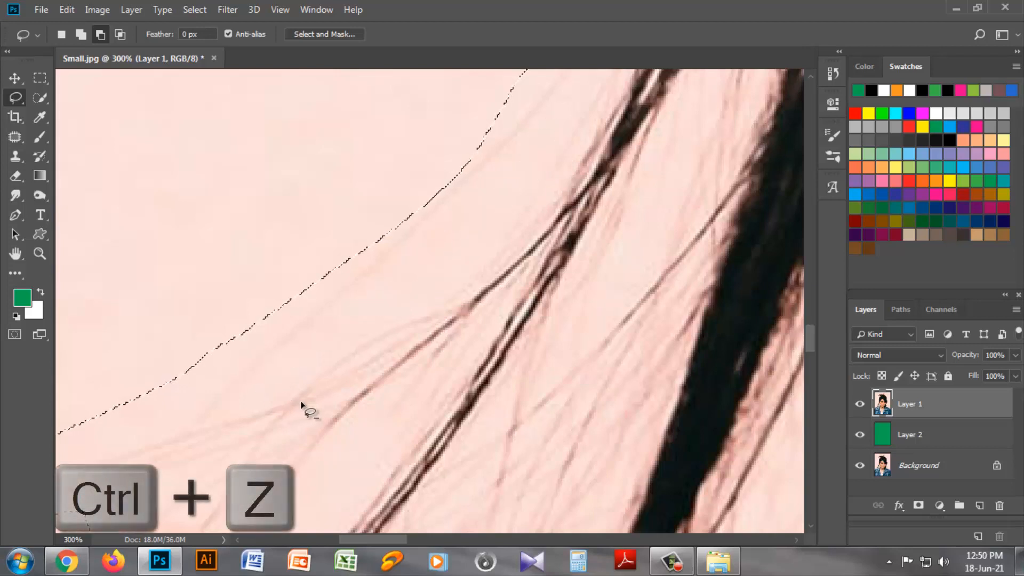
- Subtract the narrow pink gap between the outermost faint wisp and the dark strand beside the hoop earring on the photo's left side
{"action": "mouse_move", "coordinate": [258, 380]}
{"action": "left_mouse_down"}
{"action": "mouse_move", "coordinate": [349, 315]}
{"action": "mouse_move", "coordinate": [399, 262]}
{"action": "left_mouse_up"}
{"action": "mouse_move", "coordinate": [453, 200]}
{"action": "left_mouse_down"}
{"action": "mouse_move", "coordinate": [556, 104]}
{"action": "mouse_move", "coordinate": [567, 109]}
{"action": "mouse_move", "coordinate": [506, 220]}
{"action": "mouse_move", "coordinate": [458, 270]}
{"action": "mouse_move", "coordinate": [249, 405]}
{"action": "mouse_move", "coordinate": [265, 384]}
{"action": "left_mouse_up"}
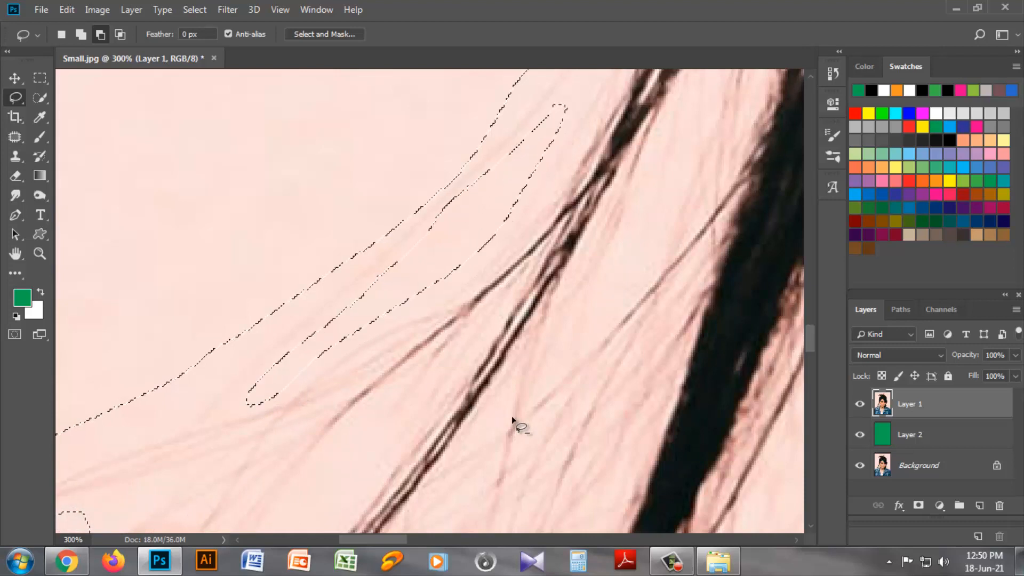
- Add the drooping bun strands and the hair beneath them on the photo's left side to the selection with the Lasso in add mode
{"action": "scroll", "coordinate": [603, 486], "scroll_direction": "up", "scroll_amount": 2}
{"action": "scroll", "coordinate": [602, 486], "scroll_direction": "up", "scroll_amount": 10}
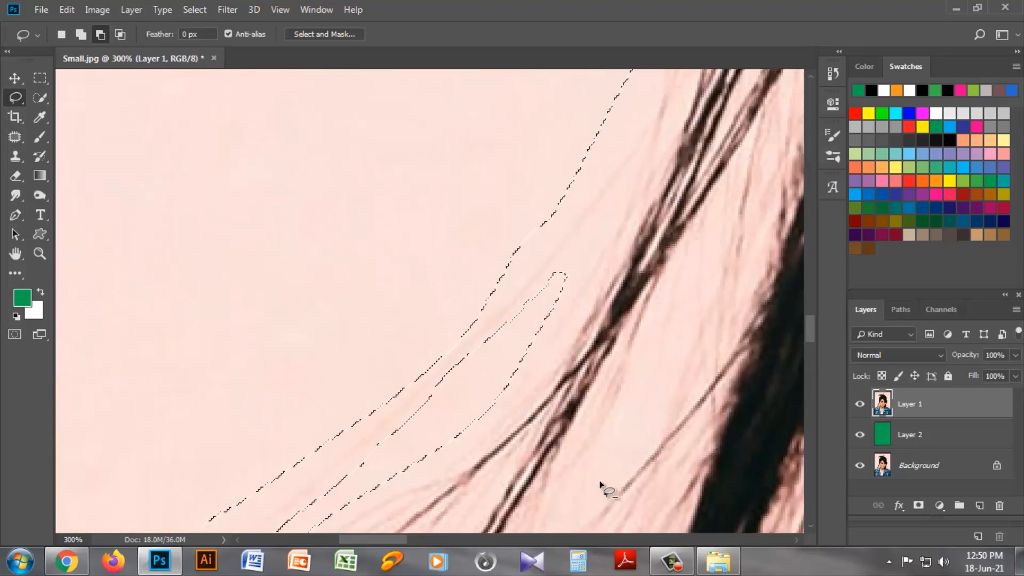
{"action": "scroll", "coordinate": [601, 485], "scroll_direction": "up", "scroll_amount": 9}
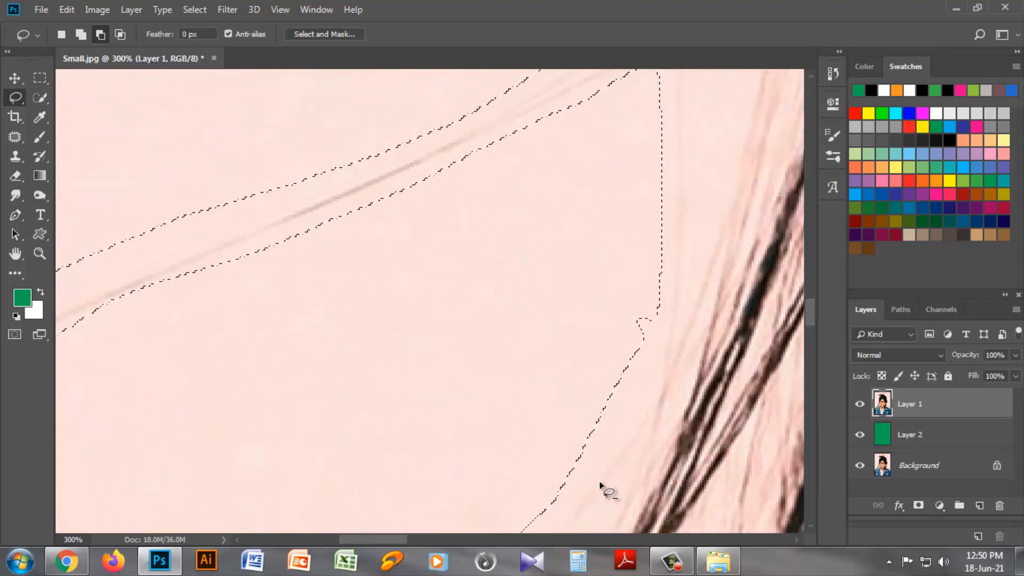
{"action": "scroll", "coordinate": [601, 486], "scroll_direction": "down", "scroll_amount": 4}
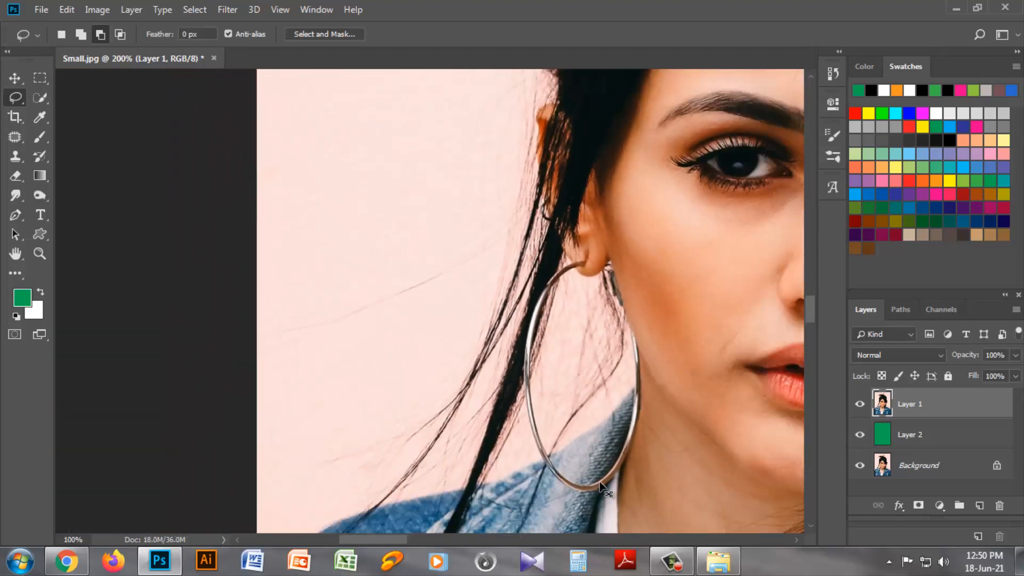
{"action": "scroll", "coordinate": [601, 486], "scroll_direction": "down", "scroll_amount": 1}
{"action": "scroll", "coordinate": [677, 418], "scroll_direction": "up", "scroll_amount": 12}
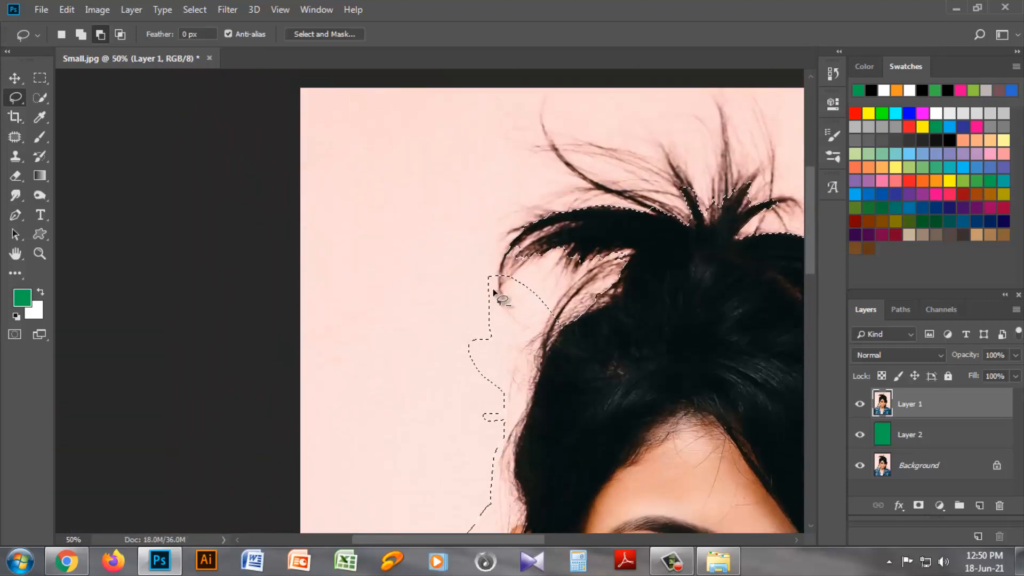
{"action": "mouse_move", "coordinate": [489, 266]}
{"action": "left_mouse_down"}
{"action": "mouse_move", "coordinate": [518, 187]}
{"action": "mouse_move", "coordinate": [562, 176]}
{"action": "mouse_move", "coordinate": [636, 193]}
{"action": "mouse_move", "coordinate": [701, 290]}
{"action": "mouse_move", "coordinate": [577, 393]}
{"action": "mouse_move", "coordinate": [491, 273]}
{"action": "left_mouse_up"}
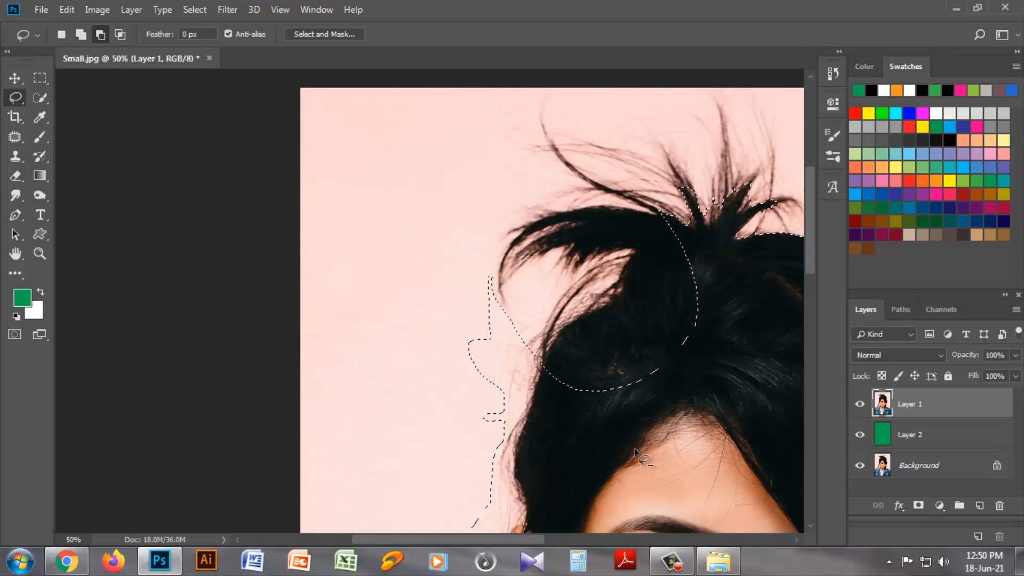
{"action": "scroll", "coordinate": [493, 283], "scroll_direction": "up", "scroll_amount": 2}
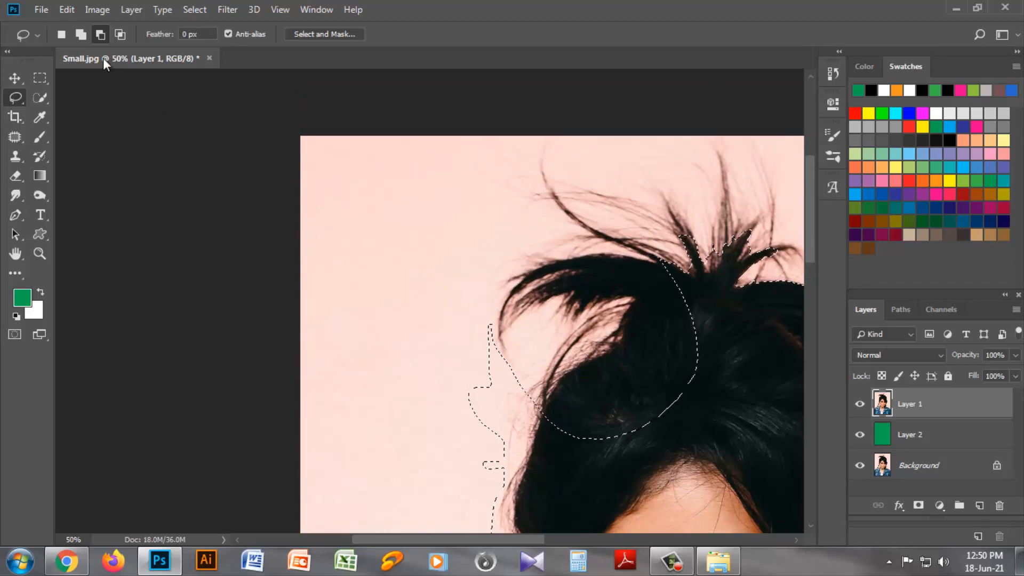
{"action": "left_click", "coordinate": [80, 34]}
{"action": "mouse_move", "coordinate": [489, 326]}
{"action": "left_mouse_down"}
{"action": "mouse_move", "coordinate": [489, 291]}
{"action": "mouse_move", "coordinate": [535, 239]}
{"action": "mouse_move", "coordinate": [615, 235]}
{"action": "mouse_move", "coordinate": [718, 291]}
{"action": "mouse_move", "coordinate": [737, 416]}
{"action": "mouse_move", "coordinate": [586, 458]}
{"action": "mouse_move", "coordinate": [515, 403]}
{"action": "mouse_move", "coordinate": [489, 326]}
{"action": "left_mouse_up"}
- Add the flyaway strands rising above the bun, up to the photo's upper edge, to the lasso selection
{"action": "left_click_drag", "start_coordinate": [477, 539], "coordinate": [526, 543]}
{"action": "scroll", "coordinate": [572, 415], "scroll_direction": "up", "scroll_amount": 2}
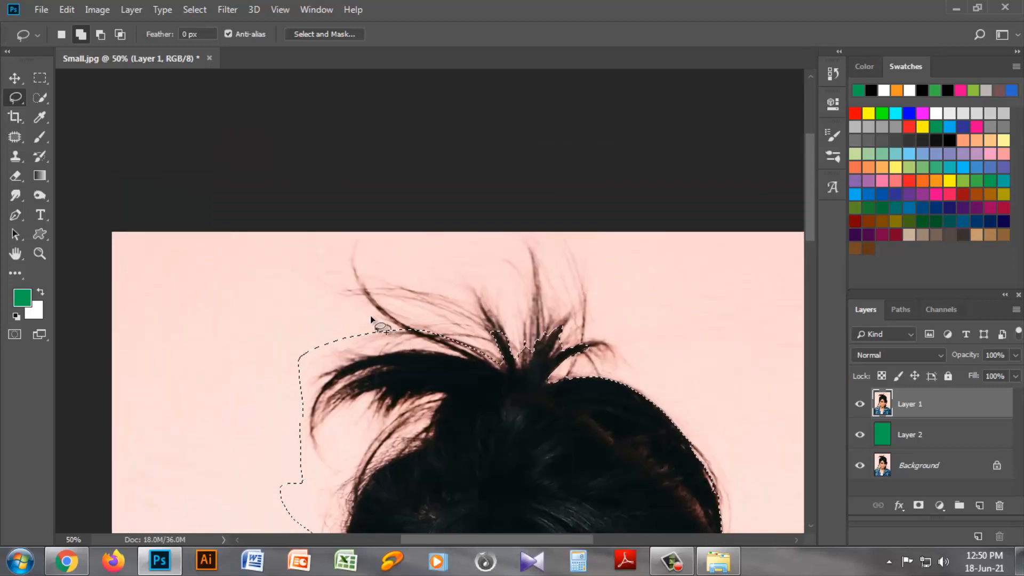
{"action": "mouse_move", "coordinate": [312, 291]}
{"action": "left_mouse_down"}
{"action": "mouse_move", "coordinate": [299, 249]}
{"action": "mouse_move", "coordinate": [359, 233]}
{"action": "mouse_move", "coordinate": [380, 244]}
{"action": "mouse_move", "coordinate": [381, 259]}
{"action": "mouse_move", "coordinate": [426, 278]}
{"action": "mouse_move", "coordinate": [433, 256]}
{"action": "mouse_move", "coordinate": [461, 256]}
{"action": "mouse_move", "coordinate": [462, 236]}
{"action": "mouse_move", "coordinate": [522, 249]}
{"action": "mouse_move", "coordinate": [524, 233]}
{"action": "mouse_move", "coordinate": [594, 236]}
{"action": "left_mouse_up"}
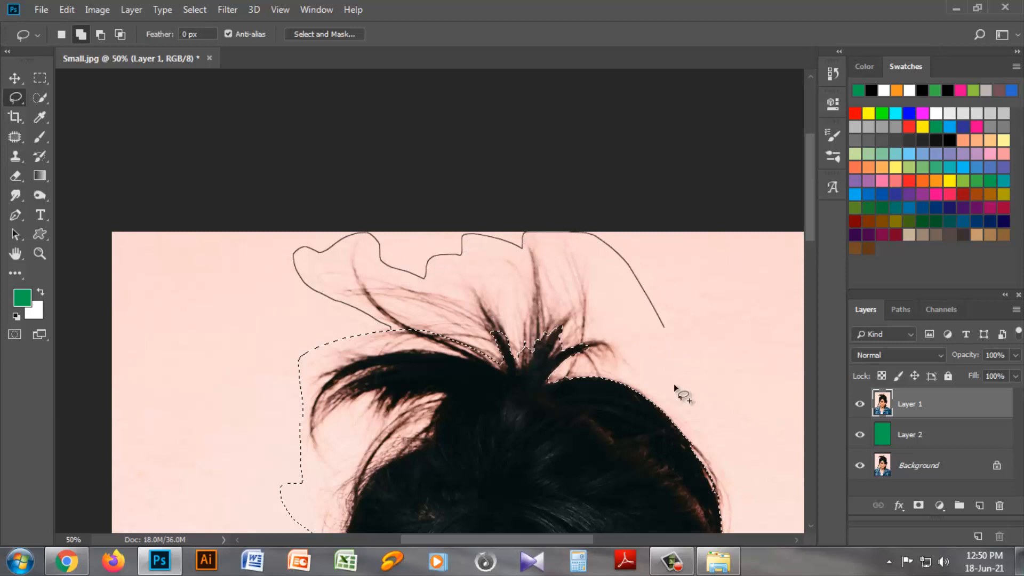
{"action": "mouse_move", "coordinate": [675, 387]}
{"action": "left_mouse_down"}
{"action": "mouse_move", "coordinate": [583, 475]}
{"action": "mouse_move", "coordinate": [428, 378]}
{"action": "mouse_move", "coordinate": [397, 336]}
{"action": "left_mouse_up"}
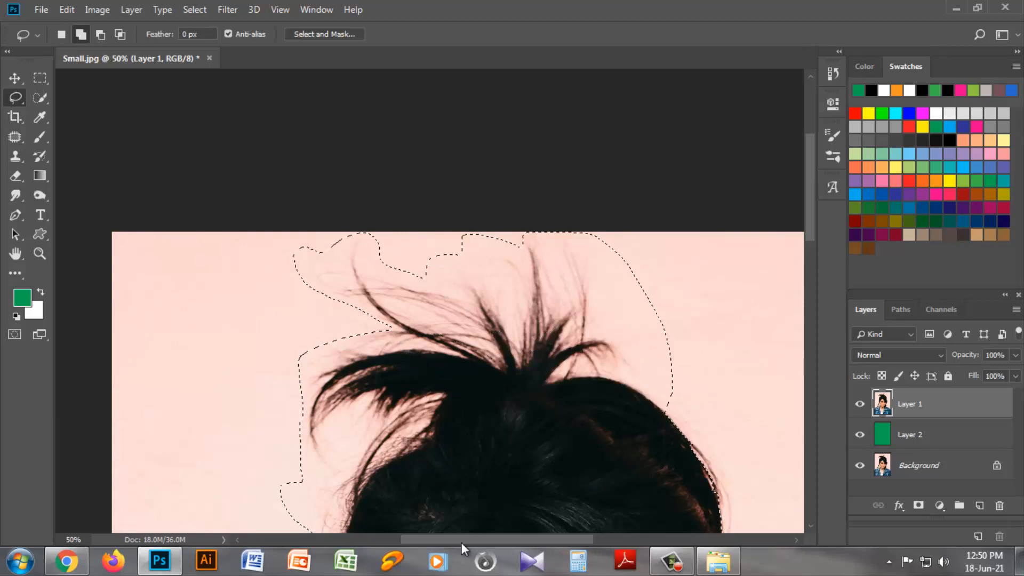
- Extend the lasso selection around the fine hairs along the photo's right side of the head, from the crown downward
{"action": "left_click_drag", "start_coordinate": [434, 539], "coordinate": [494, 541]}
{"action": "scroll", "coordinate": [554, 455], "scroll_direction": "down", "scroll_amount": 2}
{"action": "scroll", "coordinate": [554, 456], "scroll_direction": "down", "scroll_amount": 2}
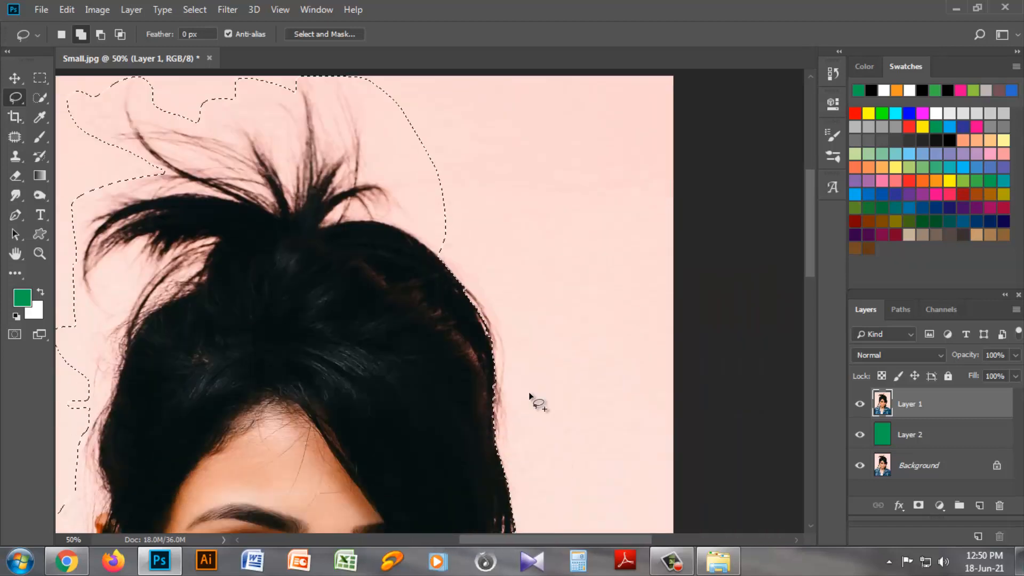
{"action": "mouse_move", "coordinate": [431, 227]}
{"action": "left_mouse_down"}
{"action": "mouse_move", "coordinate": [475, 243]}
{"action": "mouse_move", "coordinate": [494, 287]}
{"action": "mouse_move", "coordinate": [519, 401]}
{"action": "mouse_move", "coordinate": [512, 445]}
{"action": "left_mouse_up"}
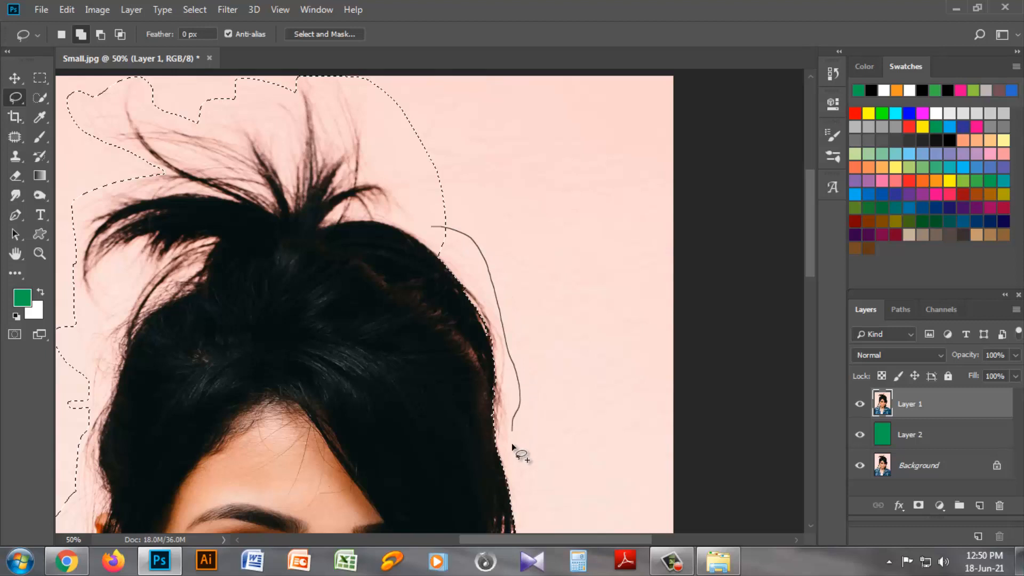
{"action": "mouse_move", "coordinate": [512, 488]}
{"action": "left_mouse_down"}
{"action": "mouse_move", "coordinate": [467, 401]}
{"action": "mouse_move", "coordinate": [432, 227]}
{"action": "left_mouse_up"}
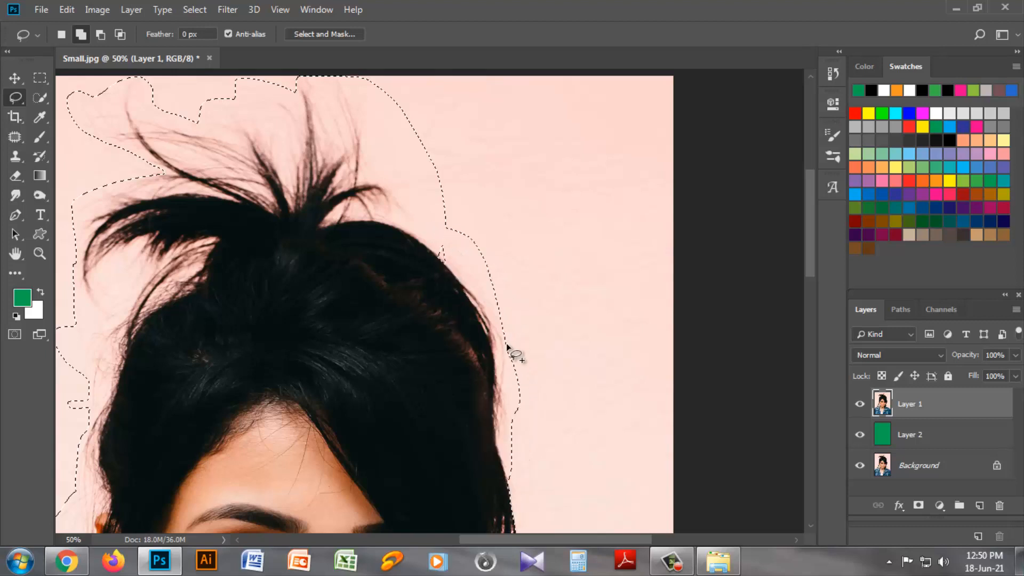
- Add the small leftover gap beside the crown on the photo's right side to the lasso selection
{"action": "scroll", "coordinate": [528, 368], "scroll_direction": "down", "scroll_amount": 1}
{"action": "scroll", "coordinate": [530, 373], "scroll_direction": "up", "scroll_amount": 1}
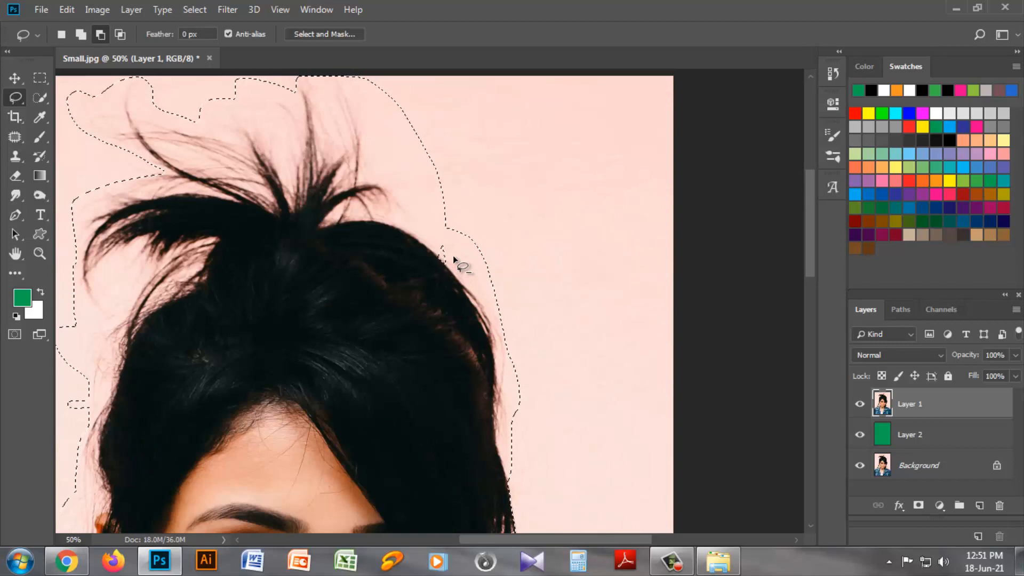
{"action": "key", "text": "shift"}
{"action": "mouse_move", "coordinate": [453, 254]}
{"action": "left_mouse_down"}
{"action": "mouse_move", "coordinate": [431, 246]}
{"action": "mouse_move", "coordinate": [454, 270]}
{"action": "mouse_move", "coordinate": [448, 251]}
{"action": "mouse_move", "coordinate": [453, 267]}
{"action": "left_mouse_up"}
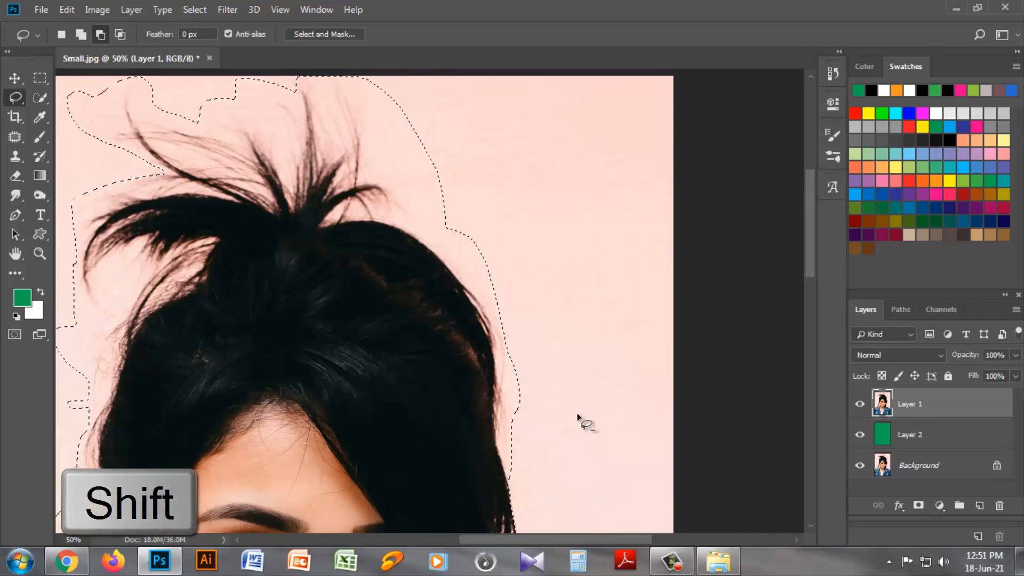
- Add the loose strands beside the face and the hoop earring on the photo's right side to the selection with the Lasso in add mode
{"action": "scroll", "coordinate": [570, 407], "scroll_direction": "down", "scroll_amount": 5}
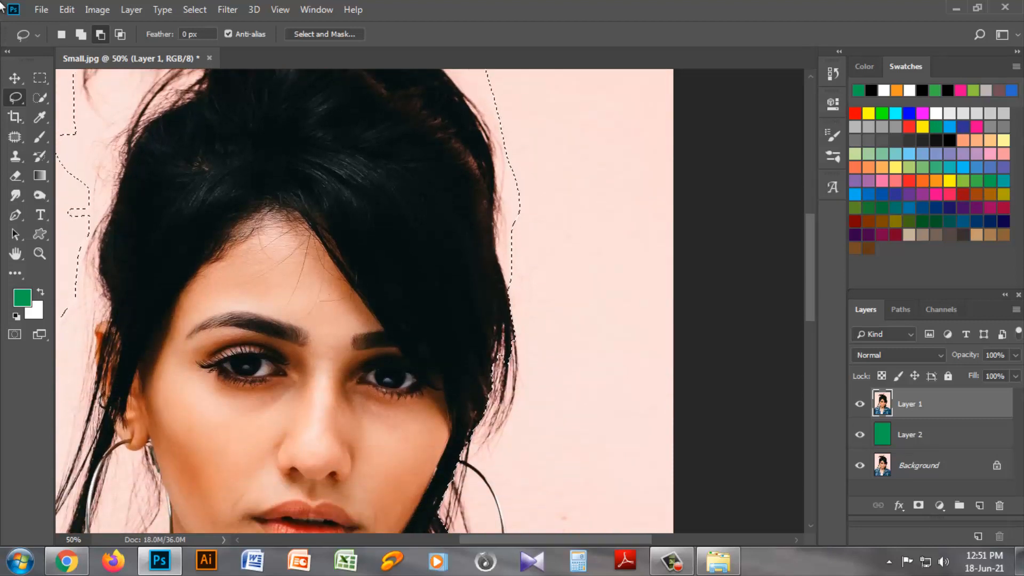
{"action": "left_click", "coordinate": [77, 37]}
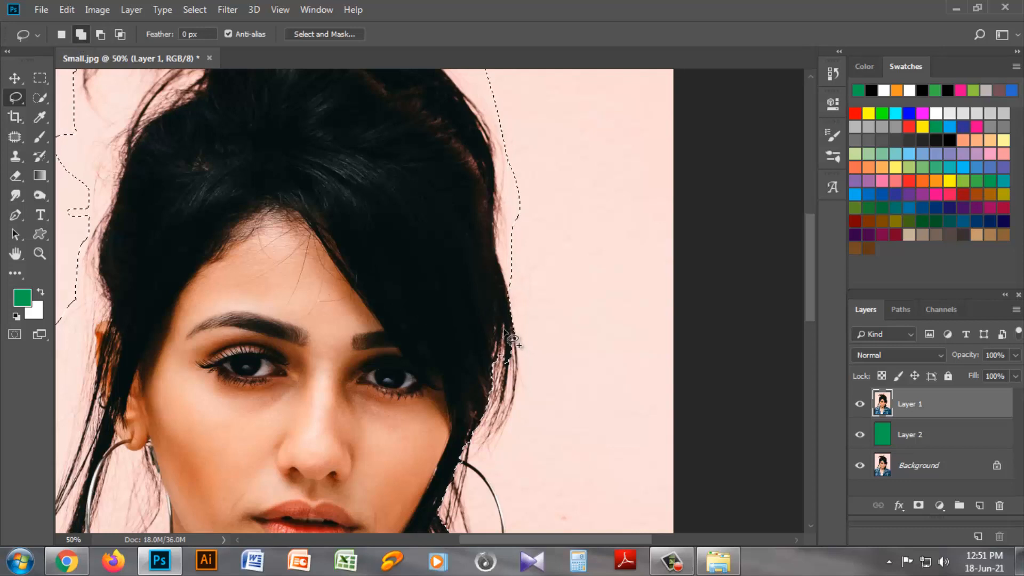
{"action": "mouse_move", "coordinate": [505, 328]}
{"action": "left_mouse_down"}
{"action": "mouse_move", "coordinate": [524, 356]}
{"action": "mouse_move", "coordinate": [522, 412]}
{"action": "mouse_move", "coordinate": [503, 454]}
{"action": "mouse_move", "coordinate": [467, 458]}
{"action": "mouse_move", "coordinate": [462, 403]}
{"action": "mouse_move", "coordinate": [505, 328]}
{"action": "mouse_move", "coordinate": [526, 424]}
{"action": "mouse_move", "coordinate": [514, 467]}
{"action": "mouse_move", "coordinate": [463, 507]}
{"action": "mouse_move", "coordinate": [407, 435]}
{"action": "mouse_move", "coordinate": [423, 323]}
{"action": "mouse_move", "coordinate": [485, 323]}
{"action": "left_mouse_up"}
{"action": "scroll", "coordinate": [549, 388], "scroll_direction": "down", "scroll_amount": 3}
{"action": "scroll", "coordinate": [571, 379], "scroll_direction": "down", "scroll_amount": 3}
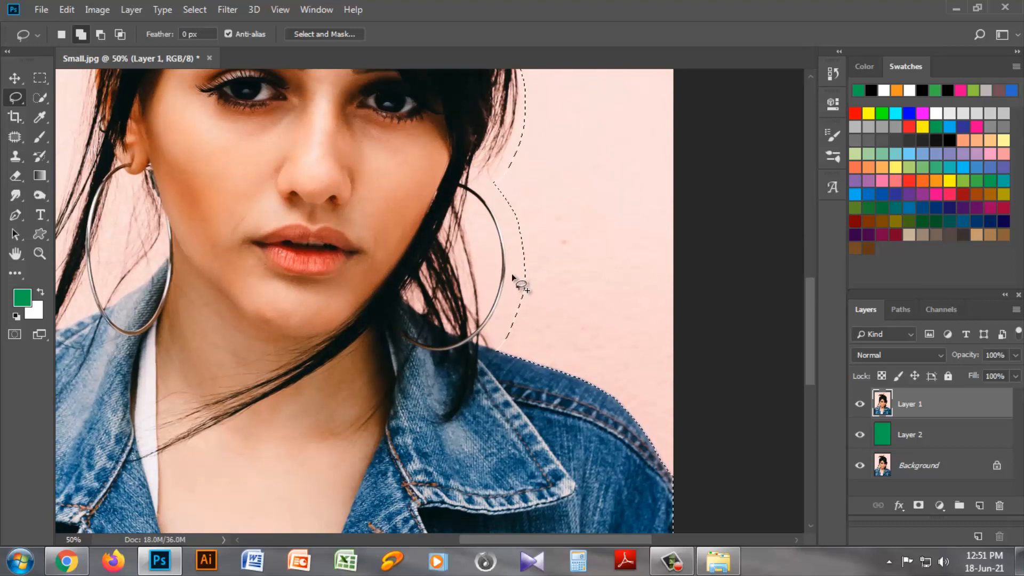
- Subtract the small pink notch between the hair tips and the upper curve of the earring on the photo's right side
{"action": "left_click", "coordinate": [100, 33]}
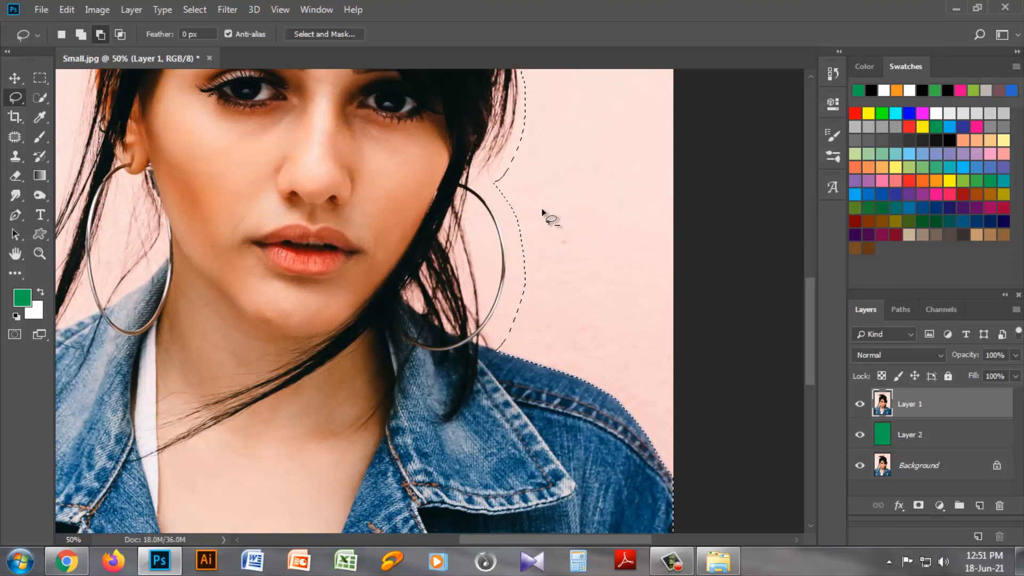
{"action": "left_click_drag", "start_coordinate": [501, 183], "coordinate": [481, 187]}
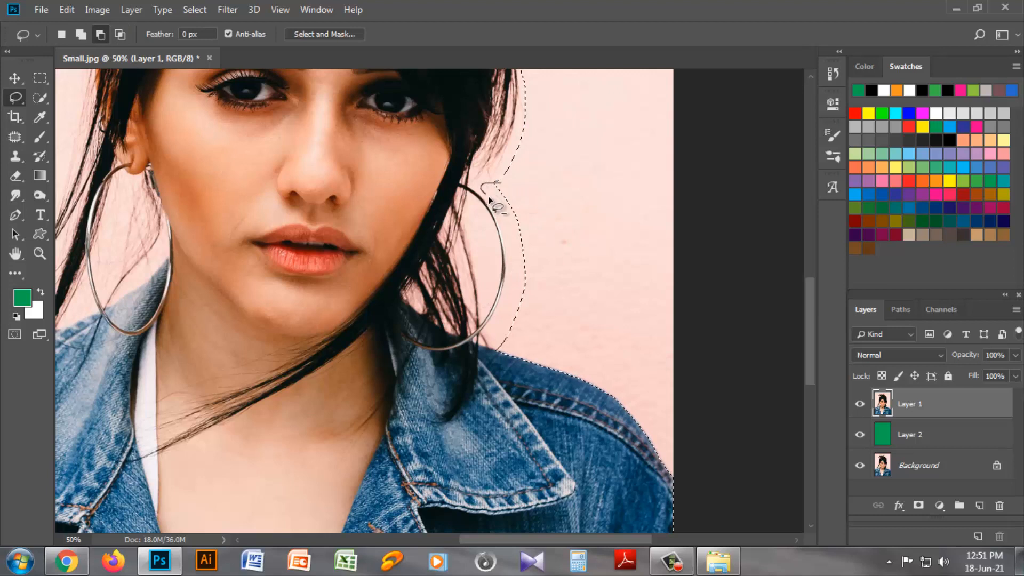
- Subtract the pink area outside the hoop earring on the photo's right side from the selection, down to the shoulder
{"action": "left_click_drag", "start_coordinate": [507, 245], "coordinate": [500, 309]}
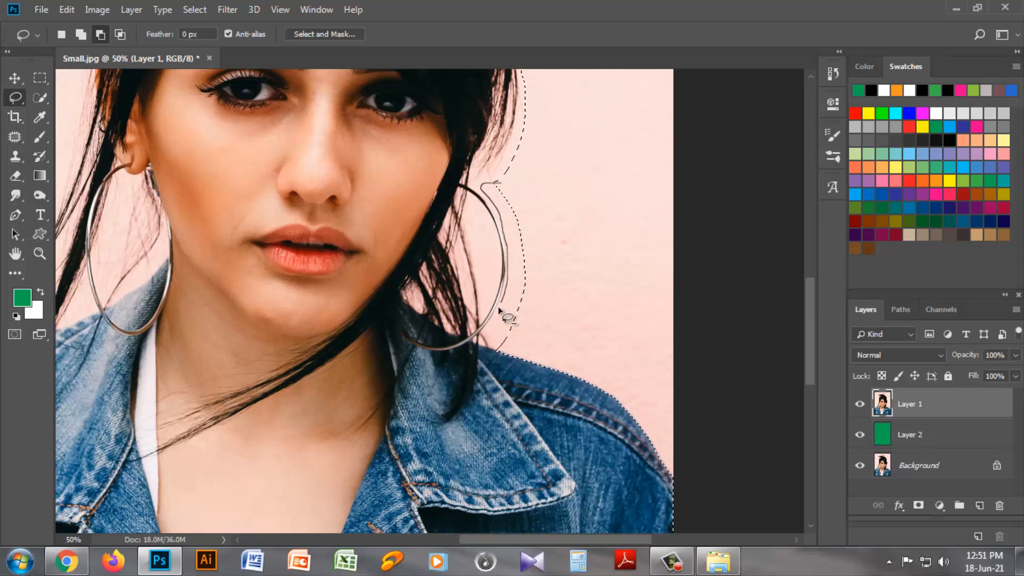
{"action": "mouse_move", "coordinate": [478, 372]}
{"action": "left_mouse_down"}
{"action": "mouse_move", "coordinate": [560, 373]}
{"action": "mouse_move", "coordinate": [580, 262]}
{"action": "mouse_move", "coordinate": [504, 190]}
{"action": "left_mouse_up"}
{"action": "scroll", "coordinate": [560, 278], "scroll_direction": "down", "scroll_amount": 1}
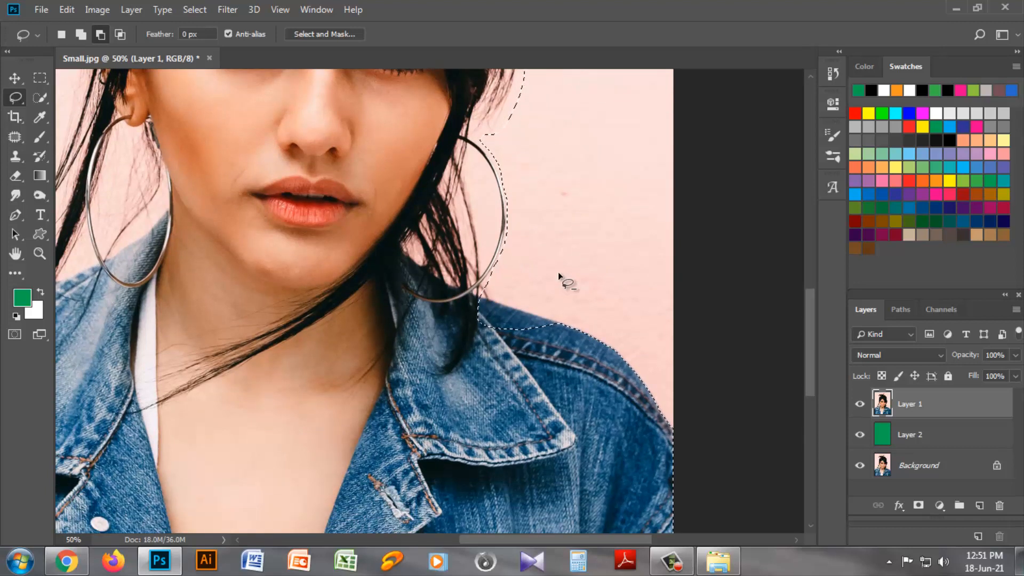
- Subtract the pink area inside the hoop earring, between the ring and the loose strands on the photo's right side, from the selection
{"action": "scroll", "coordinate": [560, 279], "scroll_direction": "up", "scroll_amount": 1}
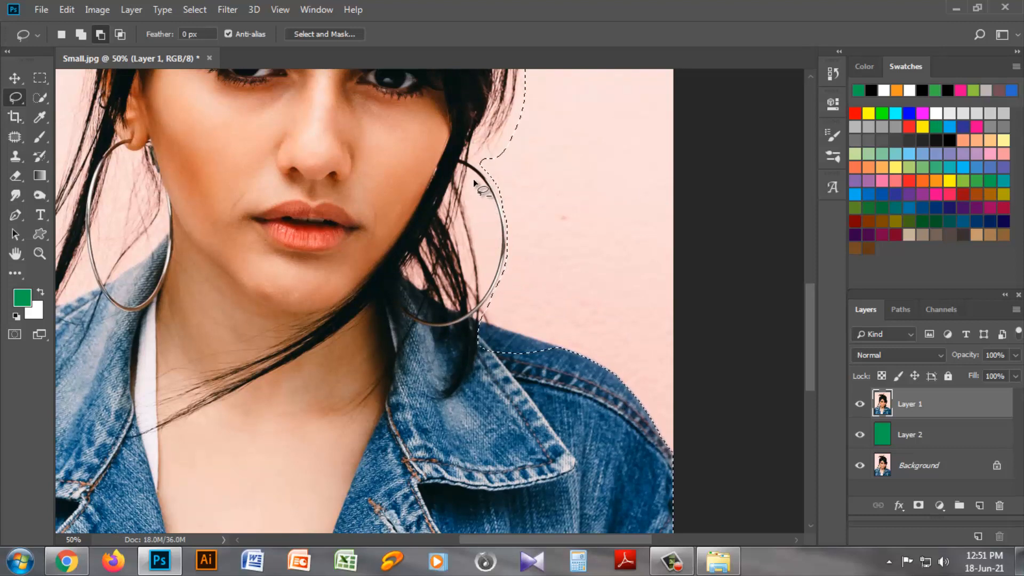
{"action": "left_click_drag", "start_coordinate": [473, 176], "coordinate": [481, 184]}
{"action": "left_click_drag", "start_coordinate": [469, 178], "coordinate": [474, 175]}
{"action": "scroll", "coordinate": [539, 266], "scroll_direction": "down", "scroll_amount": 3}
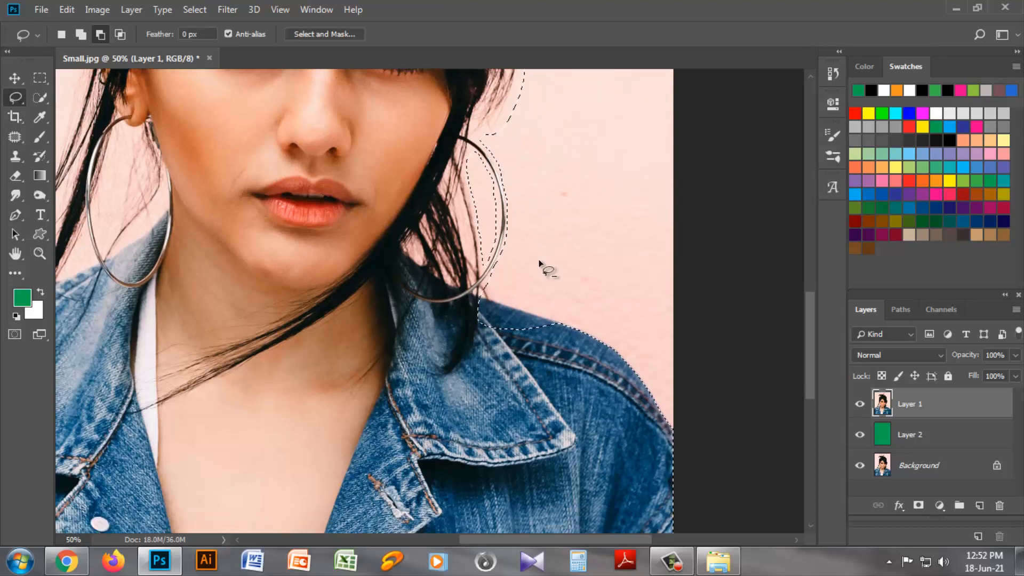
- Add the missing jacket shoulder area below the earring on the photo's right side back to the selection with the Lasso
{"action": "left_click", "coordinate": [79, 34]}
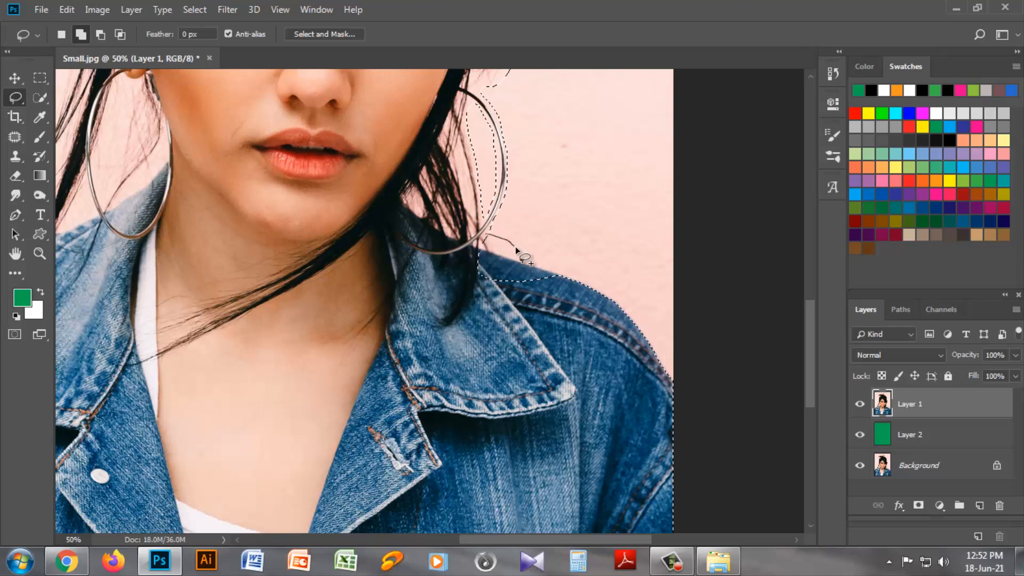
{"action": "left_click_drag", "start_coordinate": [515, 247], "coordinate": [515, 247]}
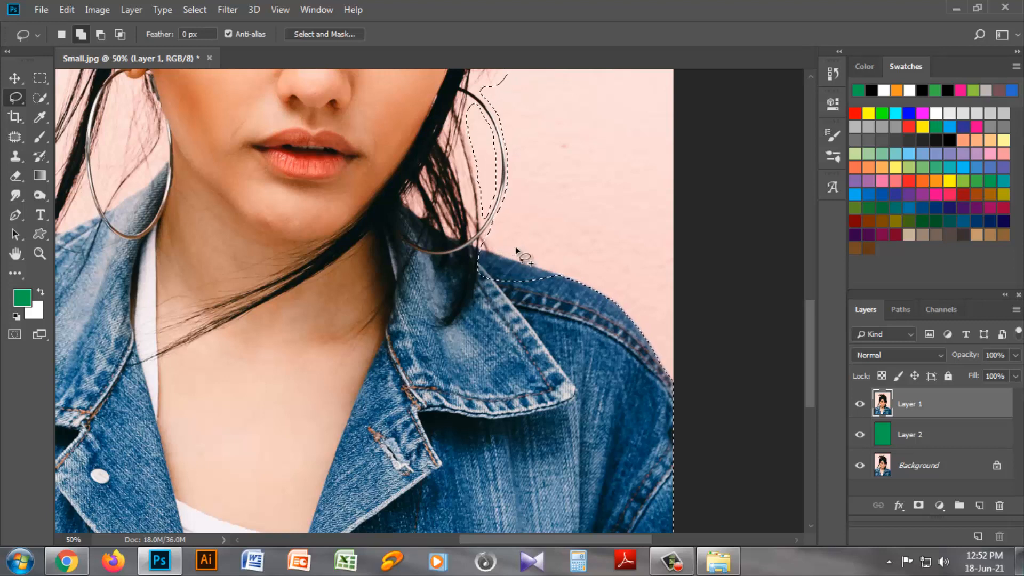
{"action": "left_click_drag", "start_coordinate": [485, 233], "coordinate": [492, 246]}
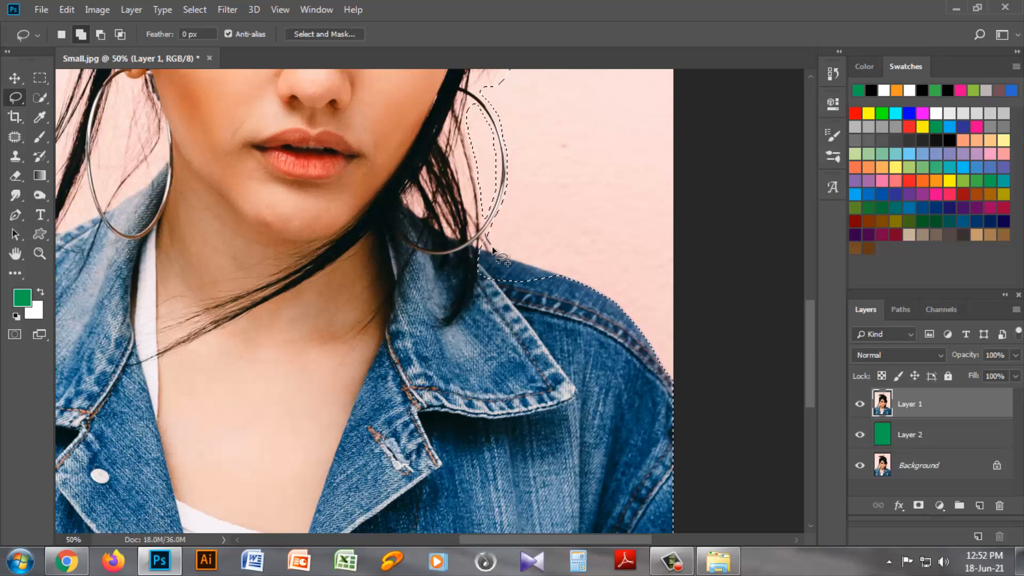
{"action": "left_click_drag", "start_coordinate": [577, 295], "coordinate": [578, 297]}
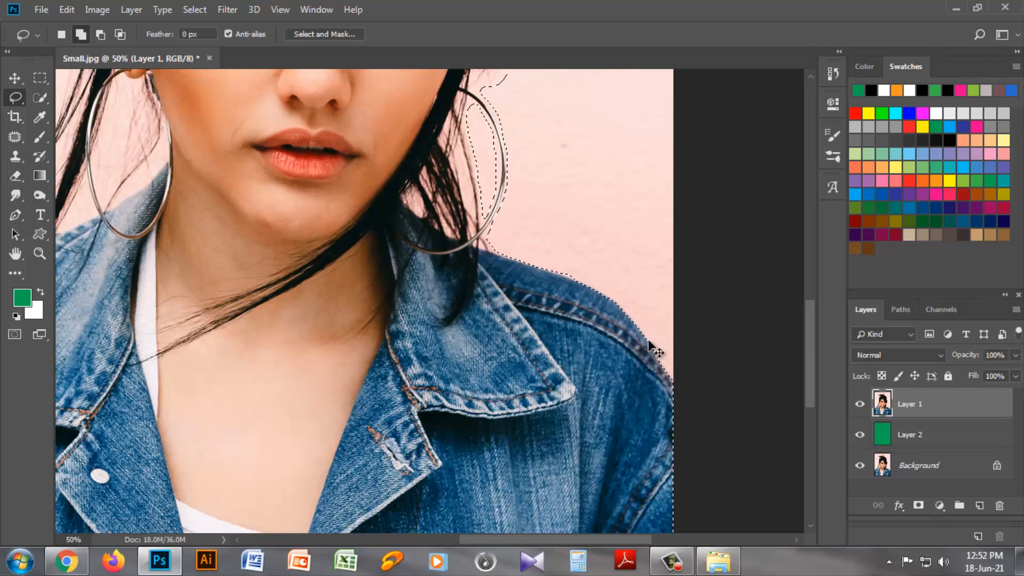
- Feather the selection by 0.5 pixels with the effect applied at canvas bounds
{"action": "key", "text": "ctrl+minus"}
{"action": "key", "text": "ctrl+minus"}
{"action": "key", "text": "ctrl+minus"}
{"action": "key", "text": "ctrl+minus"}
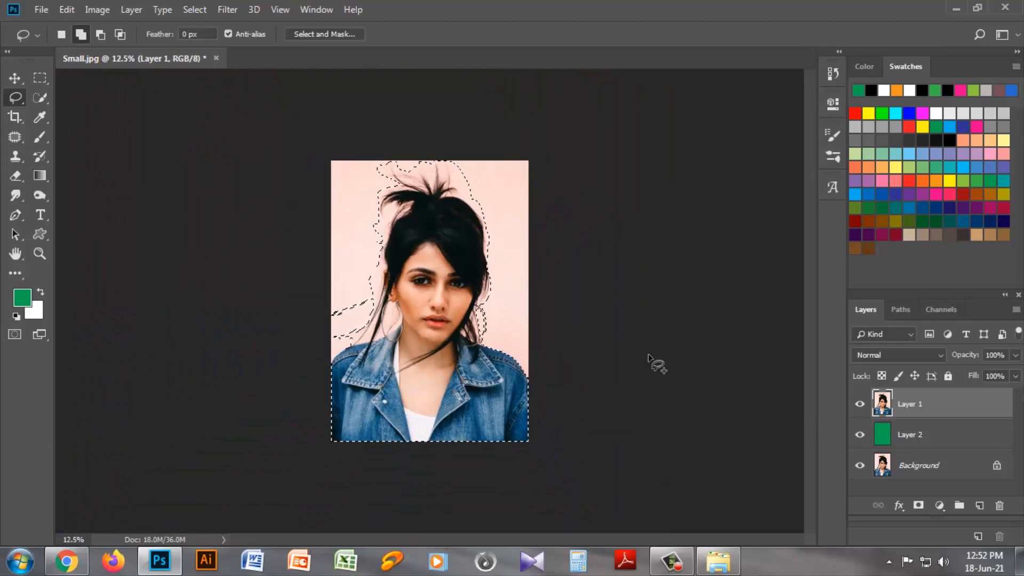
{"action": "right_click", "coordinate": [451, 248]}
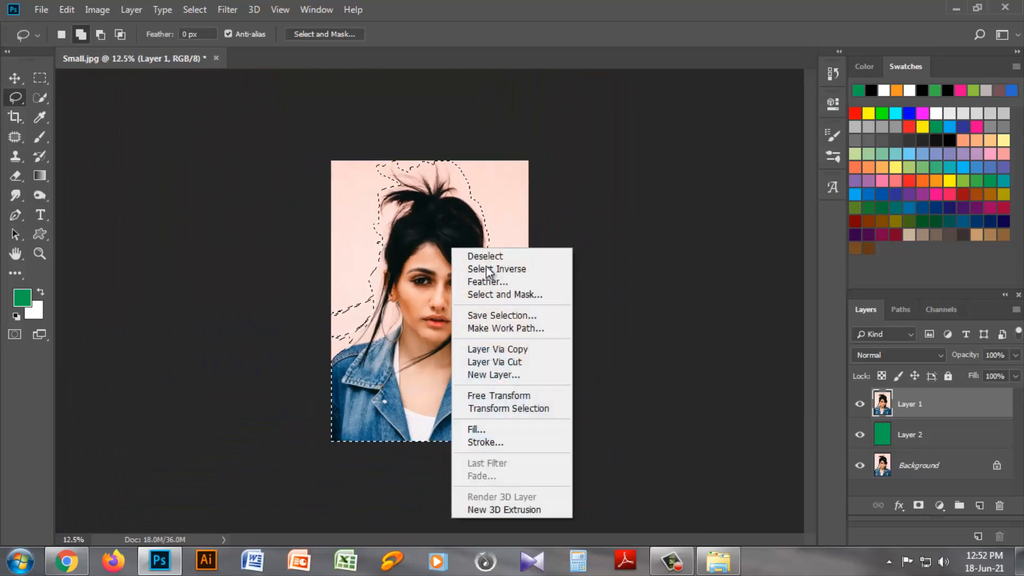
{"action": "left_click", "coordinate": [482, 281]}
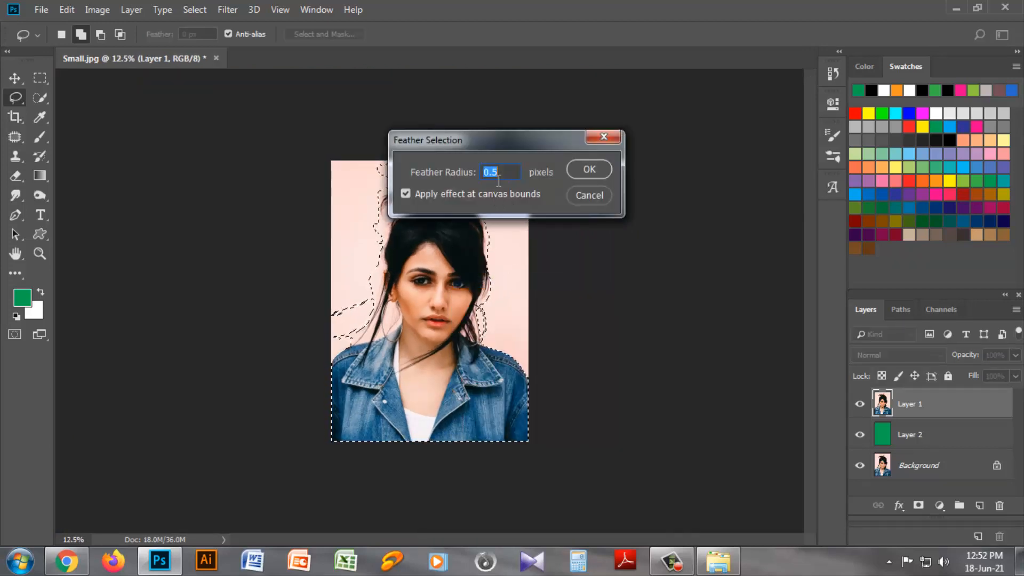
{"action": "left_click", "coordinate": [589, 170]}
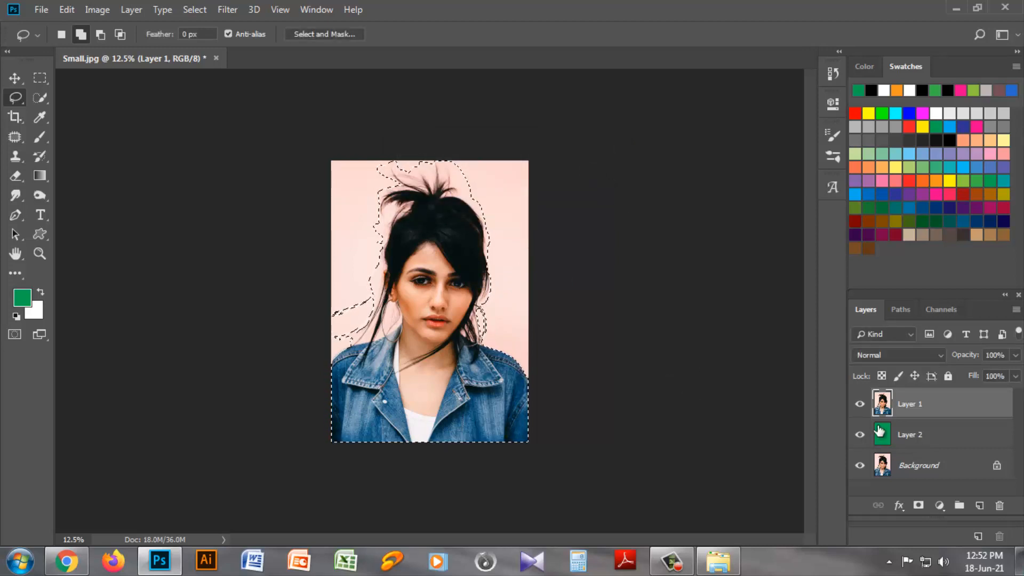
- Add a layer mask to Layer 1 from the selection and open the mask in Select and Mask
{"action": "left_click", "coordinate": [917, 505]}
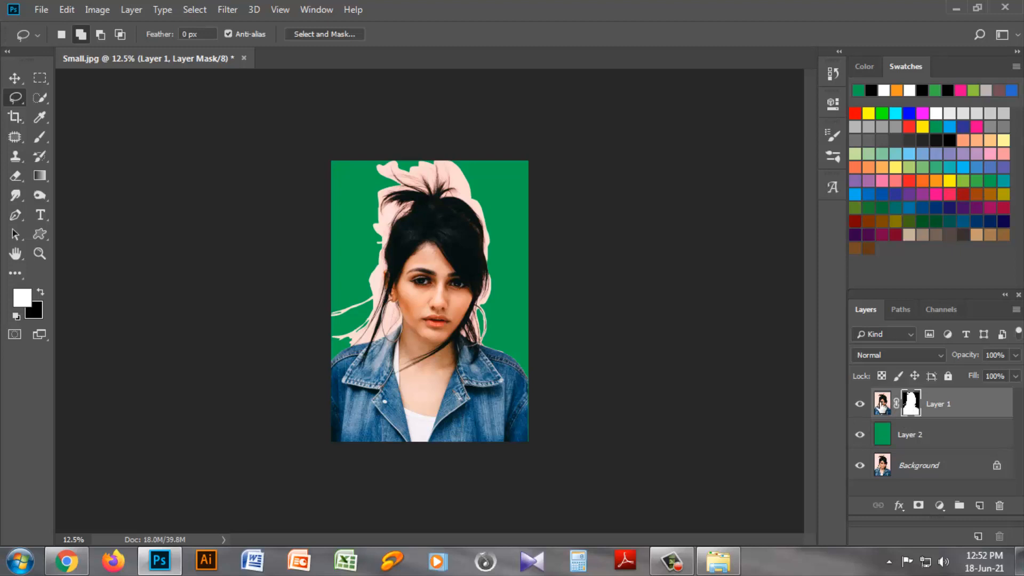
{"action": "right_click", "coordinate": [914, 407]}
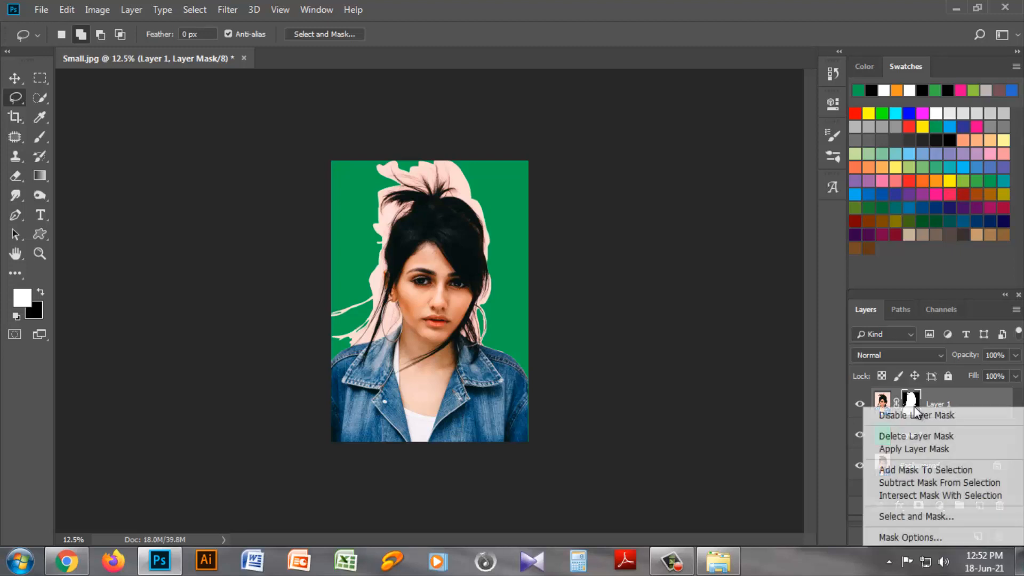
{"action": "left_click", "coordinate": [913, 517]}
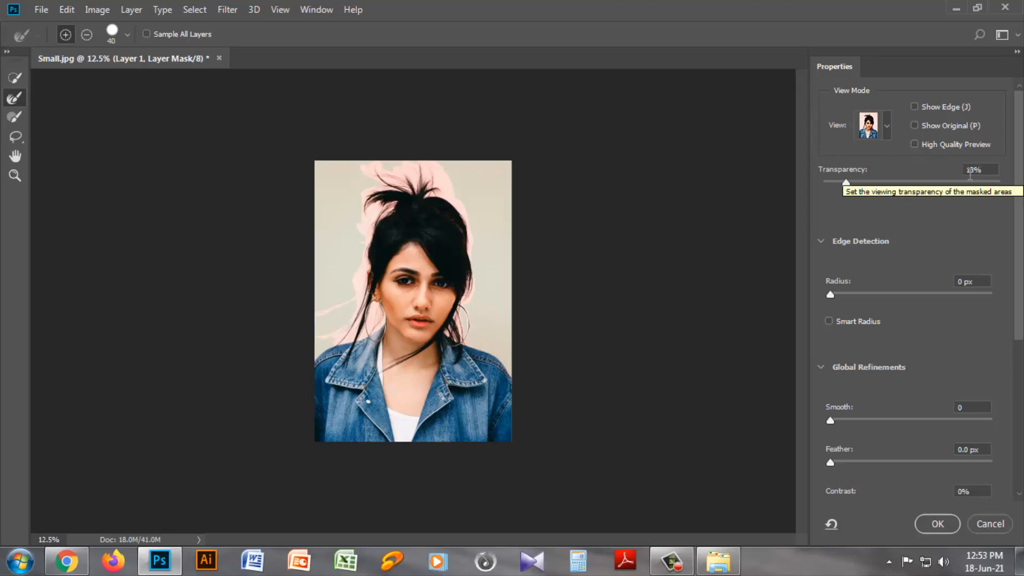
- Set the preview transparency to 100% and collapse the Edge Detection and Global Refinements settings
{"action": "left_click_drag", "start_coordinate": [844, 185], "coordinate": [996, 193]}
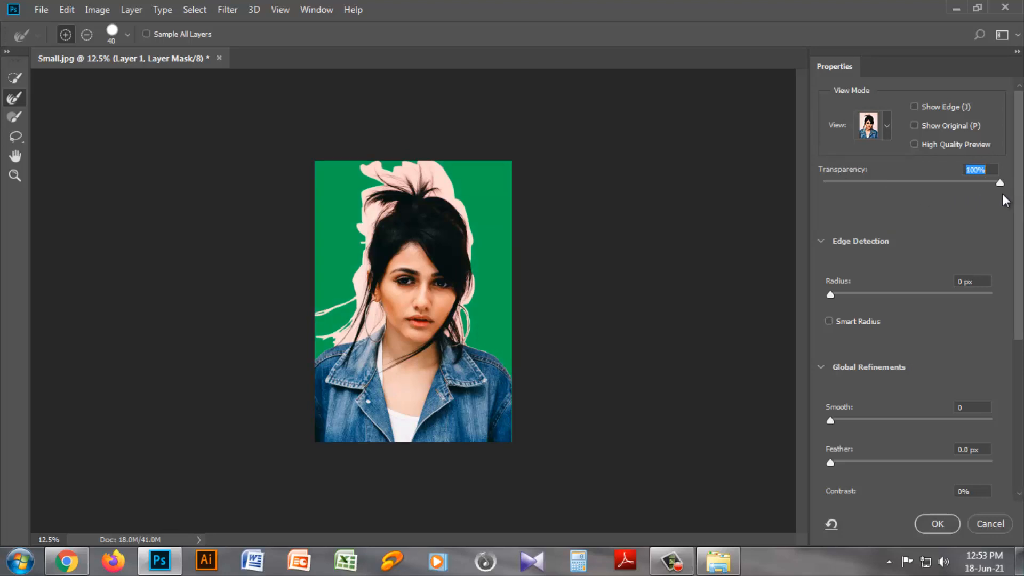
{"action": "mouse_move", "coordinate": [1002, 194]}
{"action": "left_mouse_down"}
{"action": "mouse_move", "coordinate": [819, 193]}
{"action": "mouse_move", "coordinate": [1000, 184]}
{"action": "left_mouse_up"}
{"action": "left_click", "coordinate": [822, 241]}
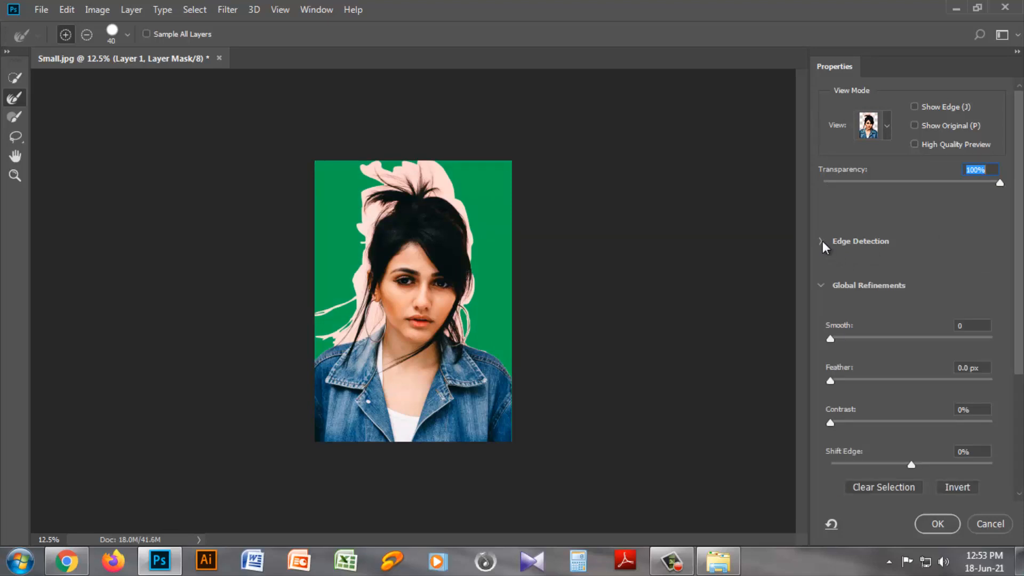
{"action": "left_click", "coordinate": [822, 285]}
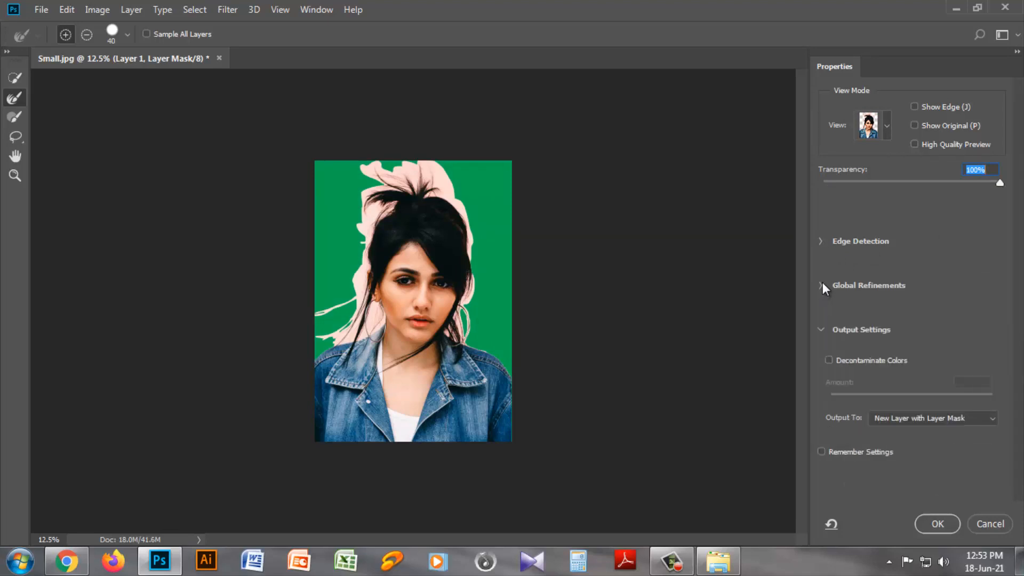
- Set the preview view mode to On Layers and activate the Refine Edge Brush
{"action": "left_click", "coordinate": [887, 126]}
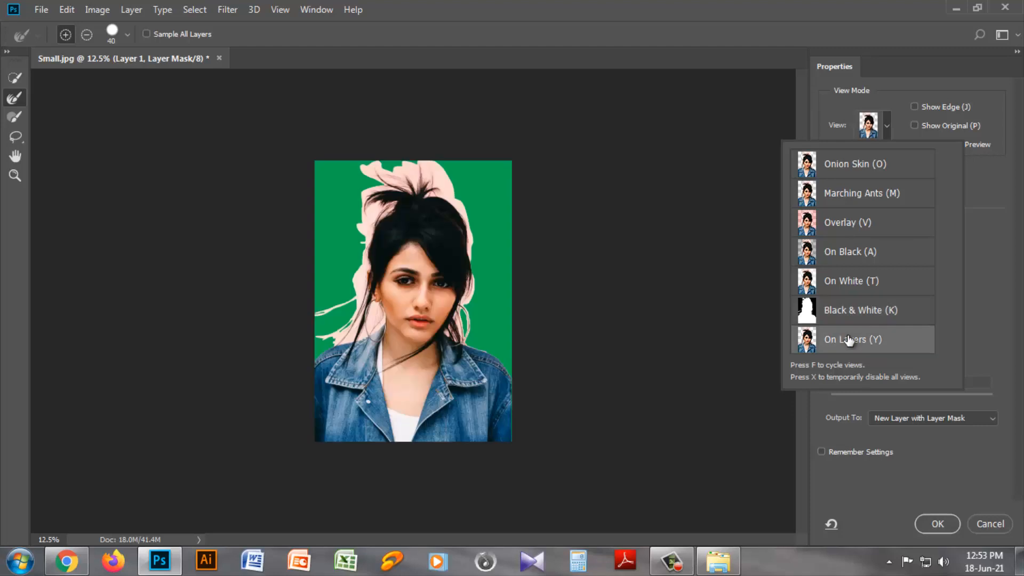
{"action": "left_click", "coordinate": [639, 198]}
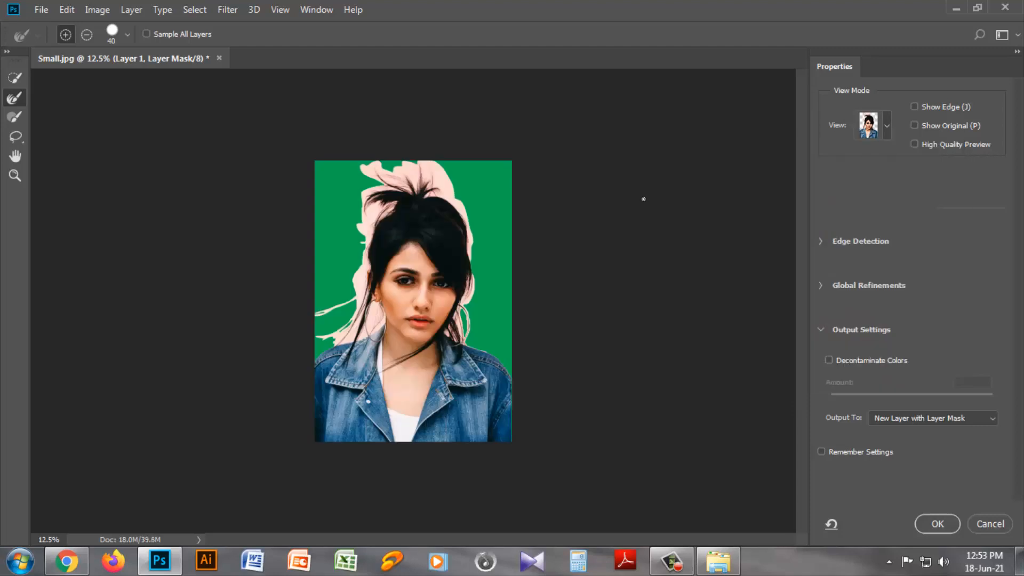
{"action": "left_click", "coordinate": [13, 79]}
{"action": "left_click", "coordinate": [12, 97]}
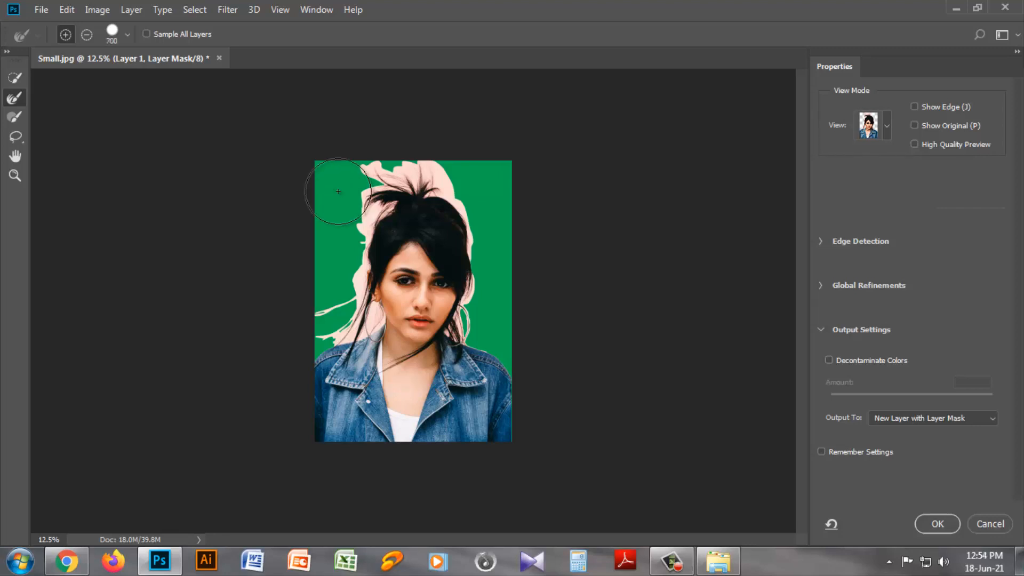
- Set the Refine Edge Brush size to 600
{"action": "key", "text": "bracketright"}
{"action": "key", "text": "bracketright"}
{"action": "key", "text": "bracketright"}
{"action": "key", "text": "bracketright"}
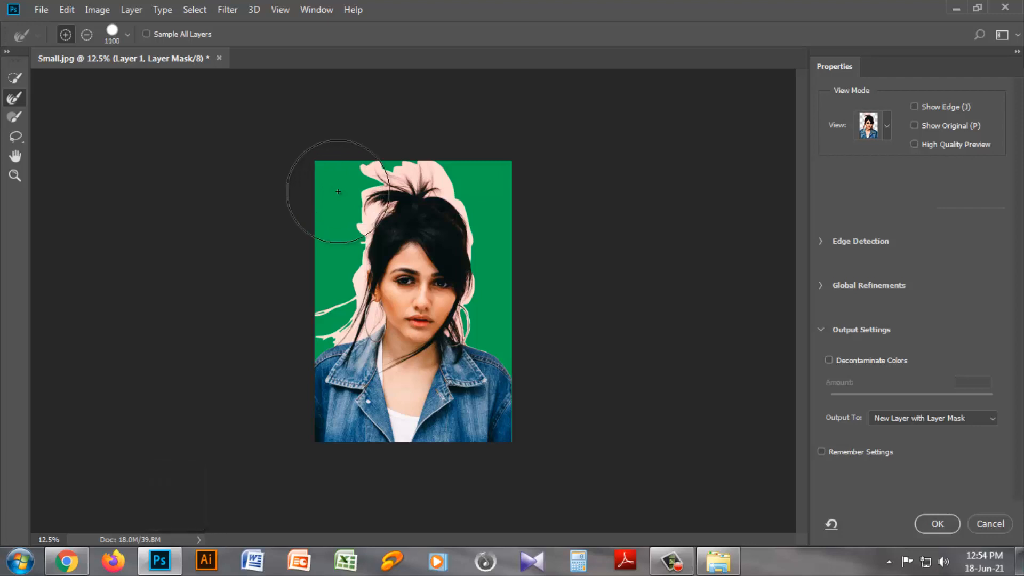
{"action": "key", "text": "bracketleft"}
{"action": "key", "text": "bracketleft"}
{"action": "key", "text": "bracketleft"}
{"action": "key", "text": "bracketleft"}
{"action": "key", "text": "bracketleft"}
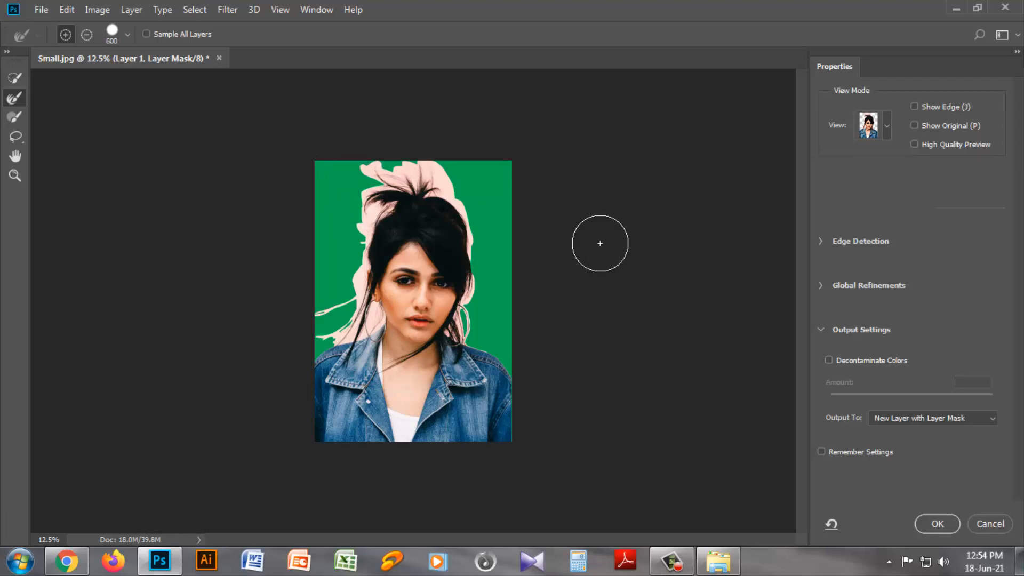
- Paint with the Refine Edge Brush at size 250 over the pink around the topknot strands and the crown's right side in the photo
{"action": "scroll", "coordinate": [602, 260], "scroll_direction": "up", "scroll_amount": 3}
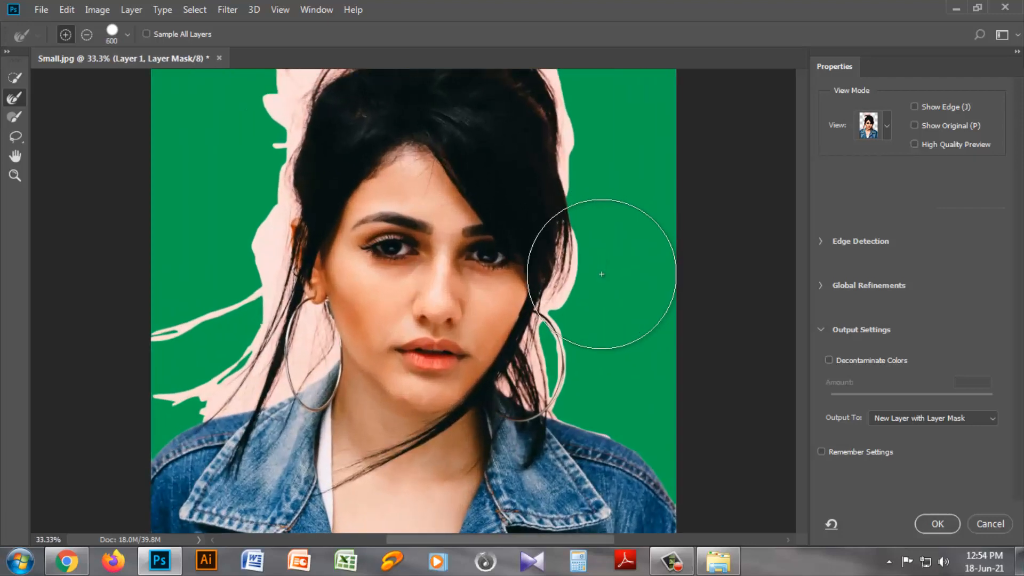
{"action": "scroll", "coordinate": [595, 310], "scroll_direction": "up", "scroll_amount": 2}
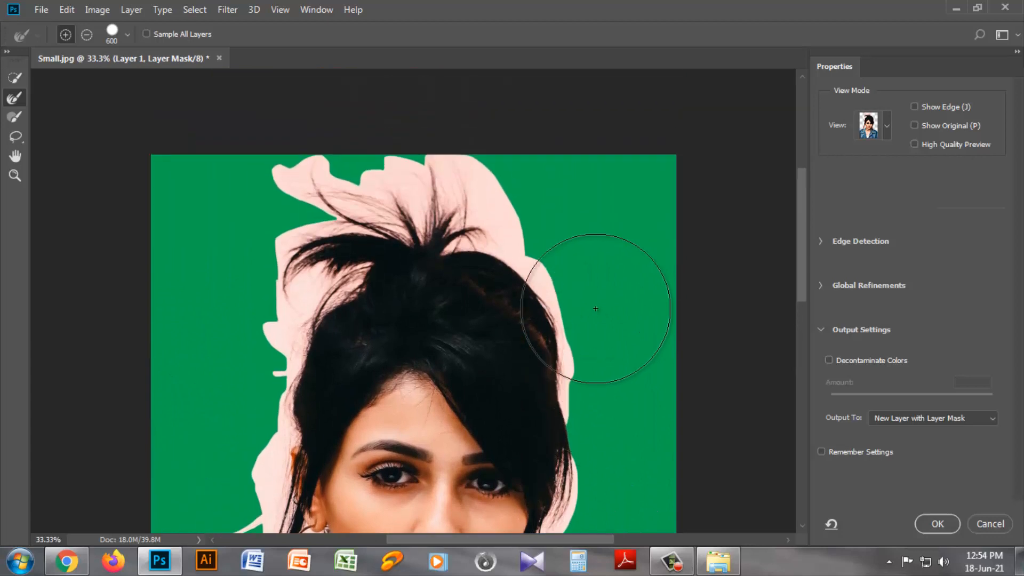
{"action": "key", "text": "bracketleft"}
{"action": "key", "text": "bracketleft"}
{"action": "key", "text": "bracketleft"}
{"action": "key", "text": "bracketleft"}
{"action": "scroll", "coordinate": [595, 308], "scroll_direction": "up", "scroll_amount": 1}
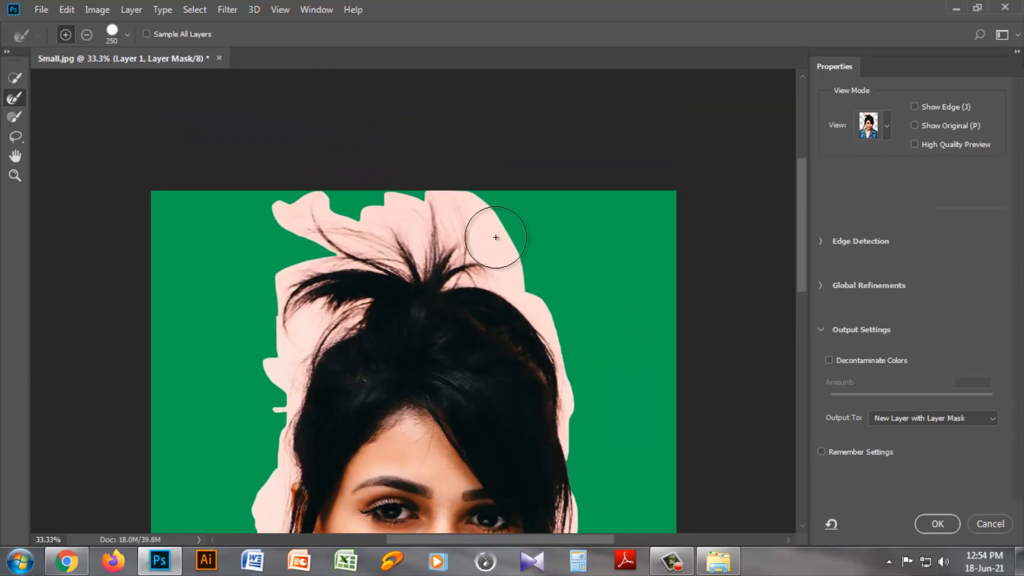
{"action": "mouse_move", "coordinate": [494, 237]}
{"action": "left_mouse_down"}
{"action": "mouse_move", "coordinate": [557, 353]}
{"action": "mouse_move", "coordinate": [572, 461]}
{"action": "mouse_move", "coordinate": [552, 358]}
{"action": "mouse_move", "coordinate": [531, 318]}
{"action": "mouse_move", "coordinate": [486, 280]}
{"action": "mouse_move", "coordinate": [450, 283]}
{"action": "mouse_move", "coordinate": [459, 262]}
{"action": "mouse_move", "coordinate": [488, 275]}
{"action": "mouse_move", "coordinate": [438, 194]}
{"action": "mouse_move", "coordinate": [464, 260]}
{"action": "mouse_move", "coordinate": [471, 223]}
{"action": "mouse_move", "coordinate": [490, 208]}
{"action": "mouse_move", "coordinate": [439, 218]}
{"action": "mouse_move", "coordinate": [390, 211]}
{"action": "mouse_move", "coordinate": [418, 259]}
{"action": "mouse_move", "coordinate": [436, 206]}
{"action": "mouse_move", "coordinate": [451, 226]}
{"action": "mouse_move", "coordinate": [445, 238]}
{"action": "mouse_move", "coordinate": [427, 230]}
{"action": "mouse_move", "coordinate": [415, 205]}
{"action": "mouse_move", "coordinate": [402, 220]}
{"action": "mouse_move", "coordinate": [416, 206]}
{"action": "mouse_move", "coordinate": [297, 201]}
{"action": "mouse_move", "coordinate": [270, 210]}
{"action": "mouse_move", "coordinate": [362, 248]}
{"action": "mouse_move", "coordinate": [383, 248]}
{"action": "mouse_move", "coordinate": [313, 217]}
{"action": "mouse_move", "coordinate": [437, 221]}
{"action": "left_mouse_up"}
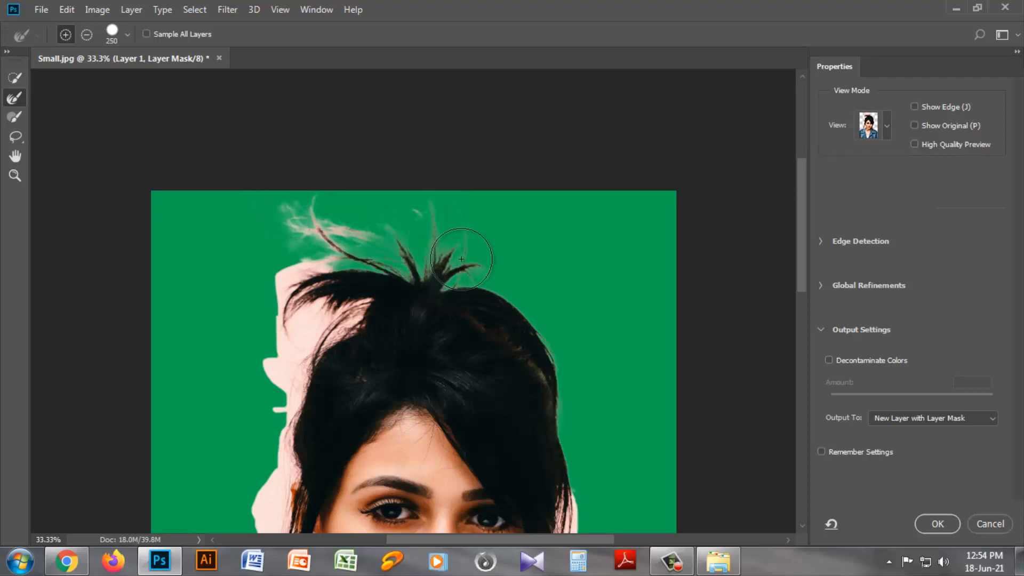
- Refine the mask edge along the fine strands beside the face on the photo's right side, down to the top of the earring
{"action": "scroll", "coordinate": [571, 302], "scroll_direction": "down", "scroll_amount": 10}
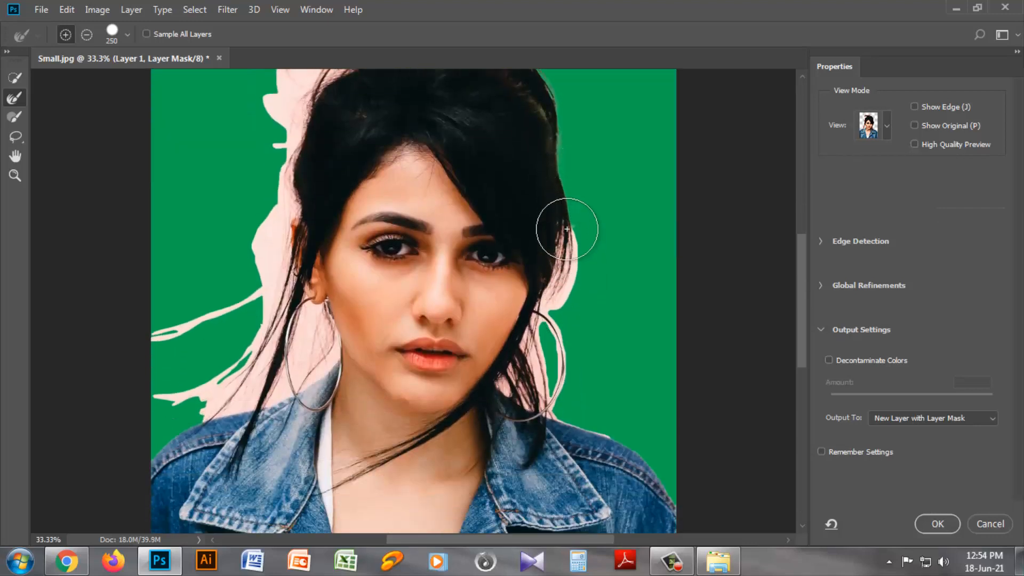
{"action": "key", "text": "ctrl+plus"}
{"action": "key", "text": "ctrl+plus"}
{"action": "key", "text": "ctrl+plus"}
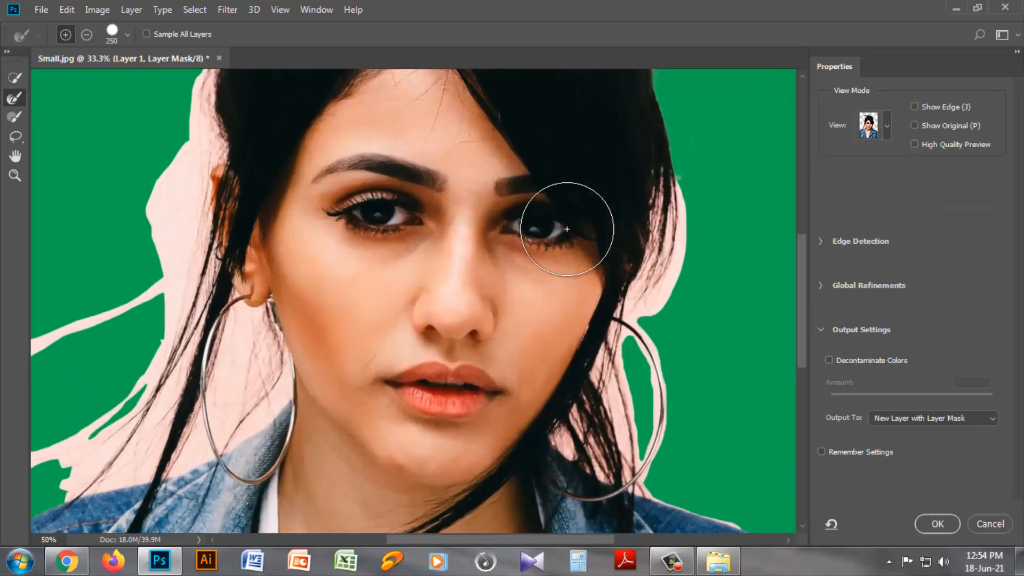
{"action": "left_click_drag", "start_coordinate": [500, 539], "coordinate": [558, 542]}
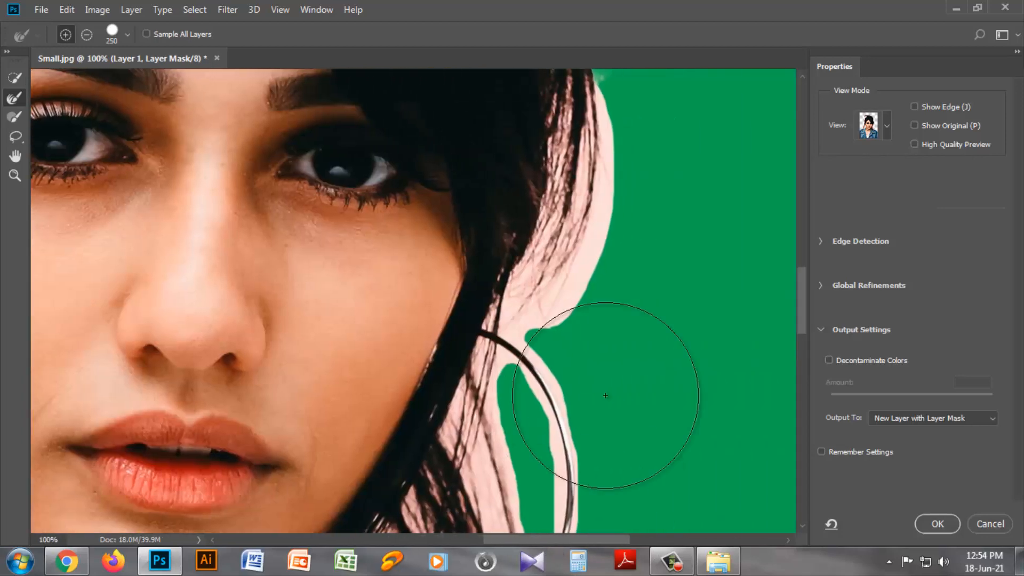
{"action": "scroll", "coordinate": [619, 376], "scroll_direction": "up", "scroll_amount": 2}
{"action": "mouse_move", "coordinate": [610, 190]}
{"action": "left_mouse_down"}
{"action": "mouse_move", "coordinate": [599, 142]}
{"action": "mouse_move", "coordinate": [606, 213]}
{"action": "mouse_move", "coordinate": [577, 270]}
{"action": "mouse_move", "coordinate": [584, 299]}
{"action": "mouse_move", "coordinate": [548, 421]}
{"action": "mouse_move", "coordinate": [552, 347]}
{"action": "mouse_move", "coordinate": [582, 262]}
{"action": "mouse_move", "coordinate": [555, 365]}
{"action": "mouse_move", "coordinate": [562, 331]}
{"action": "left_mouse_up"}
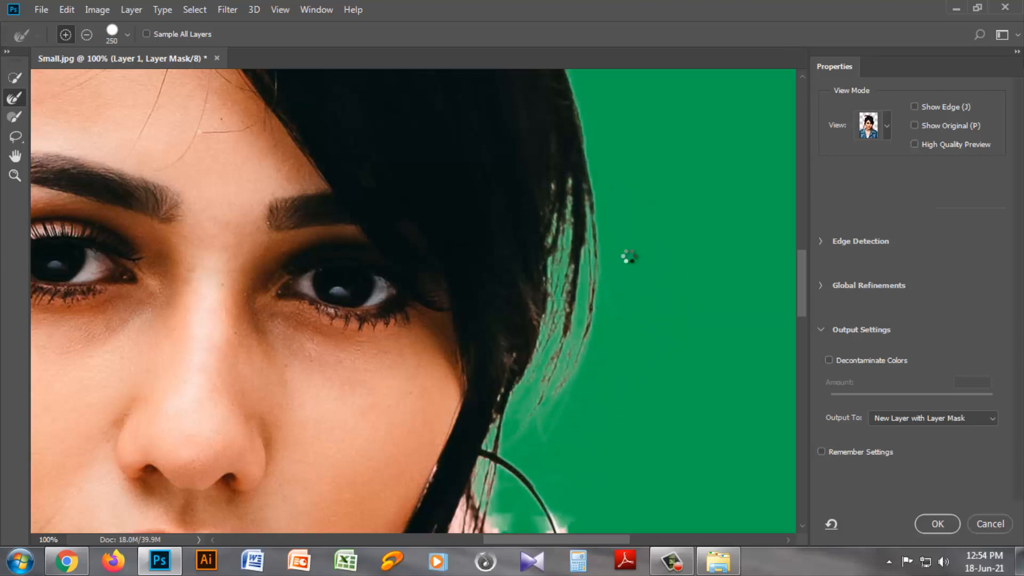
- Refine the mask edge over the right-hand hoop earring, the strands inside it and the adjoining jacket shoulder
{"action": "scroll", "coordinate": [628, 256], "scroll_direction": "down", "scroll_amount": 10}
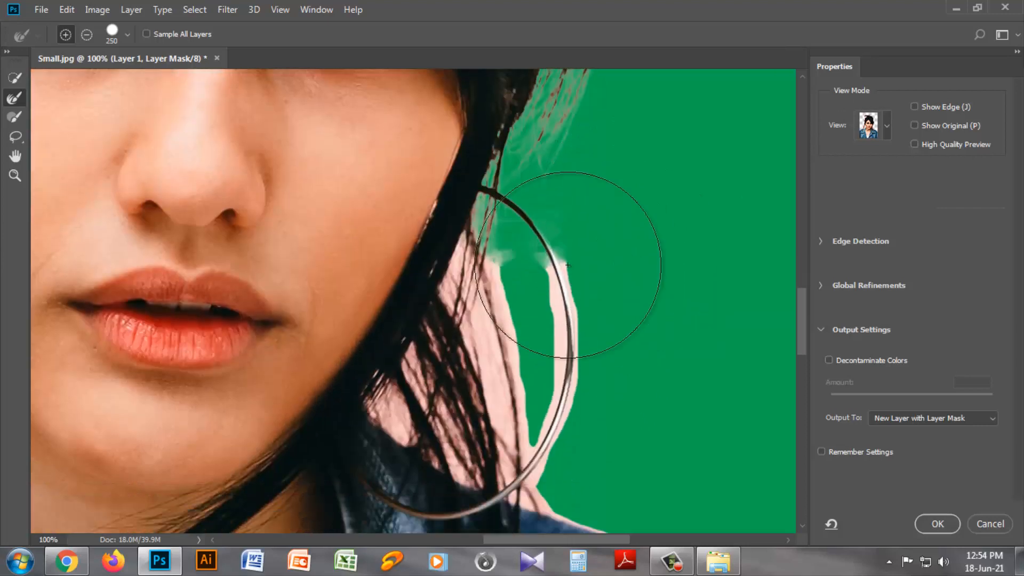
{"action": "mouse_move", "coordinate": [568, 265]}
{"action": "left_mouse_down"}
{"action": "mouse_move", "coordinate": [458, 268]}
{"action": "mouse_move", "coordinate": [494, 282]}
{"action": "mouse_move", "coordinate": [543, 262]}
{"action": "mouse_move", "coordinate": [559, 360]}
{"action": "mouse_move", "coordinate": [550, 429]}
{"action": "mouse_move", "coordinate": [522, 460]}
{"action": "mouse_move", "coordinate": [466, 459]}
{"action": "mouse_move", "coordinate": [418, 360]}
{"action": "mouse_move", "coordinate": [432, 314]}
{"action": "mouse_move", "coordinate": [438, 358]}
{"action": "mouse_move", "coordinate": [484, 453]}
{"action": "mouse_move", "coordinate": [508, 466]}
{"action": "mouse_move", "coordinate": [456, 336]}
{"action": "mouse_move", "coordinate": [468, 272]}
{"action": "mouse_move", "coordinate": [495, 311]}
{"action": "mouse_move", "coordinate": [512, 380]}
{"action": "mouse_move", "coordinate": [480, 369]}
{"action": "mouse_move", "coordinate": [425, 377]}
{"action": "mouse_move", "coordinate": [504, 438]}
{"action": "mouse_move", "coordinate": [555, 315]}
{"action": "mouse_move", "coordinate": [580, 281]}
{"action": "left_mouse_up"}
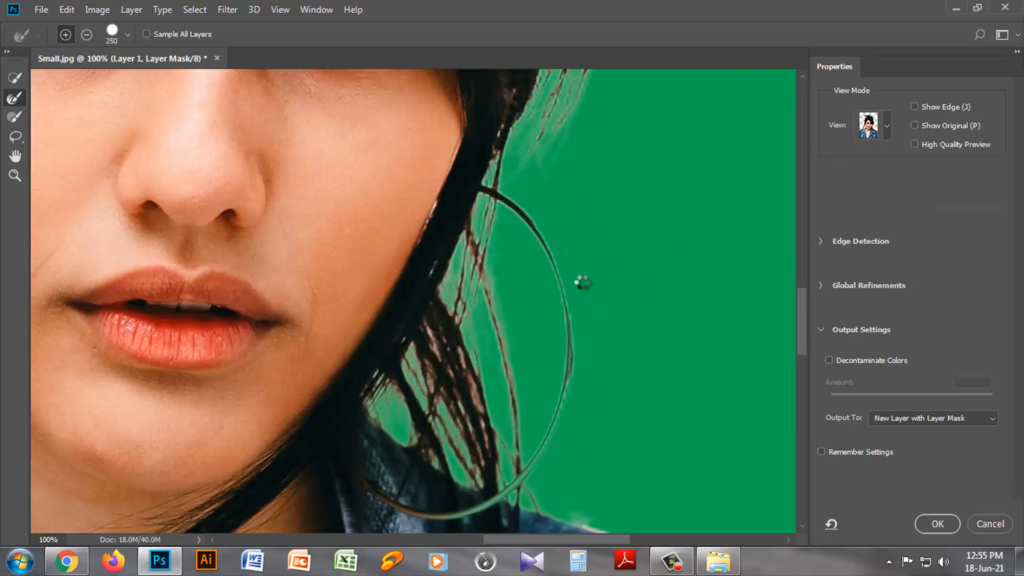
{"action": "scroll", "coordinate": [584, 309], "scroll_direction": "down", "scroll_amount": 5}
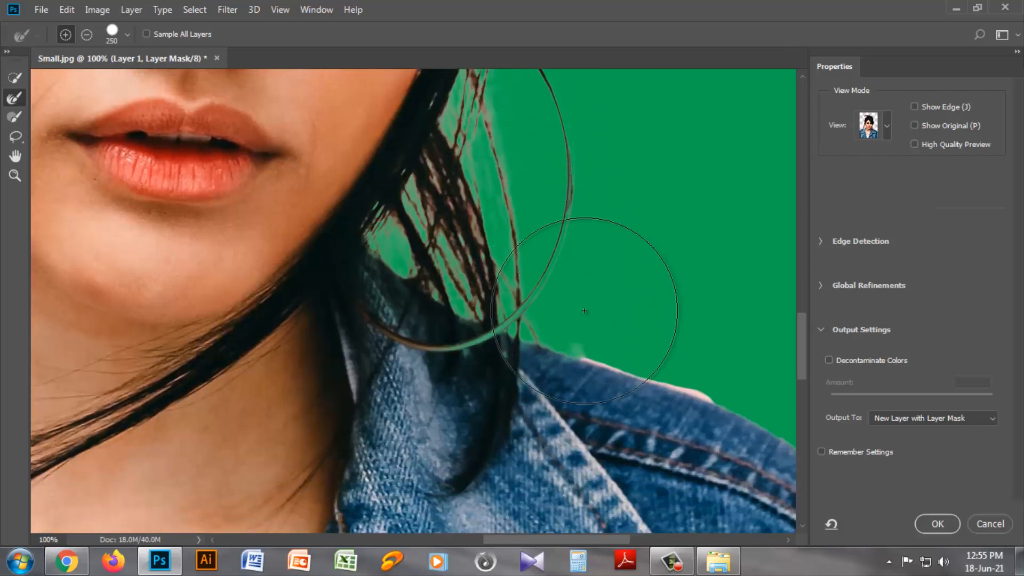
{"action": "mouse_move", "coordinate": [584, 310]}
{"action": "left_mouse_down"}
{"action": "mouse_move", "coordinate": [611, 343]}
{"action": "mouse_move", "coordinate": [711, 380]}
{"action": "mouse_move", "coordinate": [554, 288]}
{"action": "mouse_move", "coordinate": [471, 219]}
{"action": "mouse_move", "coordinate": [481, 175]}
{"action": "mouse_move", "coordinate": [616, 267]}
{"action": "left_mouse_up"}
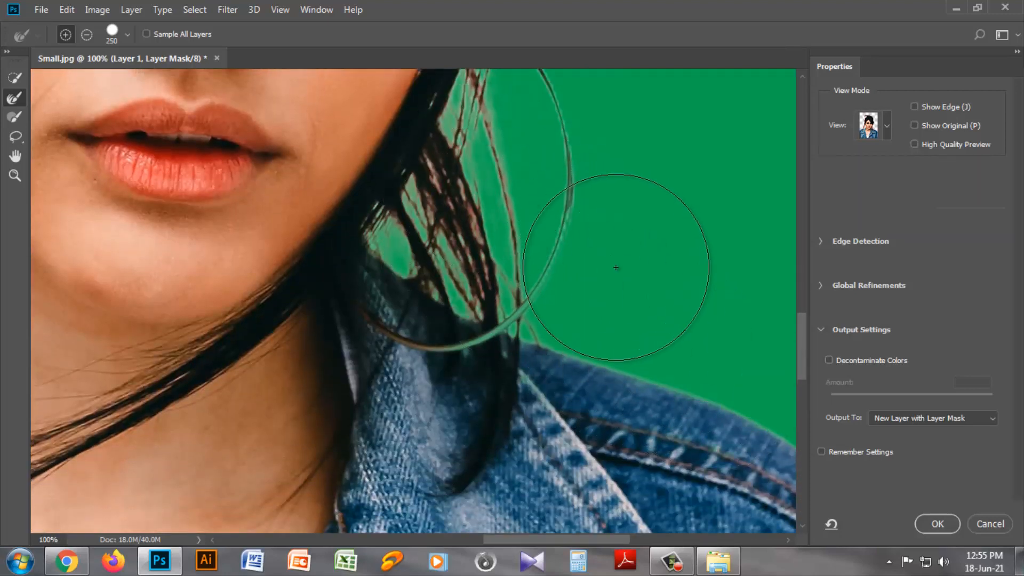
- Paint with the Refine Edge Brush at size 250 over the pink around the topknot and hair on the photo's left side, down to the ear
{"action": "key", "text": "ctrl+minus"}
{"action": "key", "text": "ctrl+minus"}
{"action": "key", "text": "ctrl+minus"}
{"action": "key", "text": "ctrl+minus"}
{"action": "key", "text": "ctrl+minus"}
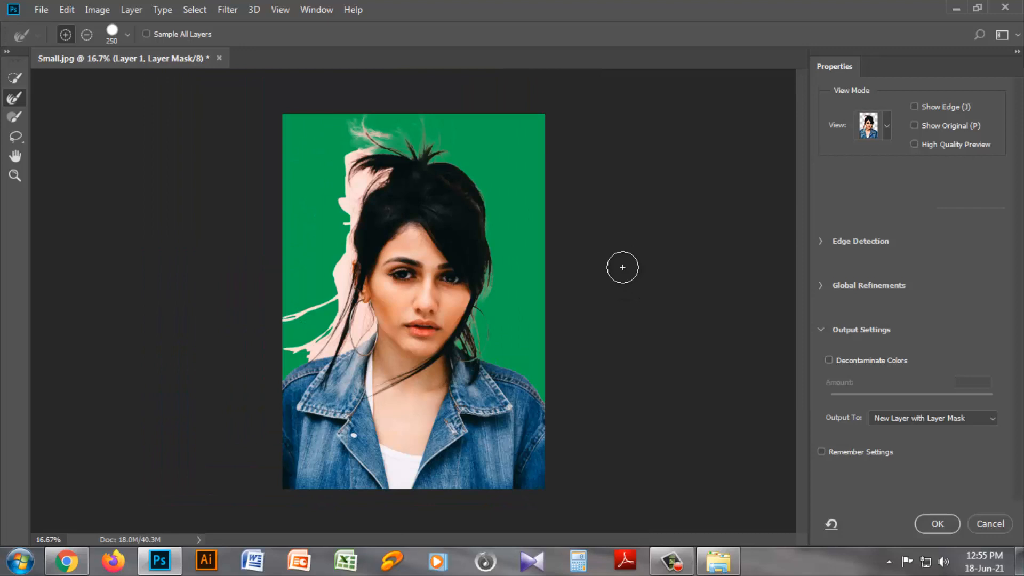
{"action": "key", "text": "ctrl+plus"}
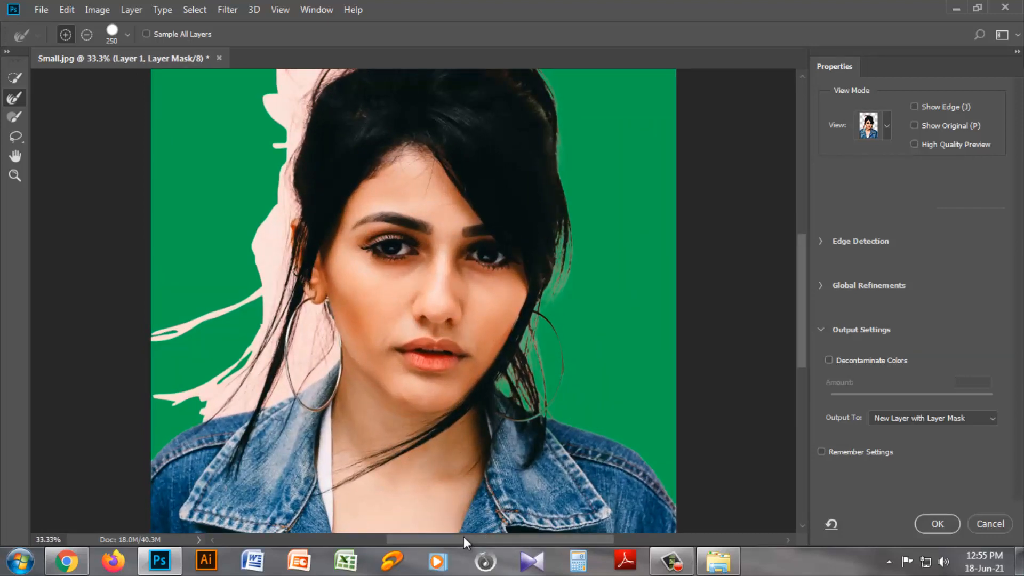
{"action": "left_click_drag", "start_coordinate": [463, 536], "coordinate": [430, 542]}
{"action": "scroll", "coordinate": [320, 292], "scroll_direction": "up", "scroll_amount": 5}
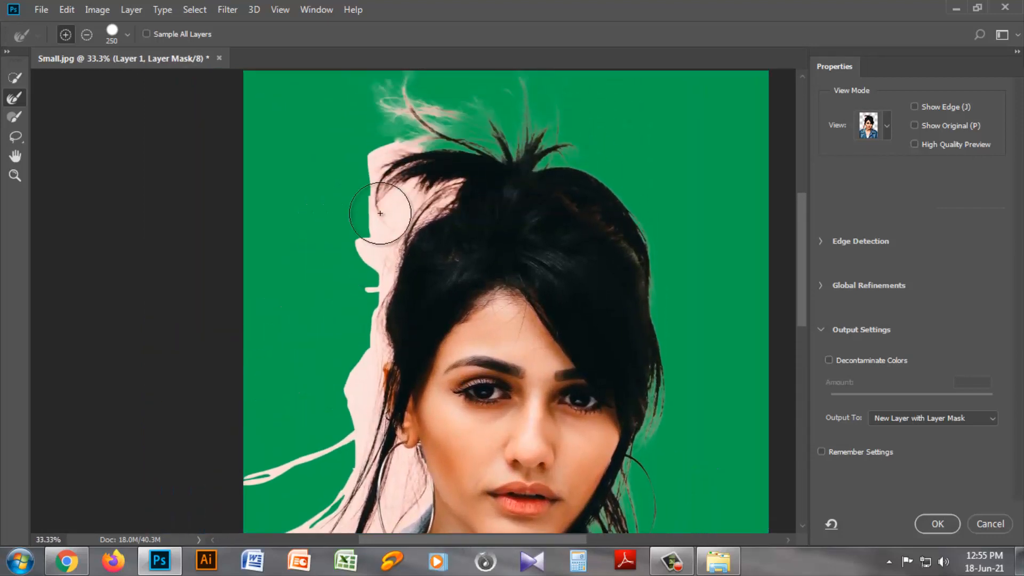
{"action": "mouse_move", "coordinate": [404, 186]}
{"action": "left_mouse_down"}
{"action": "mouse_move", "coordinate": [398, 243]}
{"action": "mouse_move", "coordinate": [421, 249]}
{"action": "mouse_move", "coordinate": [436, 231]}
{"action": "mouse_move", "coordinate": [385, 243]}
{"action": "mouse_move", "coordinate": [376, 269]}
{"action": "mouse_move", "coordinate": [385, 335]}
{"action": "mouse_move", "coordinate": [383, 211]}
{"action": "mouse_move", "coordinate": [421, 160]}
{"action": "mouse_move", "coordinate": [466, 169]}
{"action": "mouse_move", "coordinate": [408, 204]}
{"action": "mouse_move", "coordinate": [375, 393]}
{"action": "mouse_move", "coordinate": [366, 324]}
{"action": "left_mouse_up"}
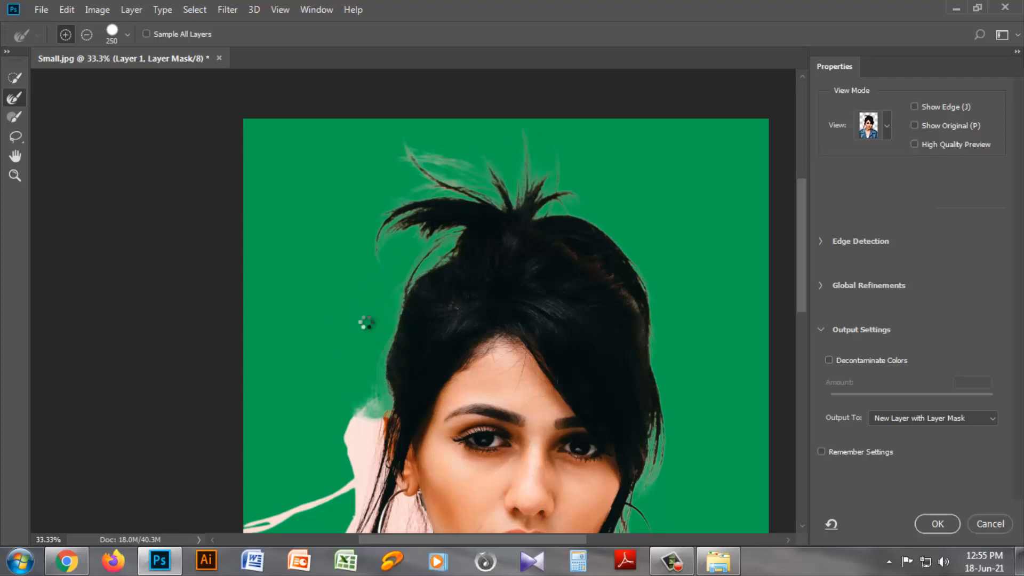
- Refine the mask edge from the ear to the shoulder on the photo's left side, covering the loose strands and hoop earring
{"action": "scroll", "coordinate": [366, 321], "scroll_direction": "down", "scroll_amount": 5}
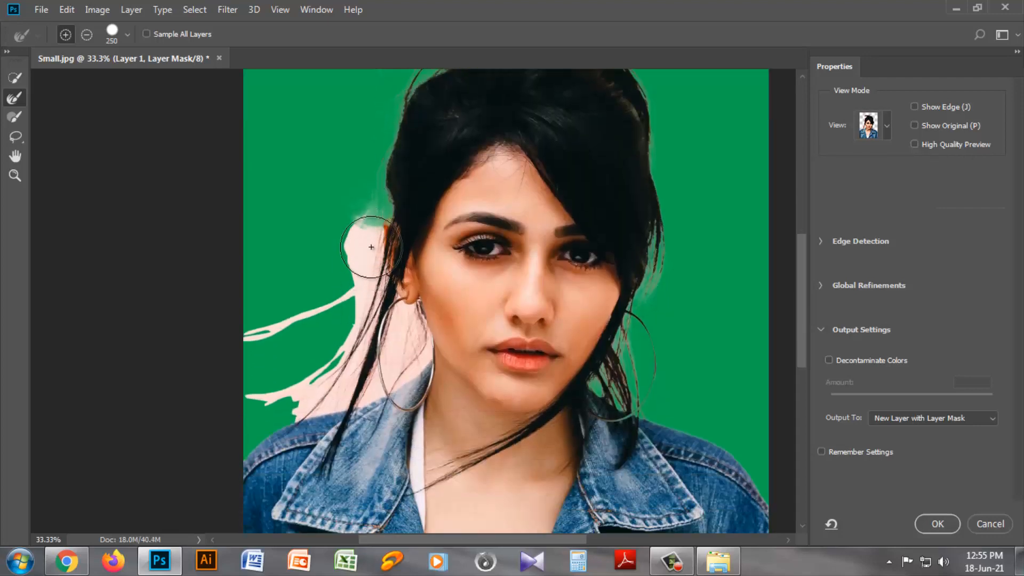
{"action": "mouse_move", "coordinate": [371, 248]}
{"action": "left_mouse_down"}
{"action": "mouse_move", "coordinate": [372, 301]}
{"action": "mouse_move", "coordinate": [418, 357]}
{"action": "mouse_move", "coordinate": [404, 373]}
{"action": "mouse_move", "coordinate": [412, 315]}
{"action": "mouse_move", "coordinate": [374, 380]}
{"action": "mouse_move", "coordinate": [320, 395]}
{"action": "mouse_move", "coordinate": [304, 386]}
{"action": "mouse_move", "coordinate": [355, 336]}
{"action": "mouse_move", "coordinate": [335, 373]}
{"action": "mouse_move", "coordinate": [359, 346]}
{"action": "left_mouse_up"}
{"action": "mouse_move", "coordinate": [276, 392]}
{"action": "left_mouse_down"}
{"action": "mouse_move", "coordinate": [250, 397]}
{"action": "mouse_move", "coordinate": [275, 395]}
{"action": "mouse_move", "coordinate": [269, 329]}
{"action": "mouse_move", "coordinate": [318, 296]}
{"action": "mouse_move", "coordinate": [337, 302]}
{"action": "left_mouse_up"}
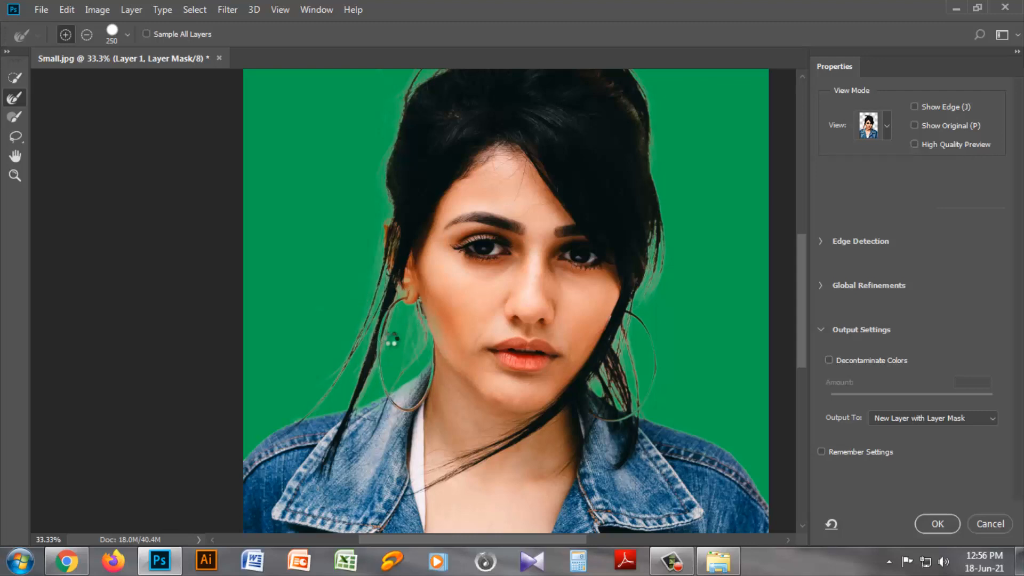
- Set the Edge Detection radius to 8 px with Smart Radius on
{"action": "scroll", "coordinate": [392, 339], "scroll_direction": "up", "scroll_amount": 5}
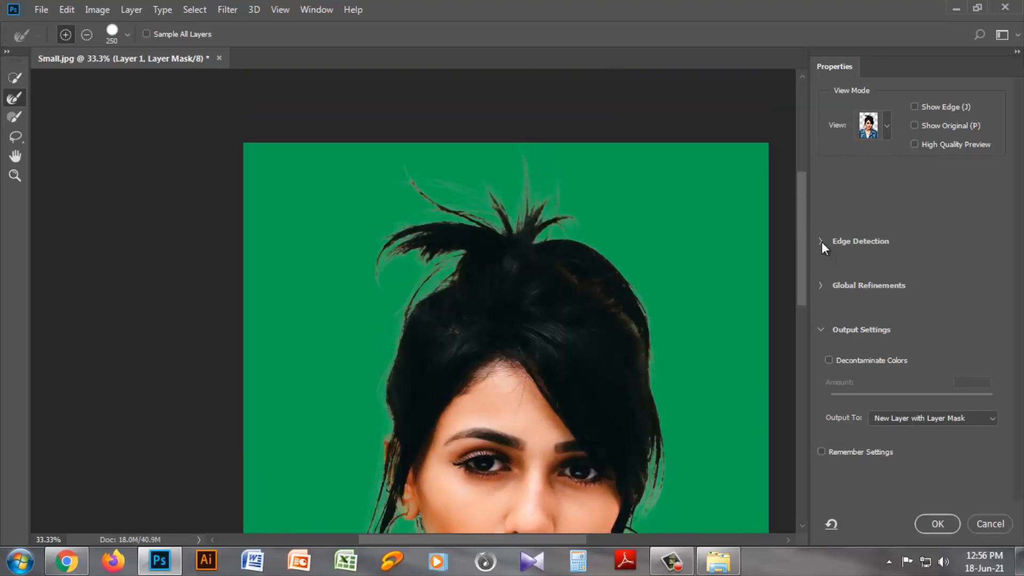
{"action": "left_click", "coordinate": [821, 241]}
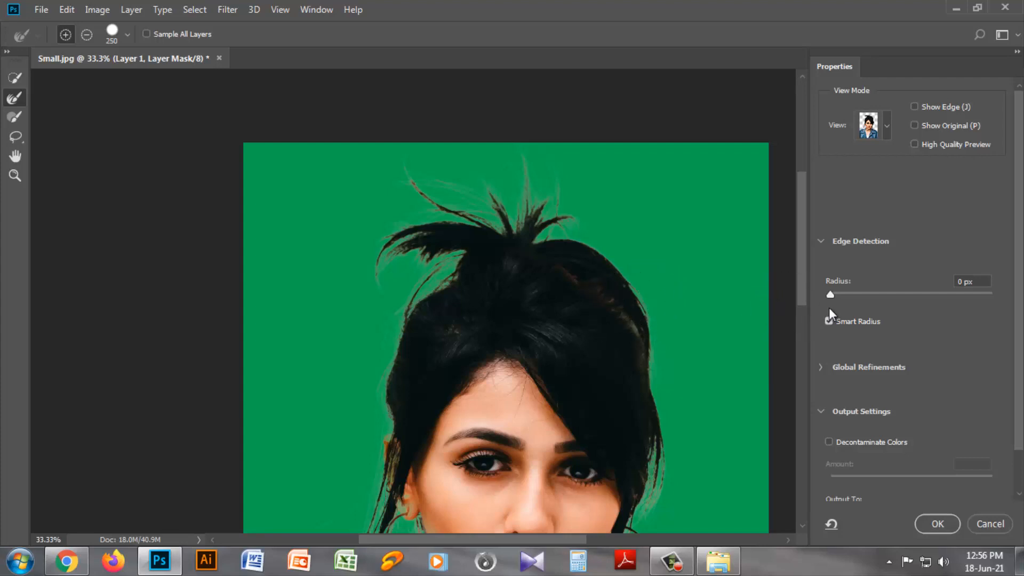
{"action": "left_click", "coordinate": [831, 295]}
- Set the global refinements to Smooth 1, Feather 1 px, Contrast 2% and Shift Edge -21%
{"action": "left_click", "coordinate": [821, 368]}
{"action": "left_click_drag", "start_coordinate": [1019, 330], "coordinate": [1021, 422]}
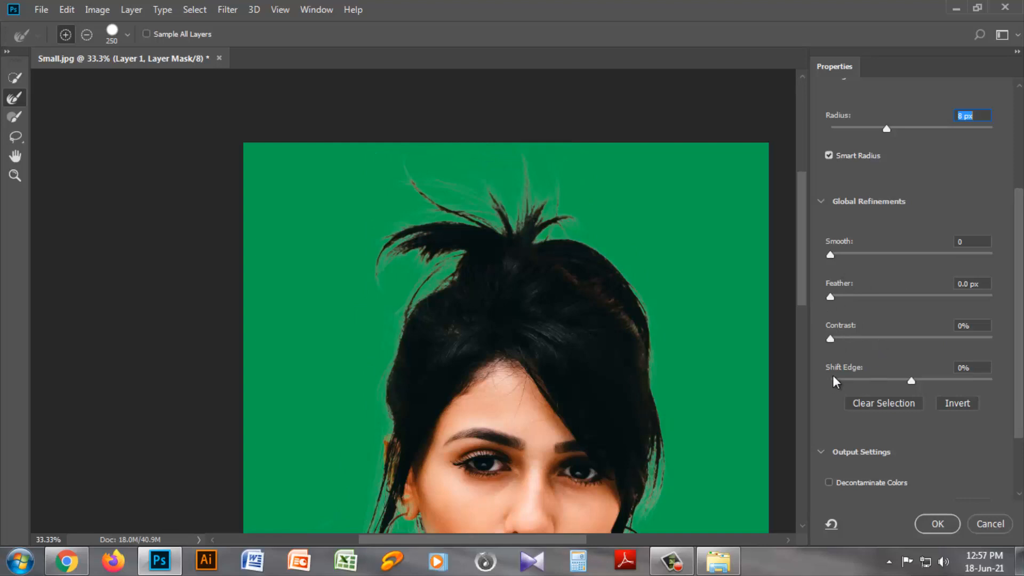
{"action": "left_click", "coordinate": [957, 242]}
{"action": "type", "text": "1"}
{"action": "type", "text": "2"}
{"action": "left_click", "coordinate": [911, 379]}
{"action": "left_click_drag", "start_coordinate": [905, 379], "coordinate": [900, 380]}
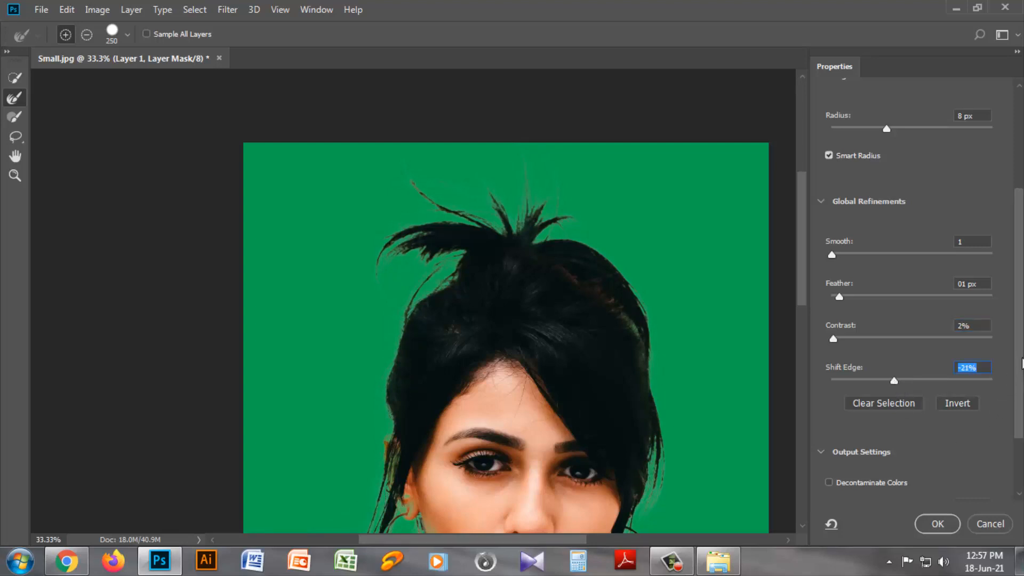
- Decontaminate the colors at 100% and output the refined cutout to a new layer with a layer mask
{"action": "left_click_drag", "start_coordinate": [1019, 373], "coordinate": [1016, 426]}
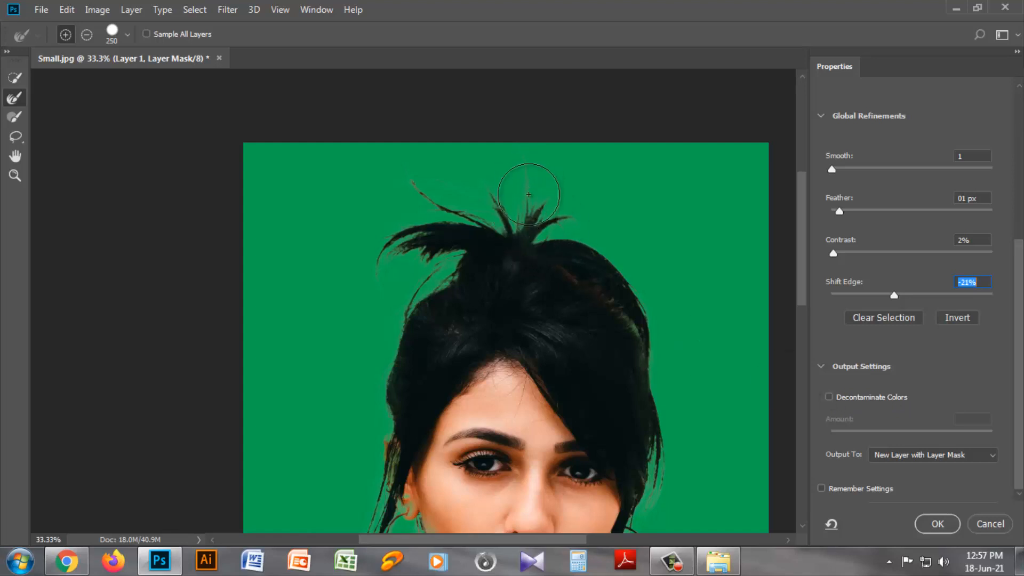
{"action": "left_click", "coordinate": [829, 396]}
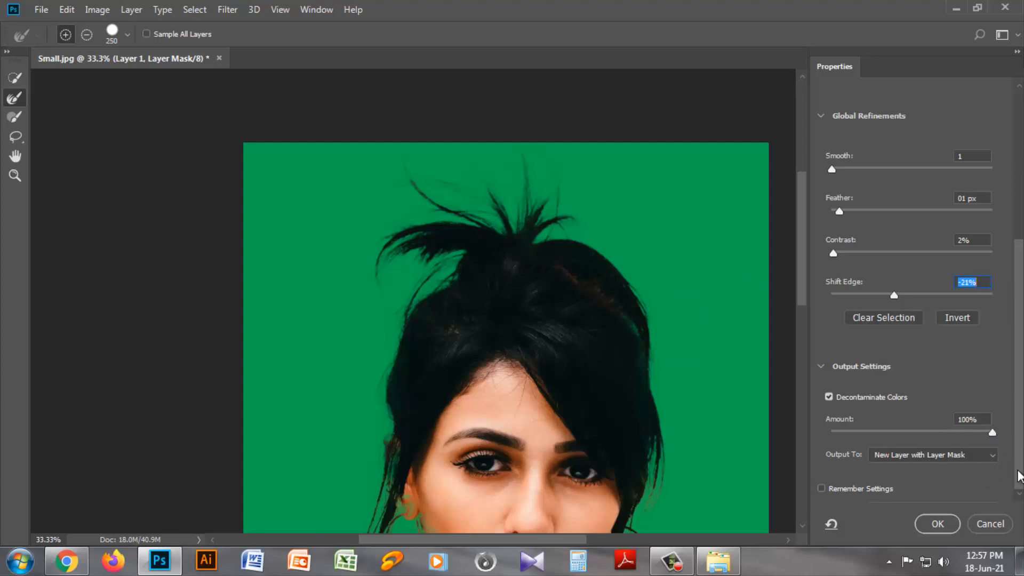
{"action": "left_click", "coordinate": [938, 523]}
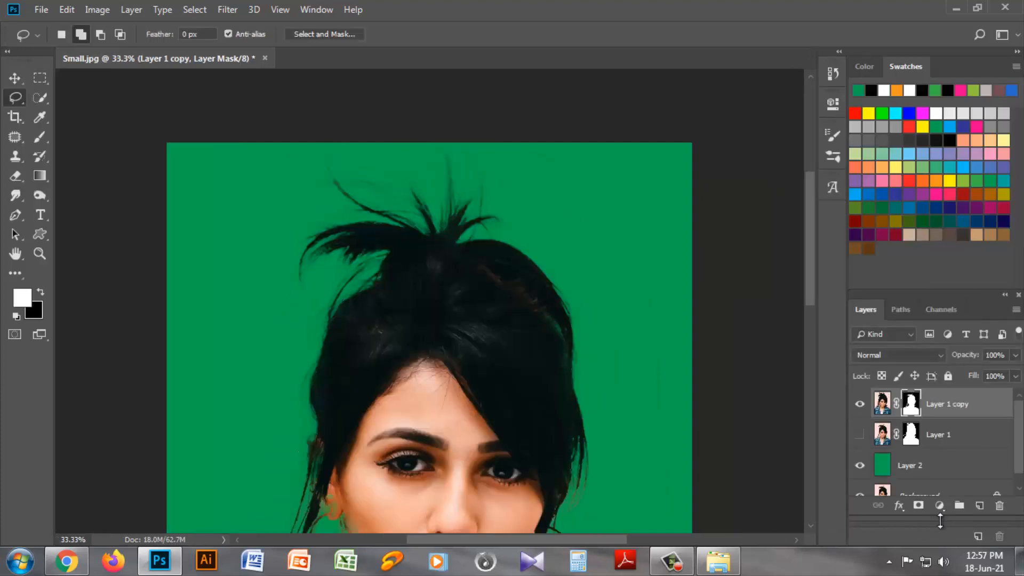
- Examine the cutout on Layer 1 copy up close and as a whole against the green background
{"action": "left_click_drag", "start_coordinate": [807, 270], "coordinate": [802, 327]}
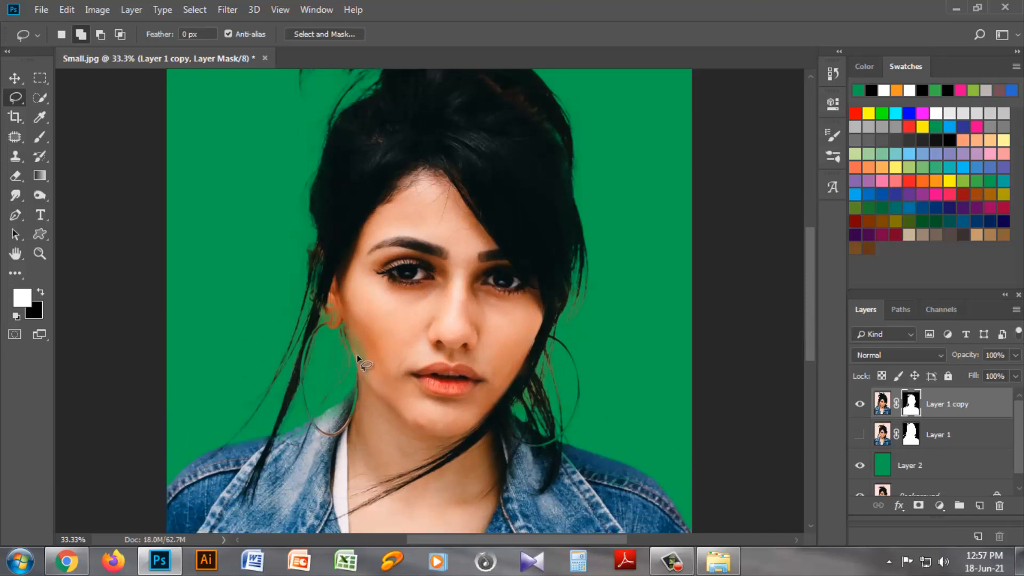
{"action": "key", "text": "ctrl+plus"}
{"action": "key", "text": "ctrl+plus"}
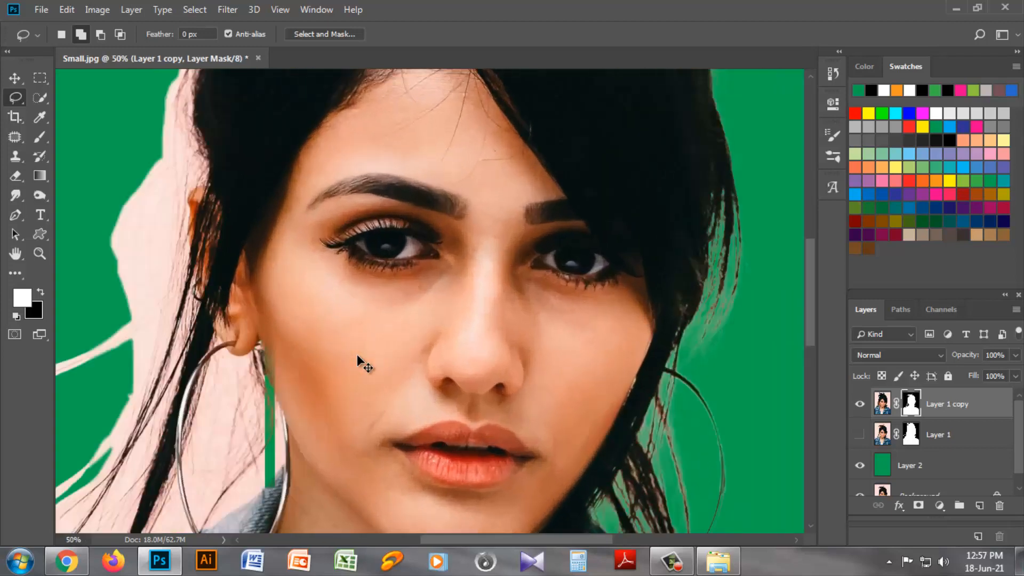
{"action": "key", "text": "ctrl+minus"}
{"action": "key", "text": "ctrl+minus"}
{"action": "key", "text": "ctrl+minus"}
{"action": "key", "text": "ctrl+minus"}
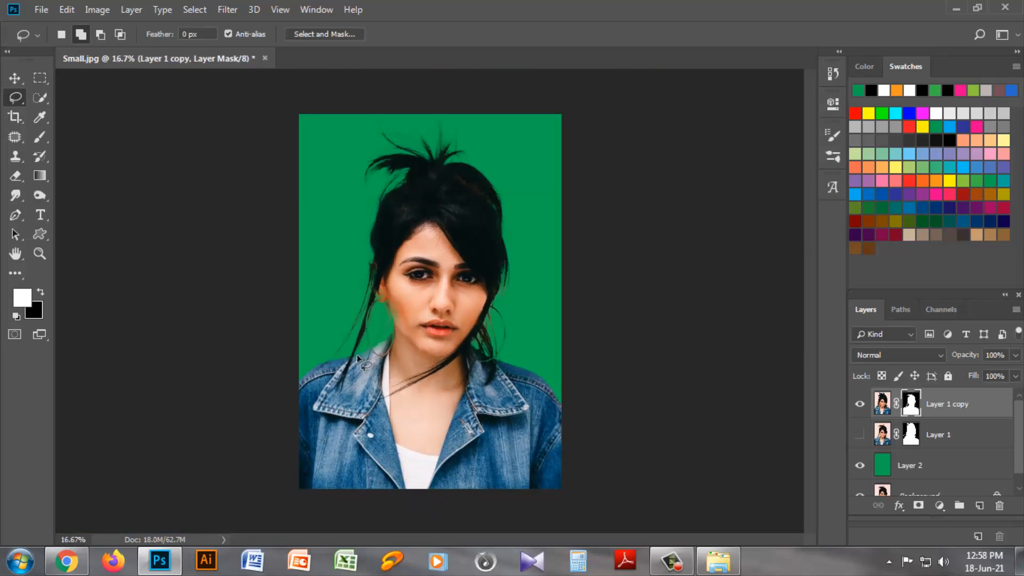
- Display Layer 1 copy's mask on its own and ready the Dodge tool with range Highlights and 50% exposure
{"action": "left_click", "coordinate": [909, 406], "text": "alt"}
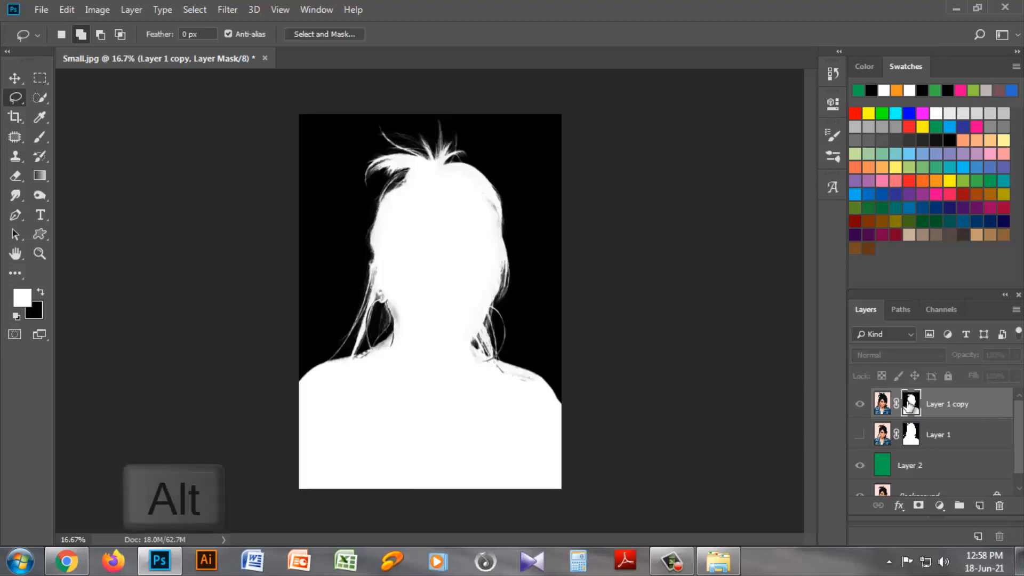
{"action": "scroll", "coordinate": [722, 441], "scroll_direction": "up", "scroll_amount": 2}
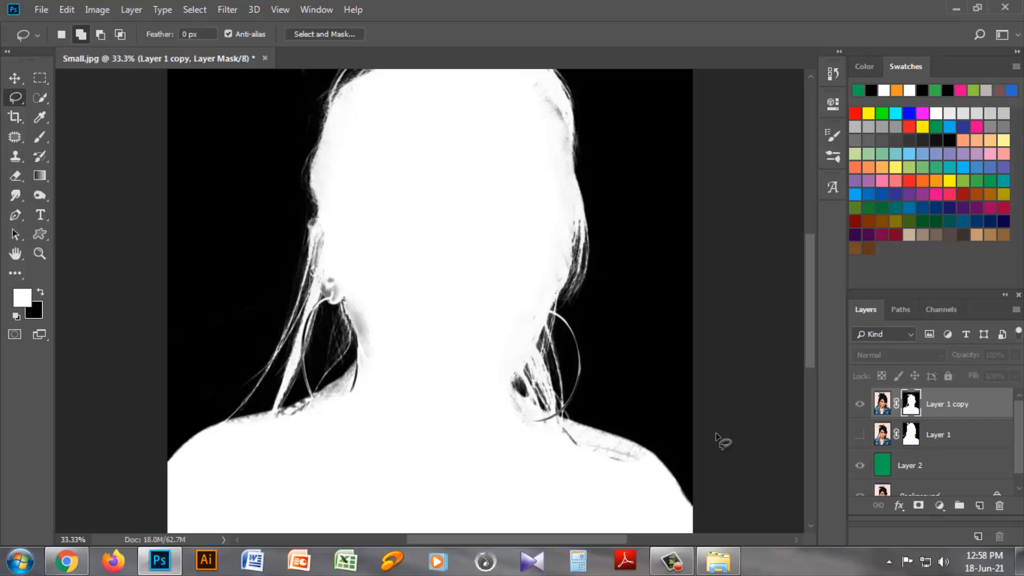
{"action": "scroll", "coordinate": [722, 441], "scroll_direction": "up", "scroll_amount": 2}
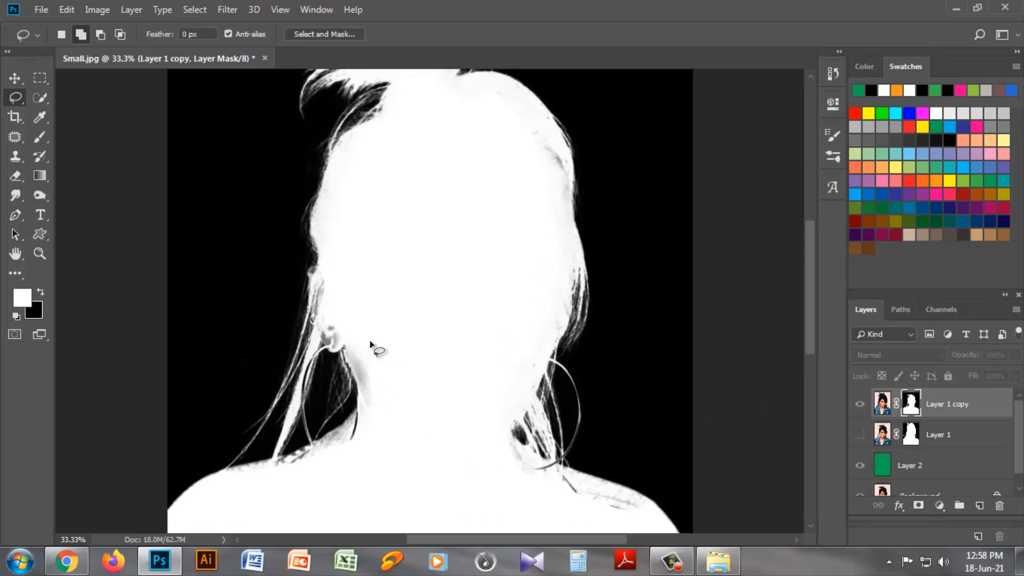
{"action": "left_click", "coordinate": [44, 196]}
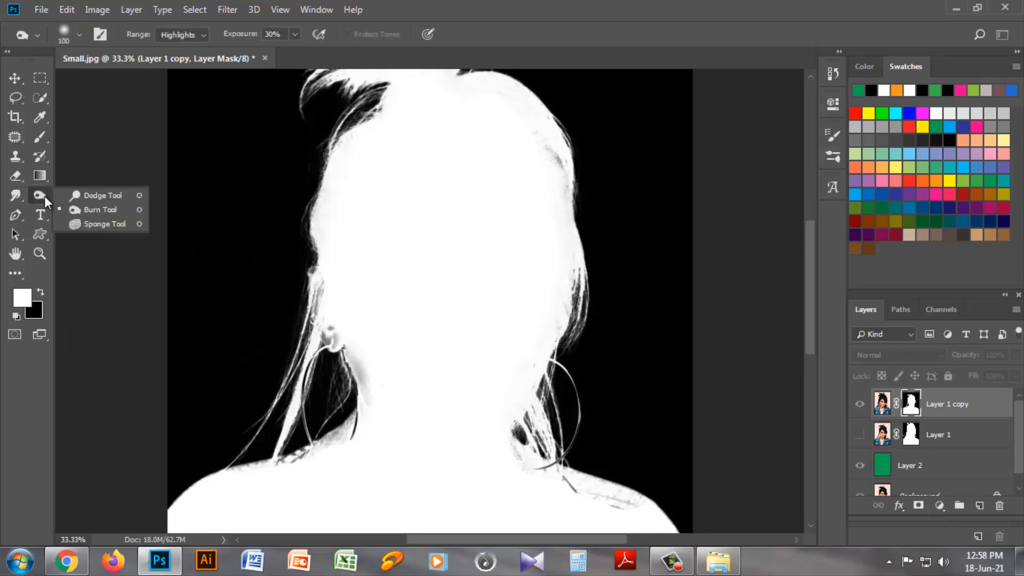
{"action": "left_click", "coordinate": [97, 194]}
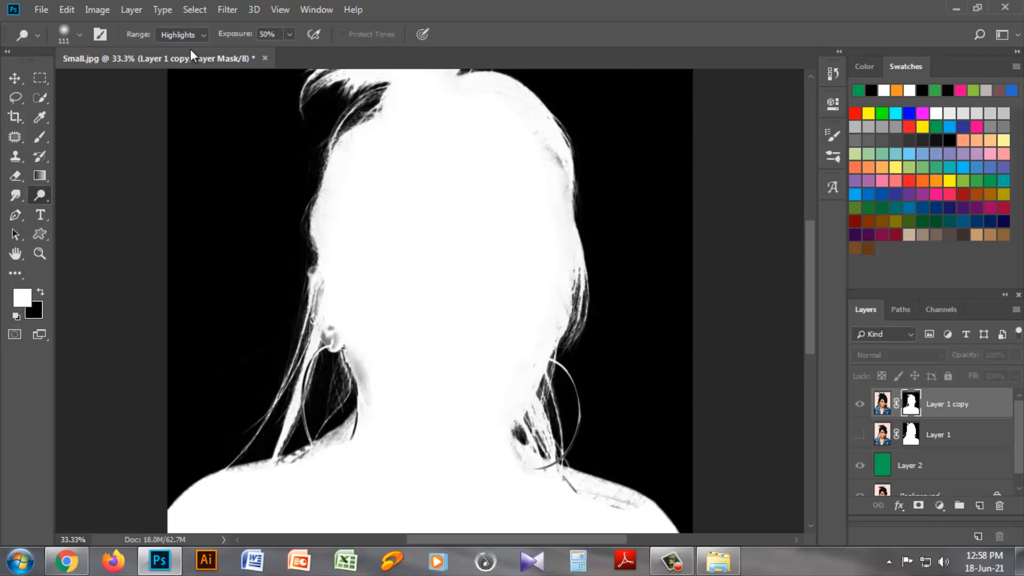
{"action": "left_click", "coordinate": [202, 33]}
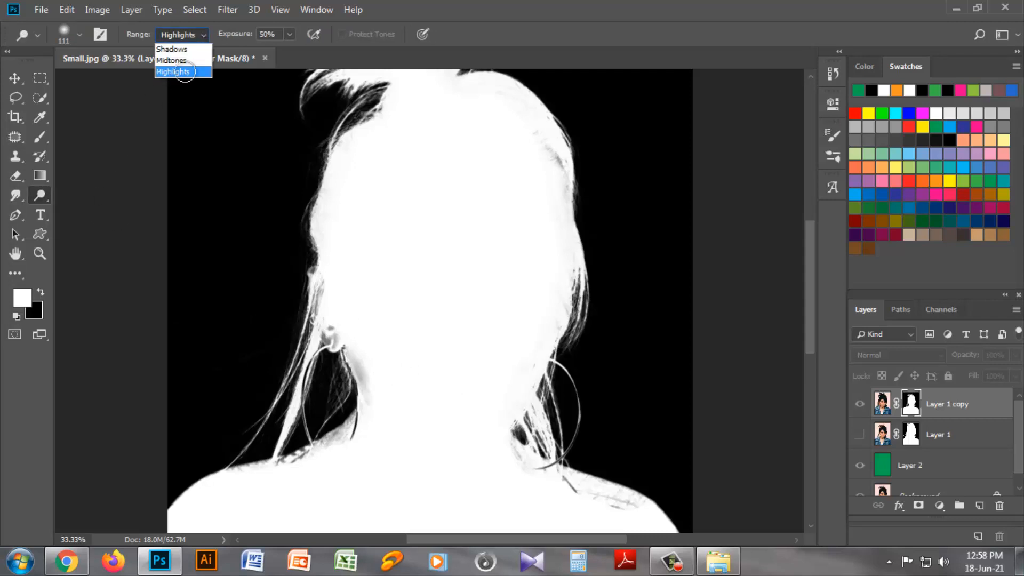
{"action": "left_click", "coordinate": [289, 36]}
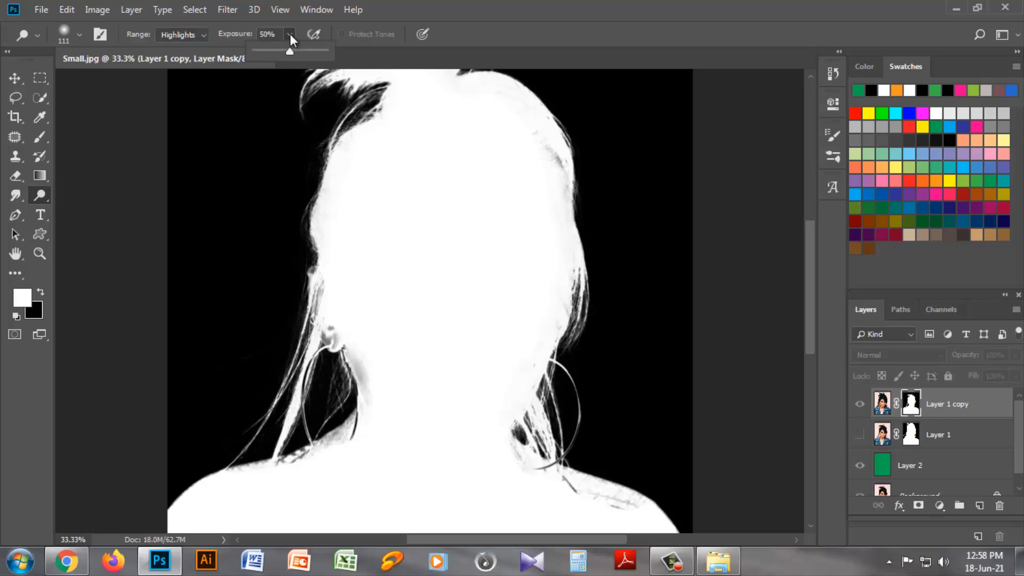
{"action": "left_click", "coordinate": [290, 35]}
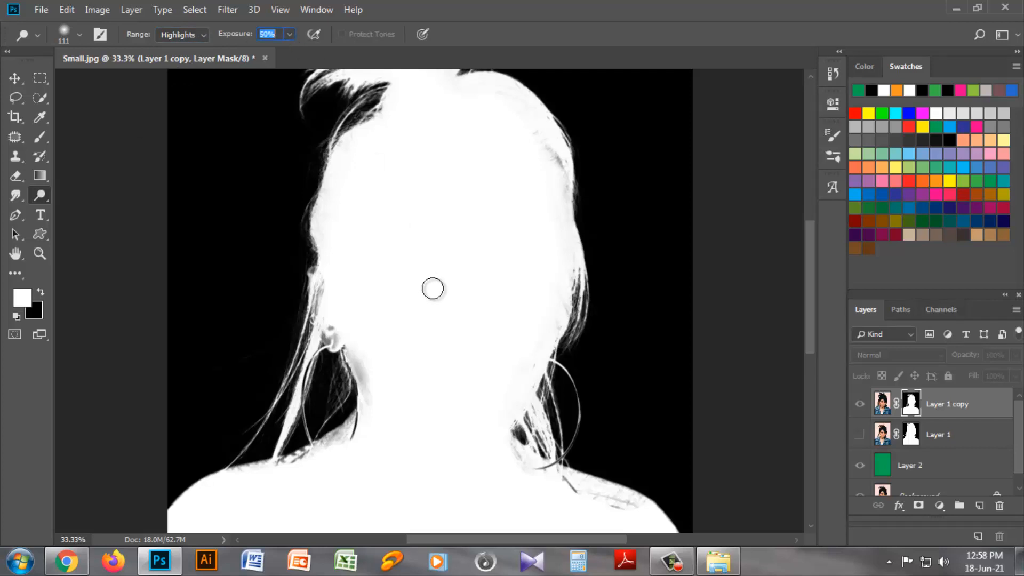
- Dodge the grey patches on the mask around the ear and neck on the photo's left side with a 175 px brush
{"action": "scroll", "coordinate": [437, 289], "scroll_direction": "down", "scroll_amount": 5}
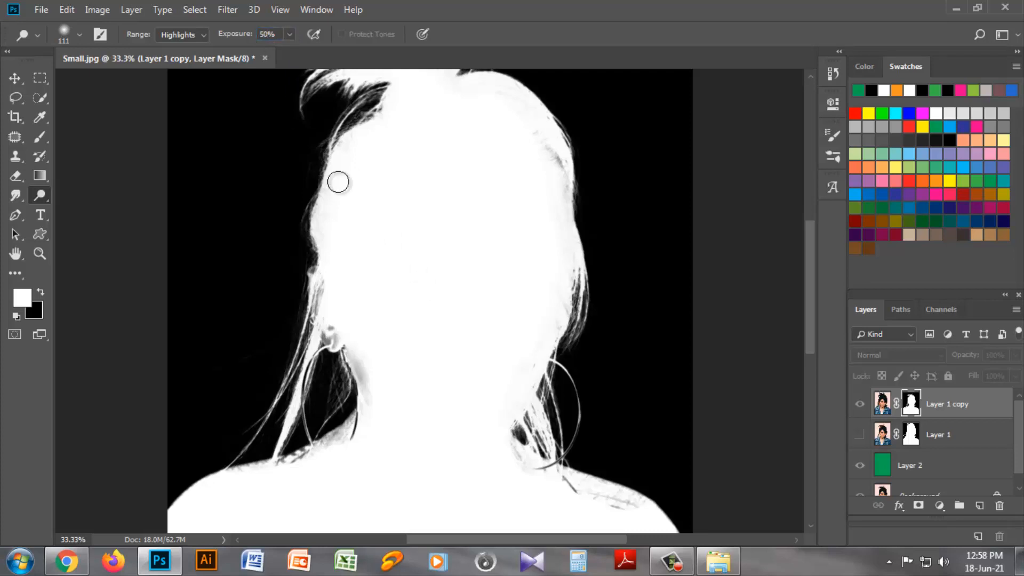
{"action": "key", "text": "bracketright"}
{"action": "key", "text": "bracketright"}
{"action": "key", "text": "bracketright"}
{"action": "key", "text": "bracketright"}
{"action": "key", "text": "bracketright"}
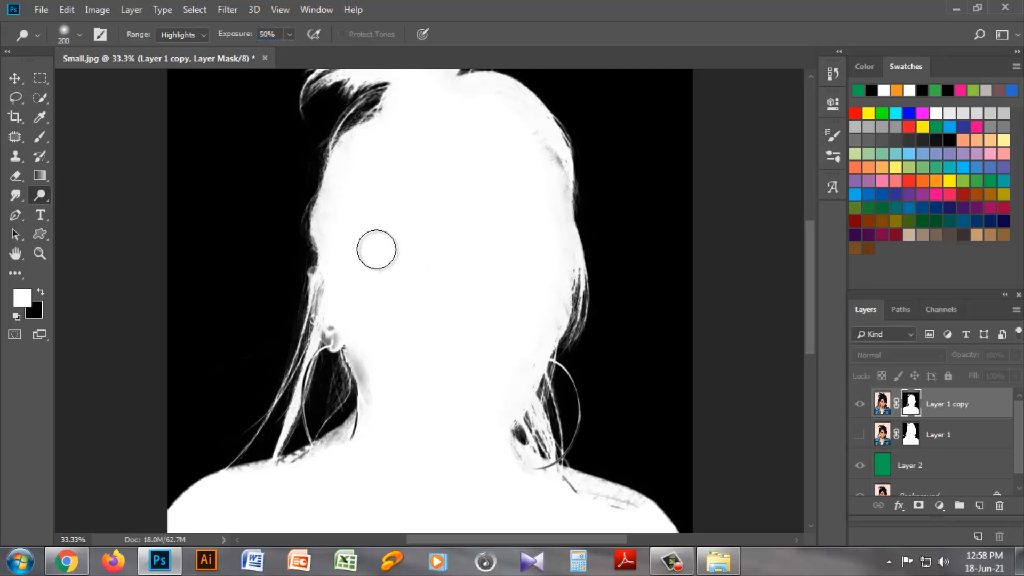
{"action": "scroll", "coordinate": [431, 283], "scroll_direction": "down", "scroll_amount": 2}
{"action": "scroll", "coordinate": [432, 283], "scroll_direction": "down", "scroll_amount": 1}
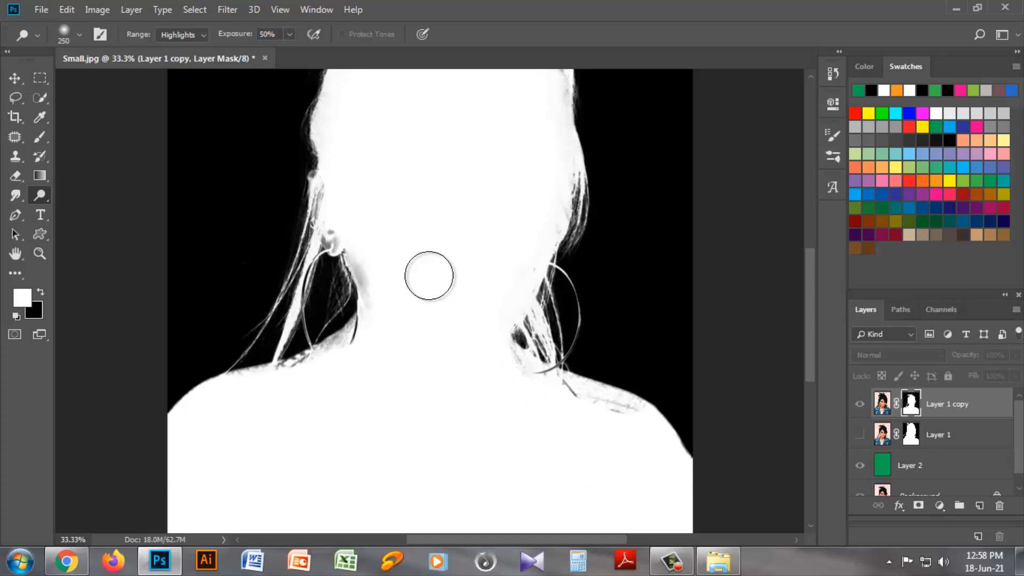
{"action": "key", "text": "bracketleft"}
{"action": "key", "text": "bracketleft"}
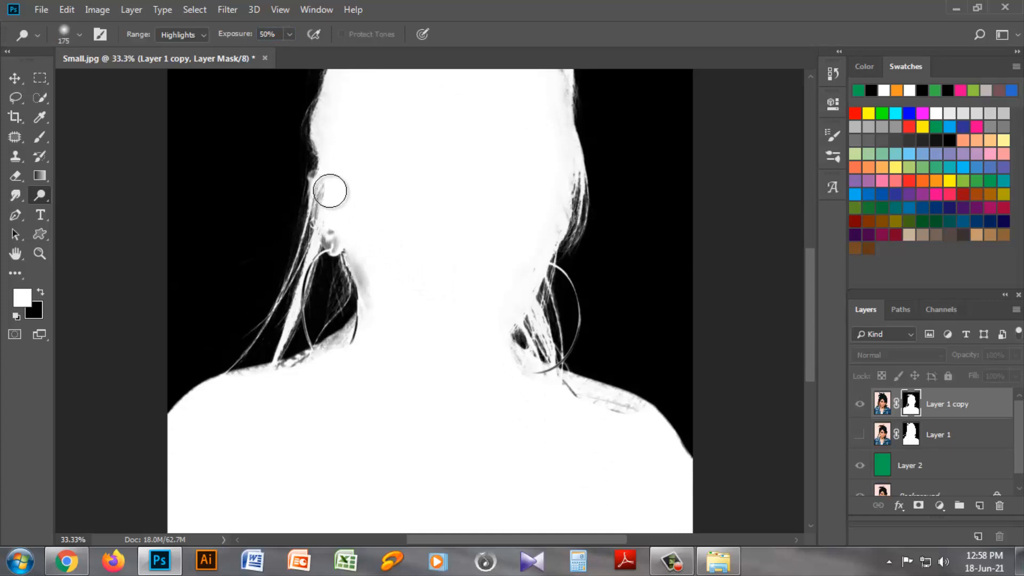
{"action": "mouse_move", "coordinate": [329, 191]}
{"action": "left_mouse_down"}
{"action": "mouse_move", "coordinate": [344, 243]}
{"action": "mouse_move", "coordinate": [331, 228]}
{"action": "mouse_move", "coordinate": [332, 251]}
{"action": "mouse_move", "coordinate": [346, 255]}
{"action": "mouse_move", "coordinate": [364, 304]}
{"action": "mouse_move", "coordinate": [358, 261]}
{"action": "left_mouse_up"}
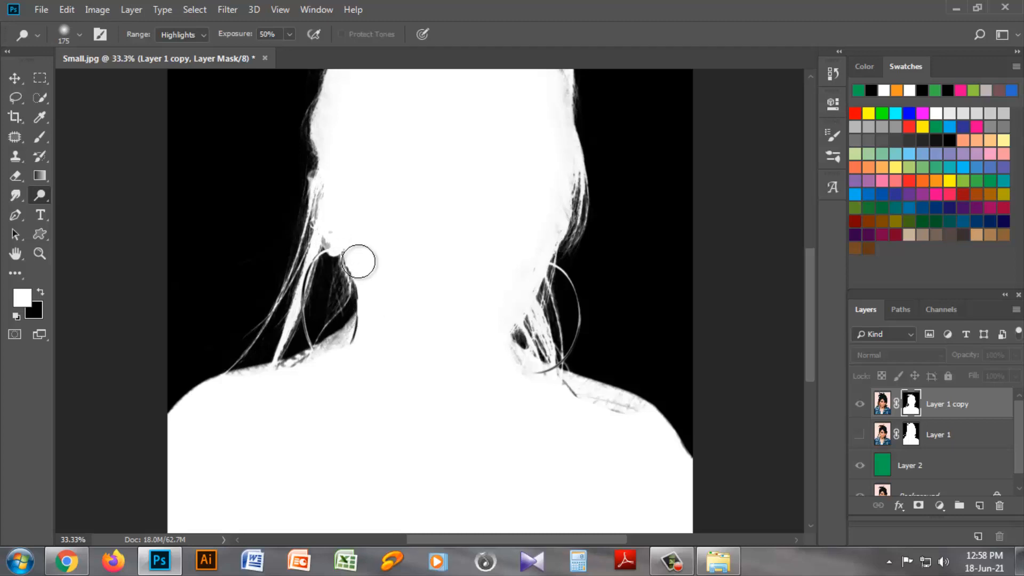
{"action": "left_click_drag", "start_coordinate": [356, 347], "coordinate": [356, 367]}
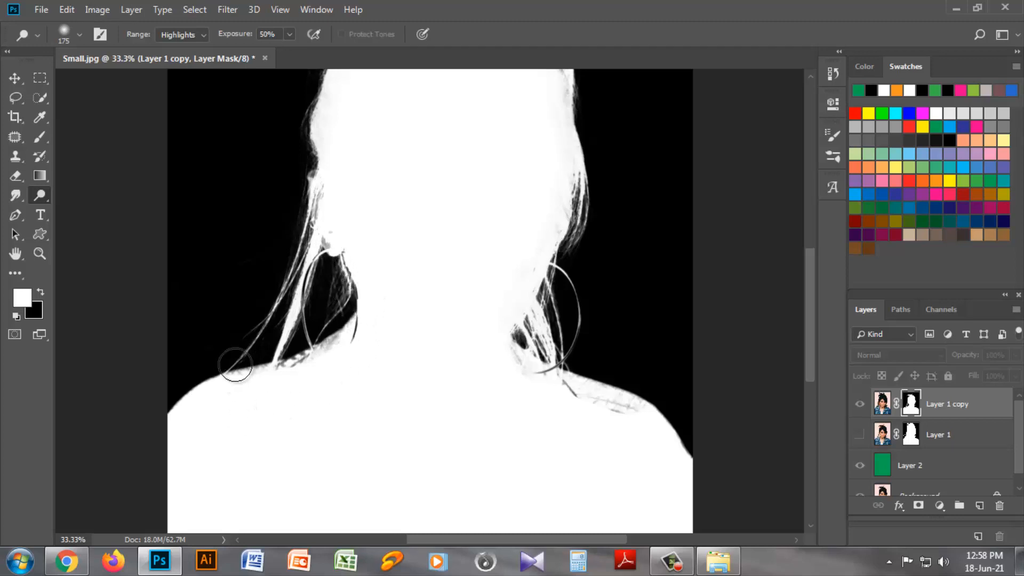
- Dodge the mask's grey areas along both shoulders and the loose strands beside the left-hand hoop earring
{"action": "left_click_drag", "start_coordinate": [283, 291], "coordinate": [191, 428]}
{"action": "left_click_drag", "start_coordinate": [329, 219], "coordinate": [295, 403]}
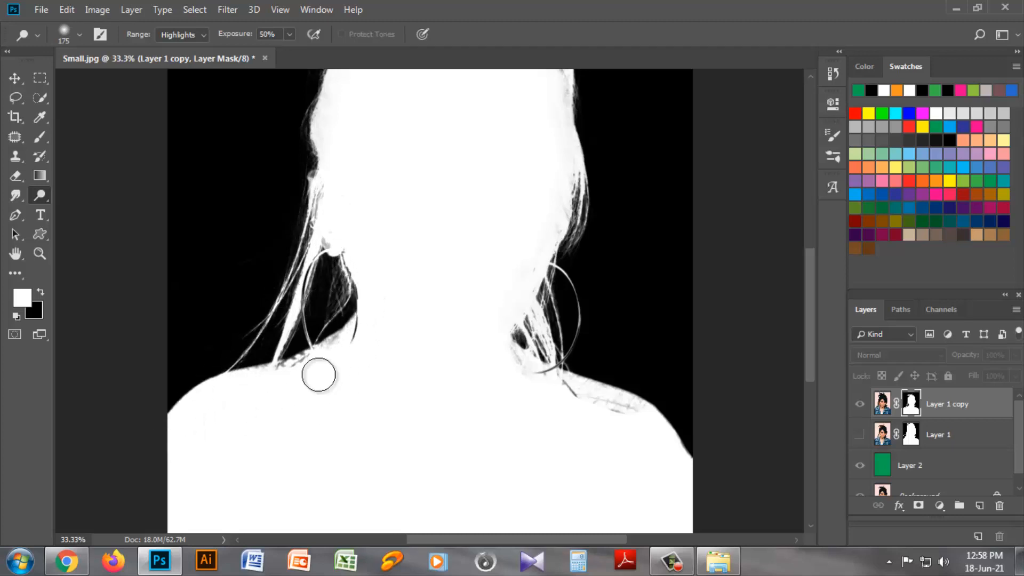
{"action": "mouse_move", "coordinate": [537, 365]}
{"action": "left_mouse_down"}
{"action": "mouse_move", "coordinate": [571, 405]}
{"action": "mouse_move", "coordinate": [587, 397]}
{"action": "left_mouse_up"}
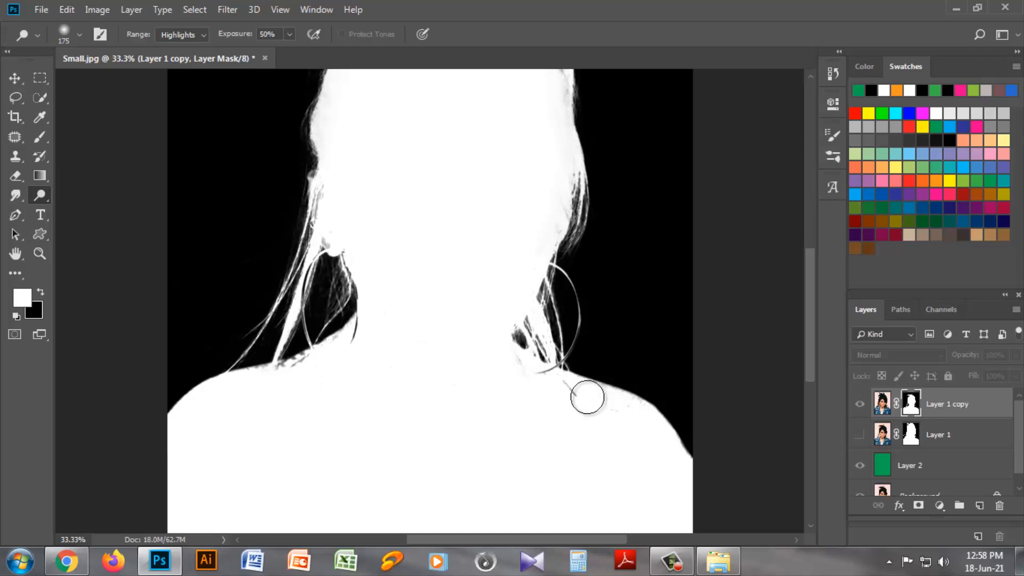
- Dodge the grey patch inside the right side of the crown on the mask
{"action": "scroll", "coordinate": [527, 439], "scroll_direction": "up", "scroll_amount": 1}
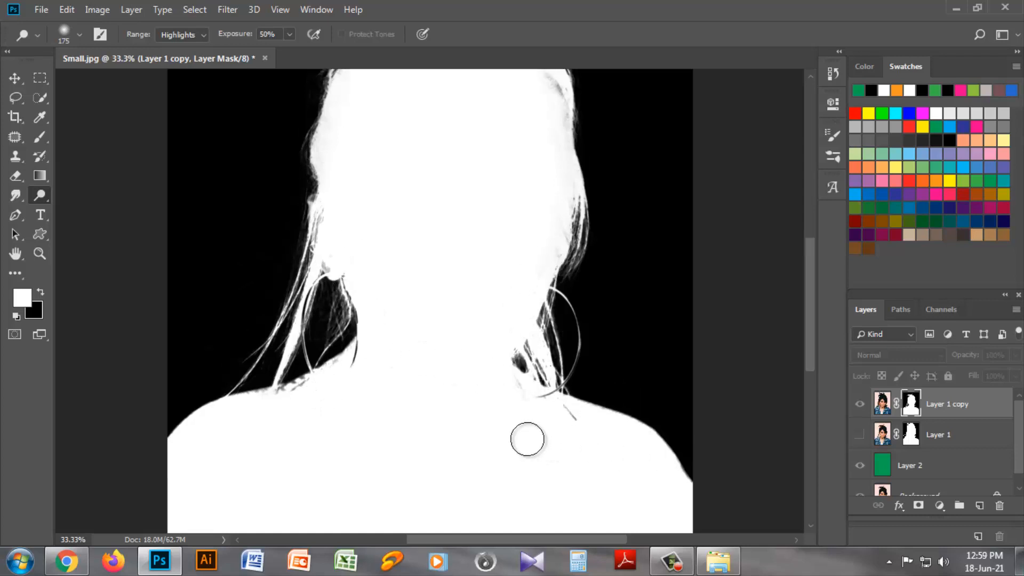
{"action": "scroll", "coordinate": [526, 439], "scroll_direction": "up", "scroll_amount": 4}
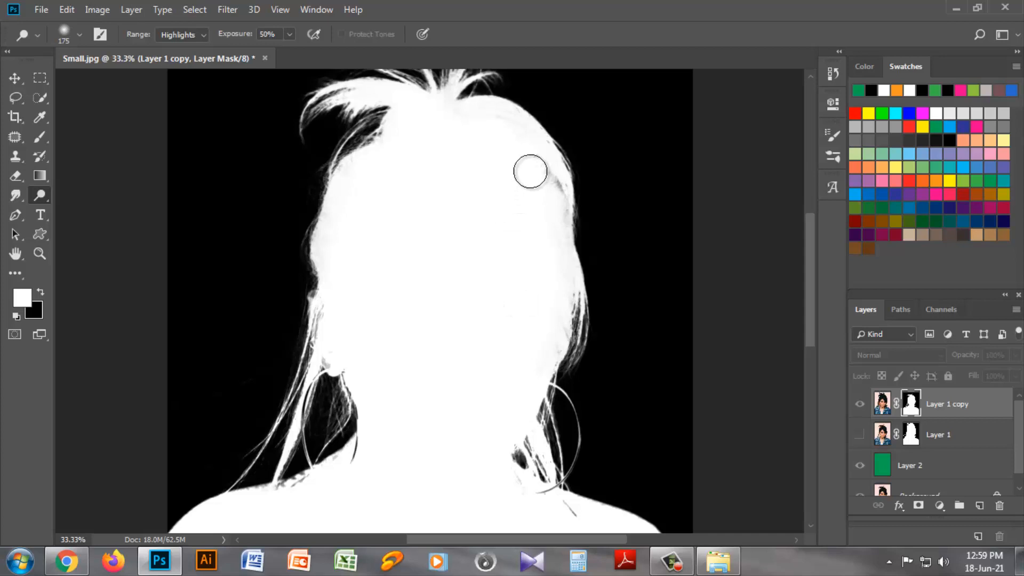
{"action": "mouse_move", "coordinate": [530, 171]}
{"action": "left_mouse_down"}
{"action": "mouse_move", "coordinate": [546, 165]}
{"action": "mouse_move", "coordinate": [551, 187]}
{"action": "left_mouse_up"}
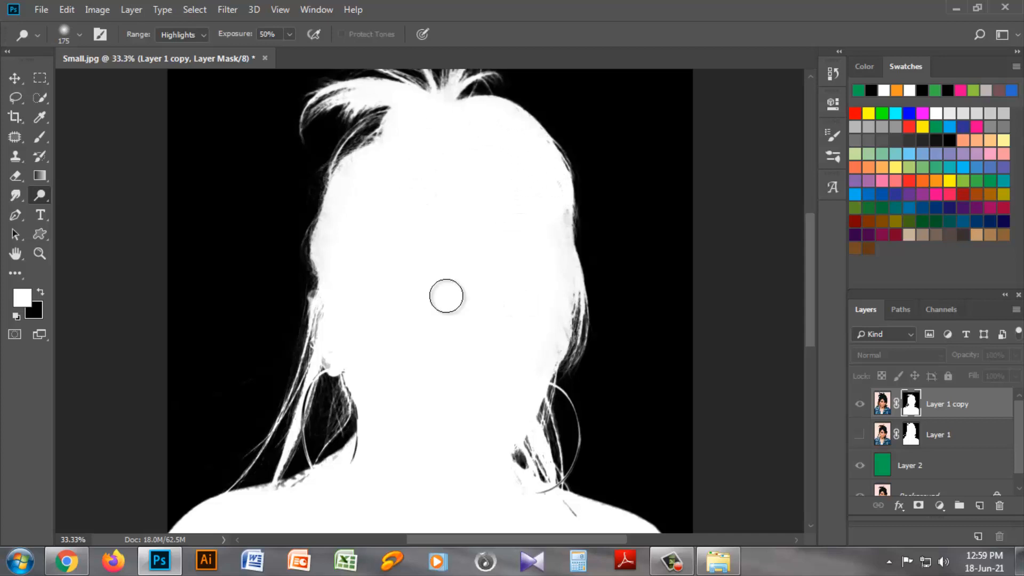
- Dodge the mask around the hair bun strands and across the crown down to the right side of the head
{"action": "scroll", "coordinate": [446, 295], "scroll_direction": "up", "scroll_amount": 2}
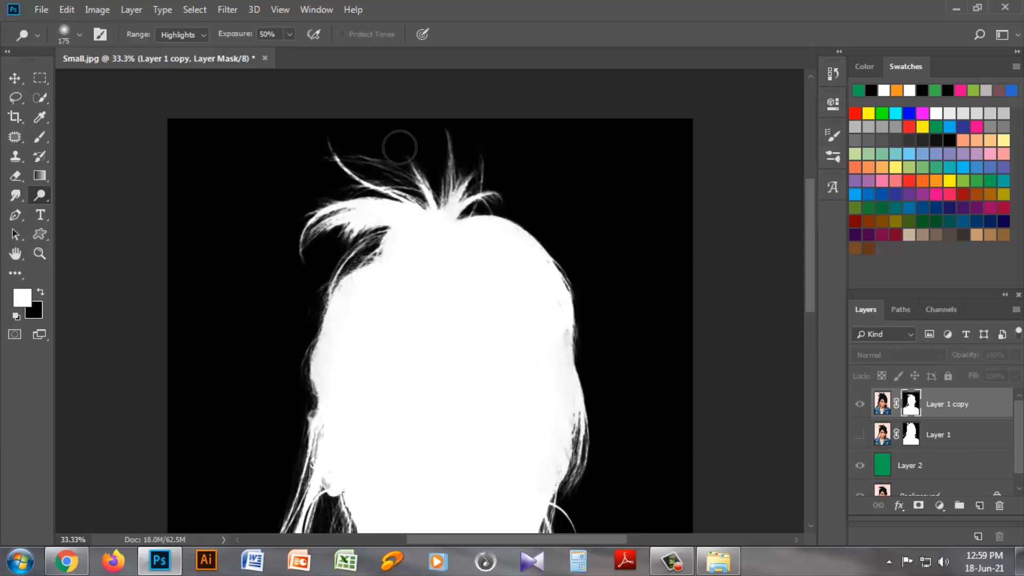
{"action": "mouse_move", "coordinate": [400, 147]}
{"action": "left_mouse_down"}
{"action": "mouse_move", "coordinate": [452, 147]}
{"action": "mouse_move", "coordinate": [479, 186]}
{"action": "mouse_move", "coordinate": [511, 199]}
{"action": "mouse_move", "coordinate": [498, 214]}
{"action": "mouse_move", "coordinate": [487, 166]}
{"action": "mouse_move", "coordinate": [459, 217]}
{"action": "left_mouse_up"}
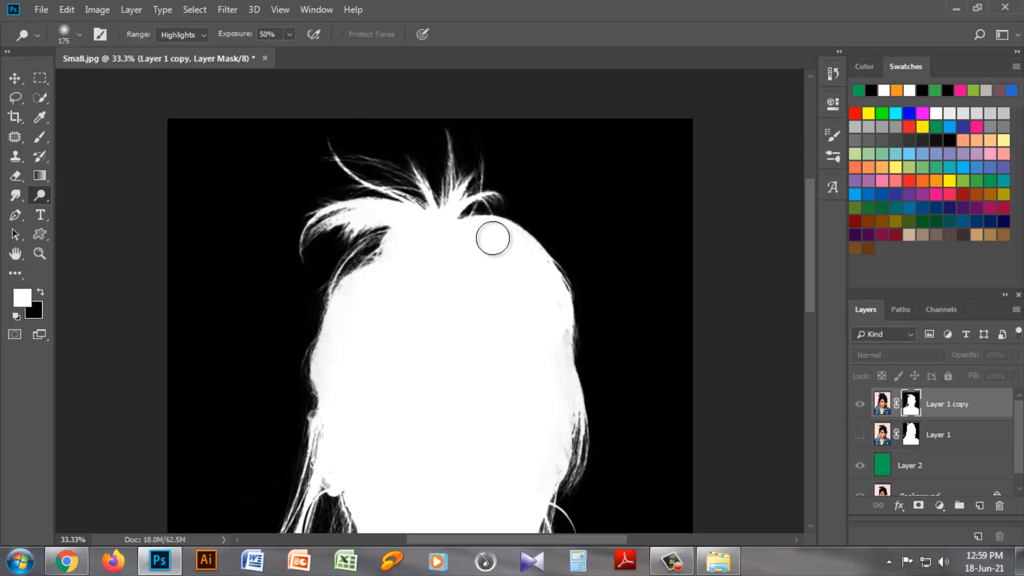
{"action": "mouse_move", "coordinate": [392, 233]}
{"action": "left_mouse_down"}
{"action": "mouse_move", "coordinate": [302, 265]}
{"action": "mouse_move", "coordinate": [400, 254]}
{"action": "mouse_move", "coordinate": [369, 283]}
{"action": "mouse_move", "coordinate": [564, 395]}
{"action": "mouse_move", "coordinate": [563, 364]}
{"action": "mouse_move", "coordinate": [575, 361]}
{"action": "mouse_move", "coordinate": [535, 237]}
{"action": "mouse_move", "coordinate": [565, 399]}
{"action": "mouse_move", "coordinate": [560, 374]}
{"action": "left_mouse_up"}
- Examine Layer 1 copy's mask from the hair bun to the shoulders for leftover grey areas, comparing it with the colour cutout
{"action": "scroll", "coordinate": [575, 366], "scroll_direction": "down", "scroll_amount": 2}
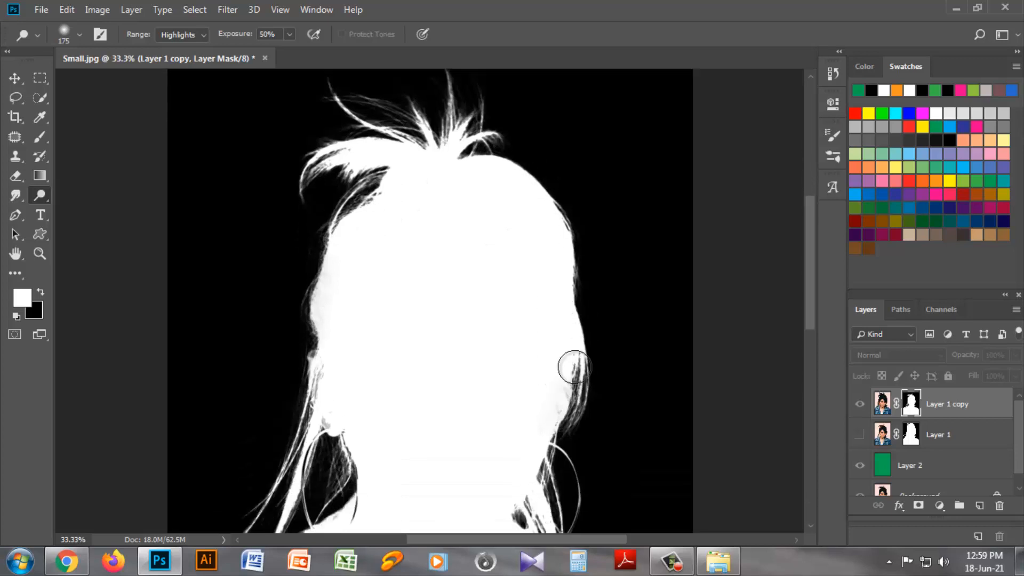
{"action": "scroll", "coordinate": [464, 338], "scroll_direction": "down", "scroll_amount": 4}
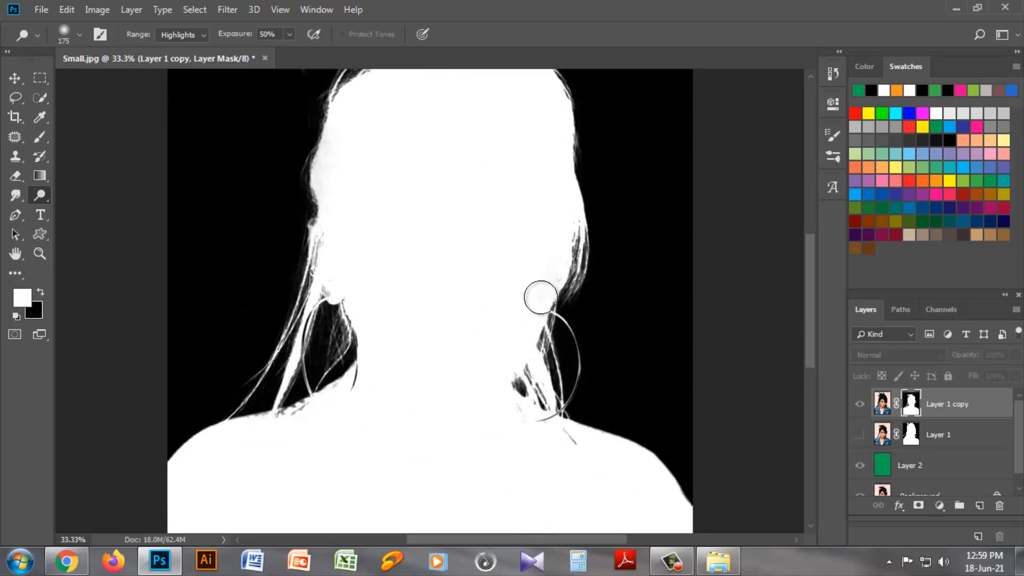
{"action": "scroll", "coordinate": [598, 441], "scroll_direction": "down", "scroll_amount": 2}
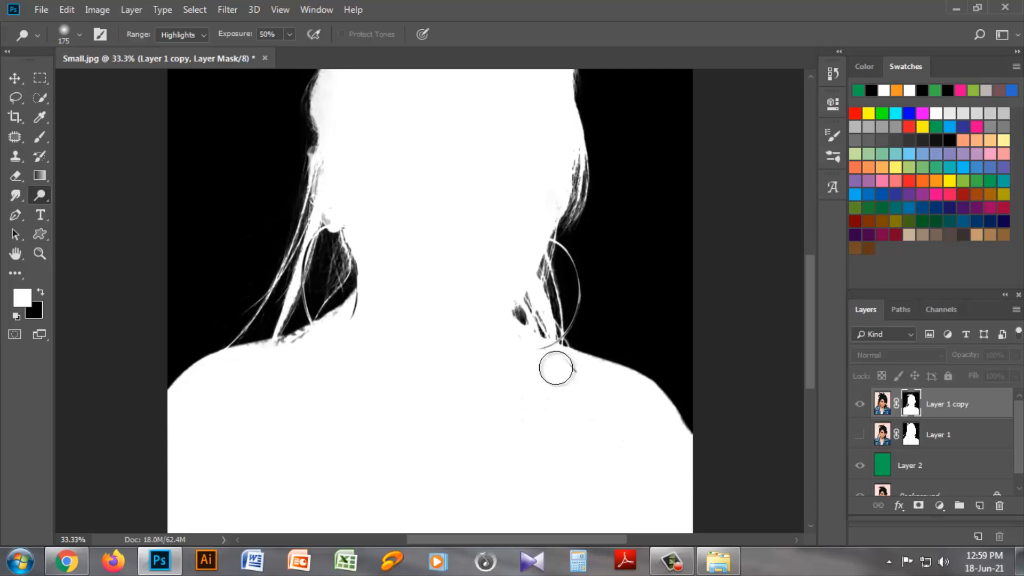
{"action": "scroll", "coordinate": [416, 347], "scroll_direction": "down", "scroll_amount": 2}
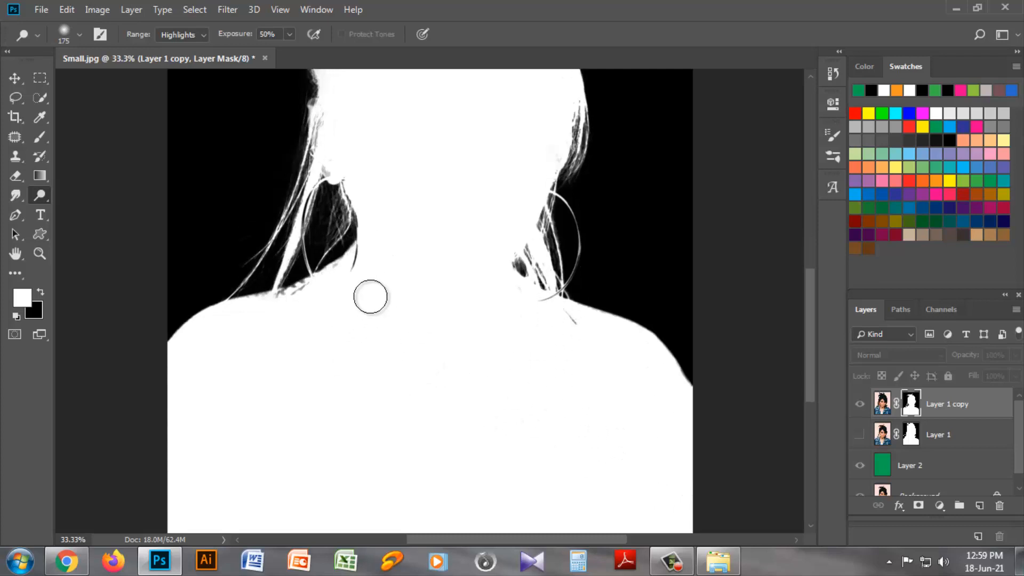
{"action": "scroll", "coordinate": [352, 315], "scroll_direction": "down", "scroll_amount": 3}
{"action": "scroll", "coordinate": [352, 316], "scroll_direction": "up", "scroll_amount": 2}
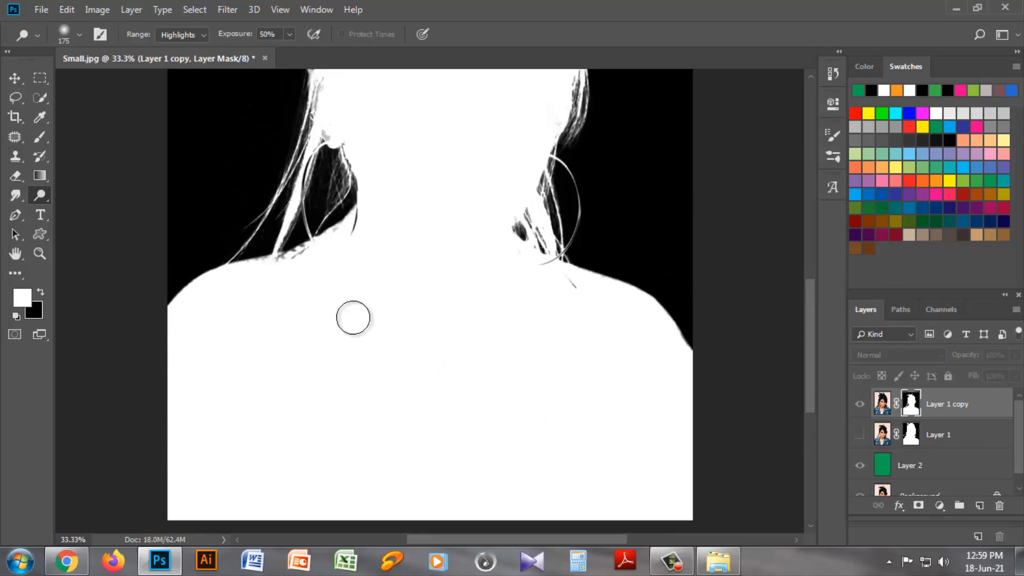
{"action": "scroll", "coordinate": [352, 318], "scroll_direction": "up", "scroll_amount": 4}
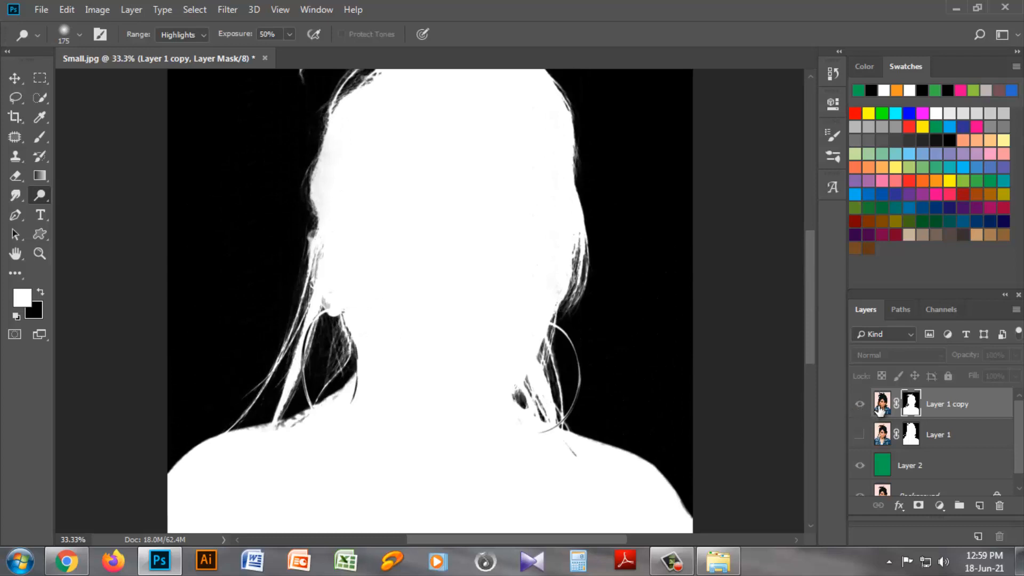
{"action": "left_click", "coordinate": [880, 408]}
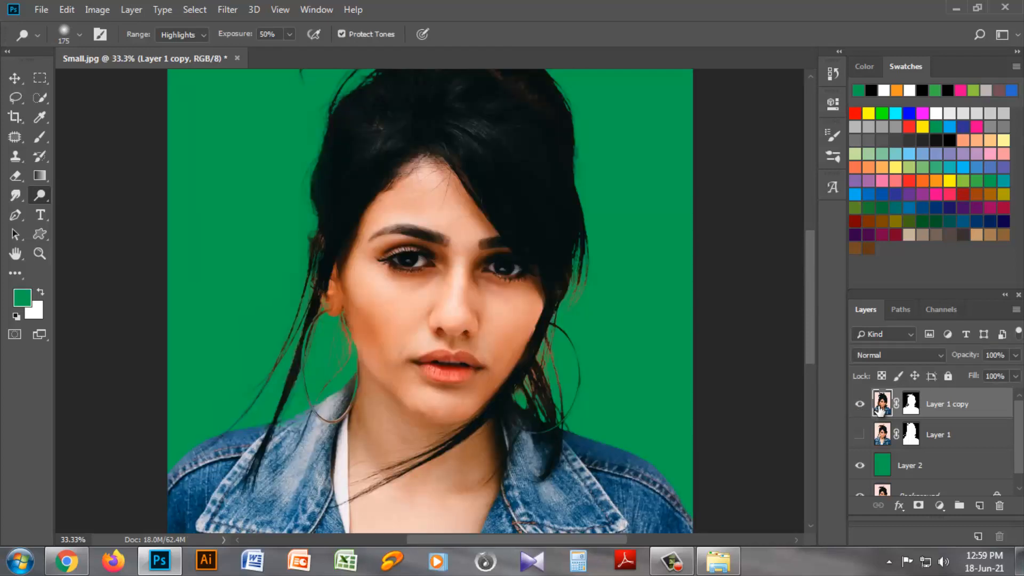
{"action": "left_click", "coordinate": [910, 406], "text": "alt"}
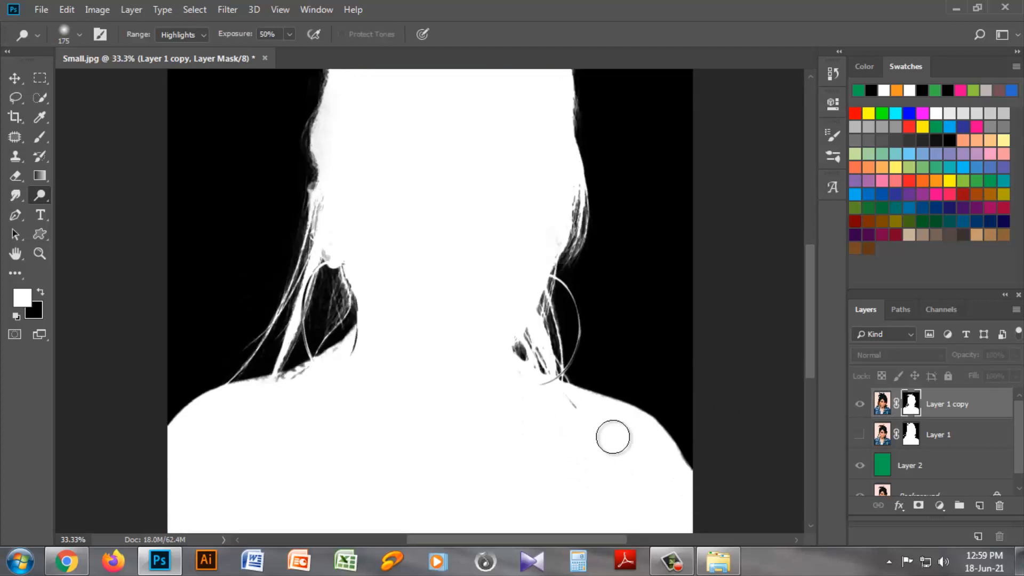
{"action": "scroll", "coordinate": [613, 437], "scroll_direction": "up", "scroll_amount": 10}
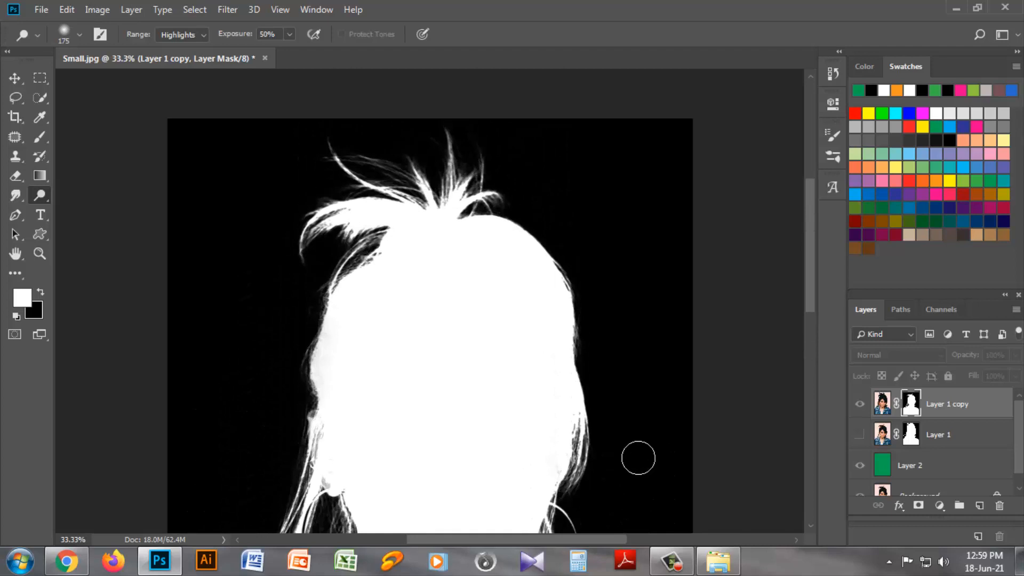
{"action": "scroll", "coordinate": [638, 458], "scroll_direction": "down", "scroll_amount": 5}
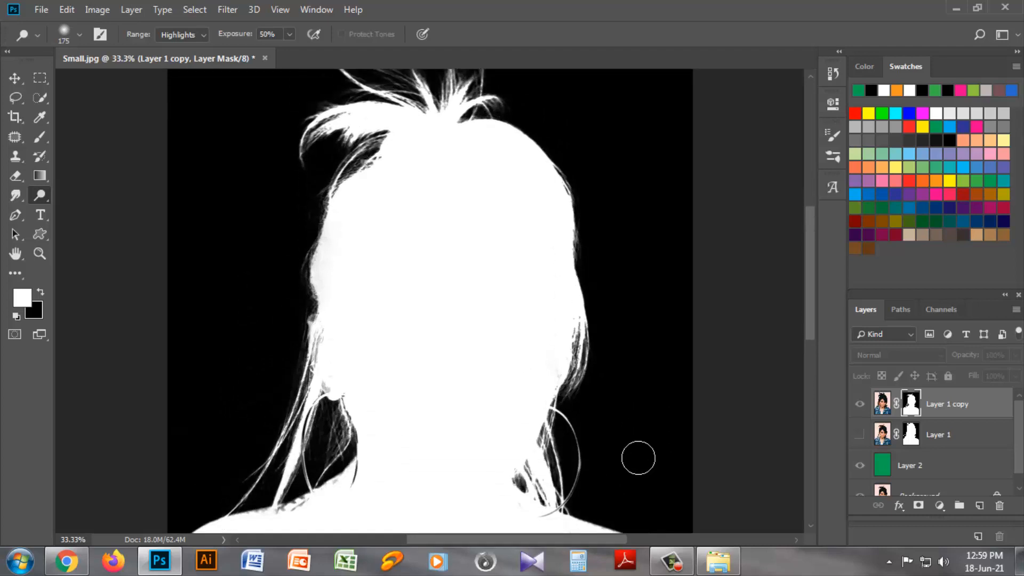
{"action": "scroll", "coordinate": [638, 458], "scroll_direction": "down", "scroll_amount": 1}
{"action": "scroll", "coordinate": [638, 458], "scroll_direction": "up", "scroll_amount": 2}
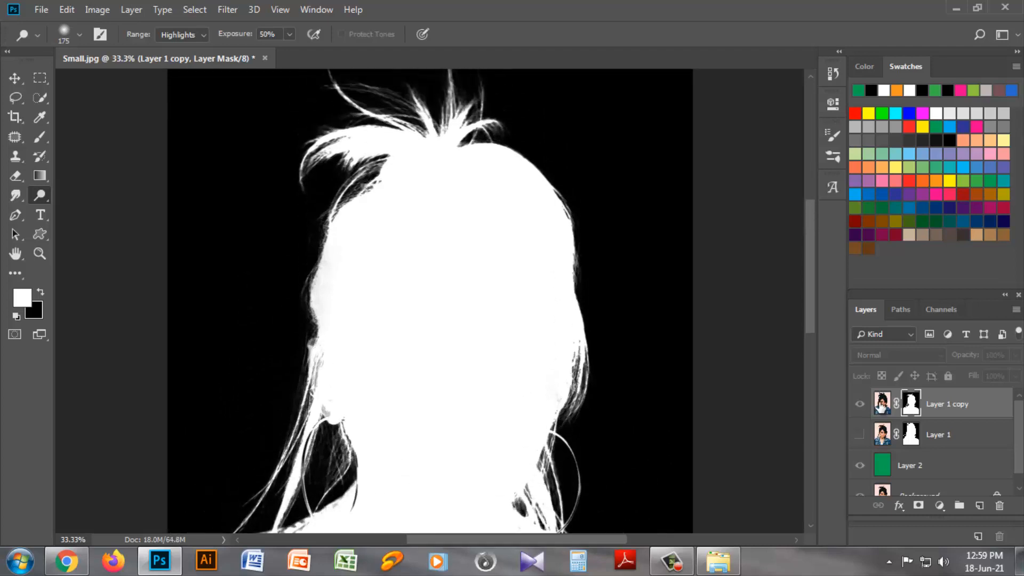
- Darken the image of Layer 1 copy with Levels, setting the black input level to 25
{"action": "left_click", "coordinate": [882, 404]}
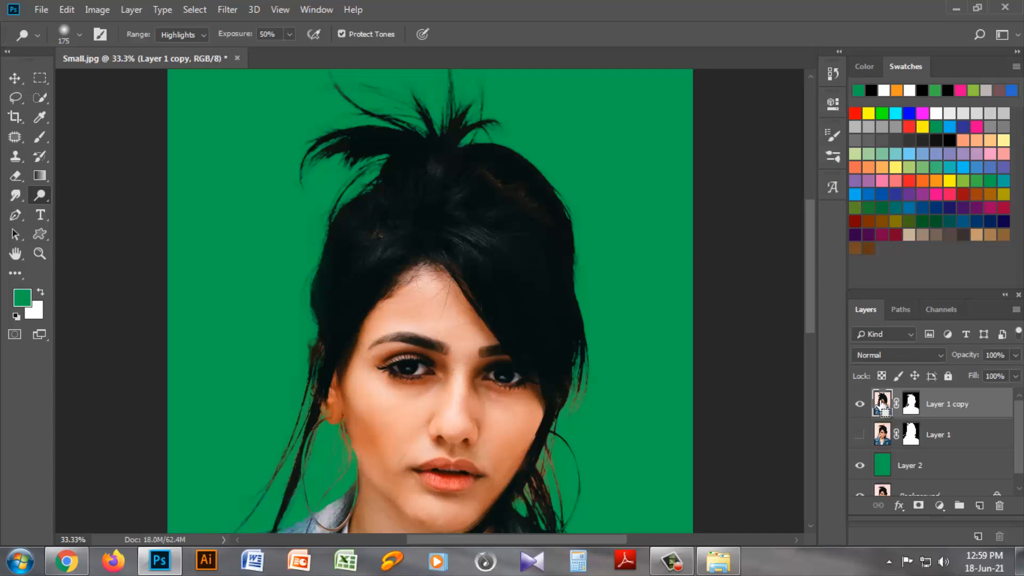
{"action": "key", "text": "ctrl+l"}
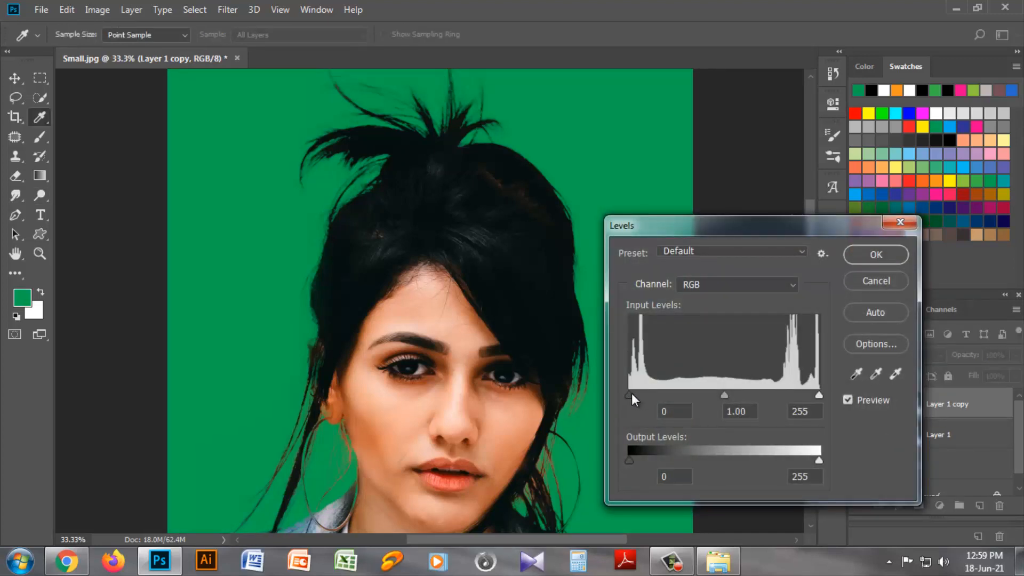
{"action": "left_click_drag", "start_coordinate": [631, 392], "coordinate": [647, 392]}
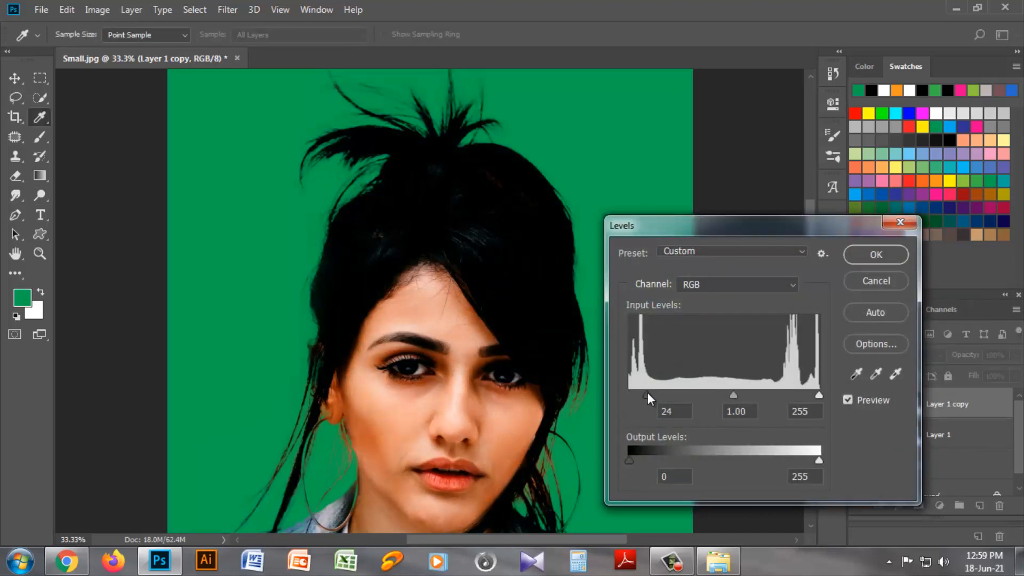
{"action": "left_click", "coordinate": [864, 254]}
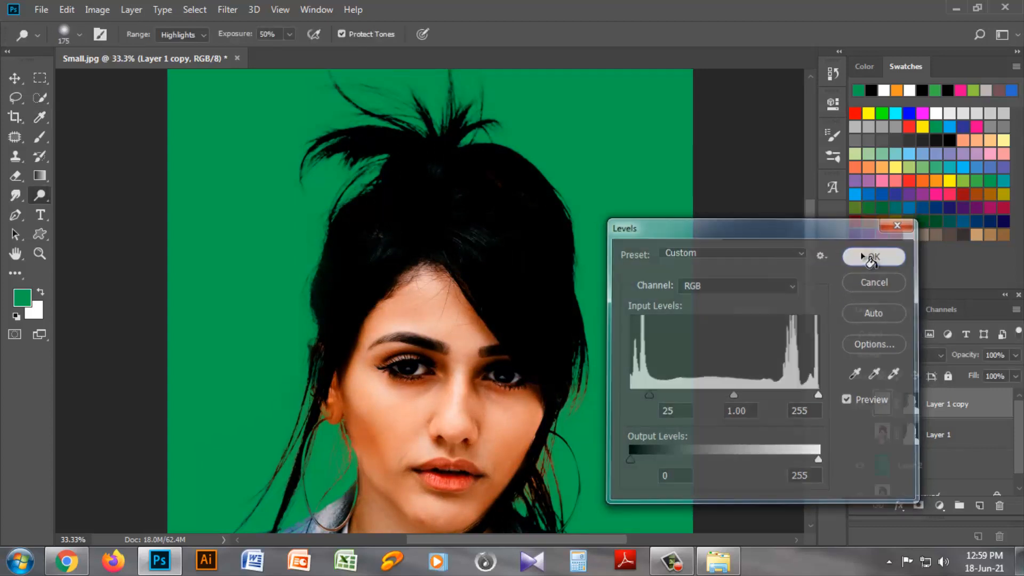
{"action": "scroll", "coordinate": [753, 434], "scroll_direction": "down", "scroll_amount": 5}
{"action": "scroll", "coordinate": [753, 434], "scroll_direction": "up", "scroll_amount": 5}
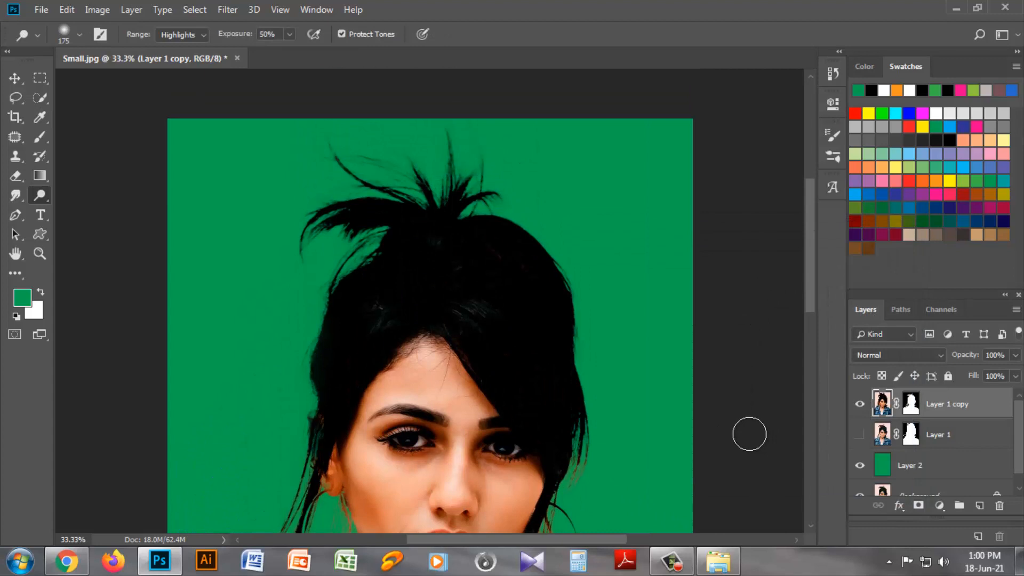
- Duplicate Layer 1 copy together with its mask to strengthen the fine hair strands
{"action": "key", "text": "ctrl+minus"}
{"action": "key", "text": "ctrl+minus"}
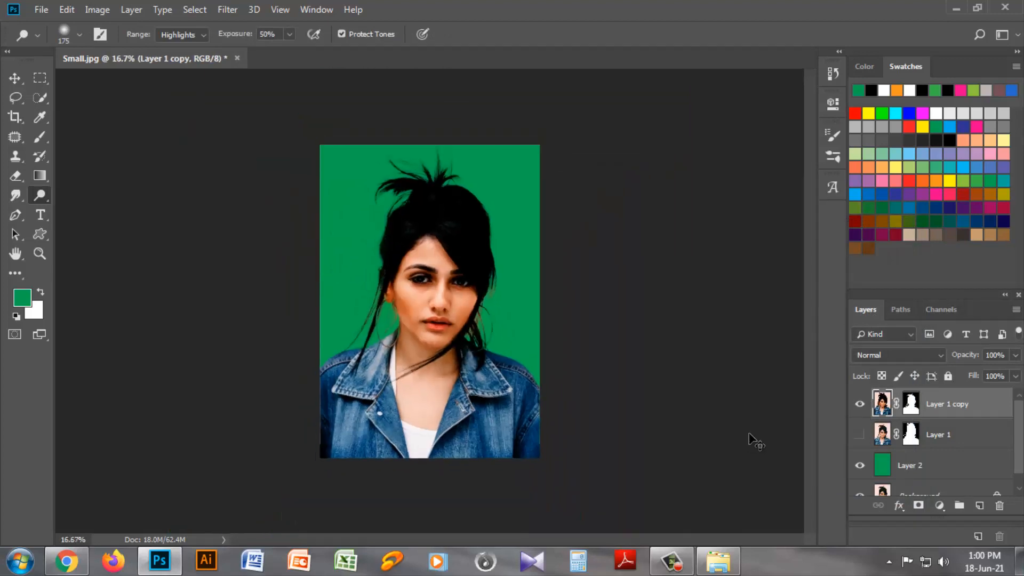
{"action": "key", "text": "ctrl+minus"}
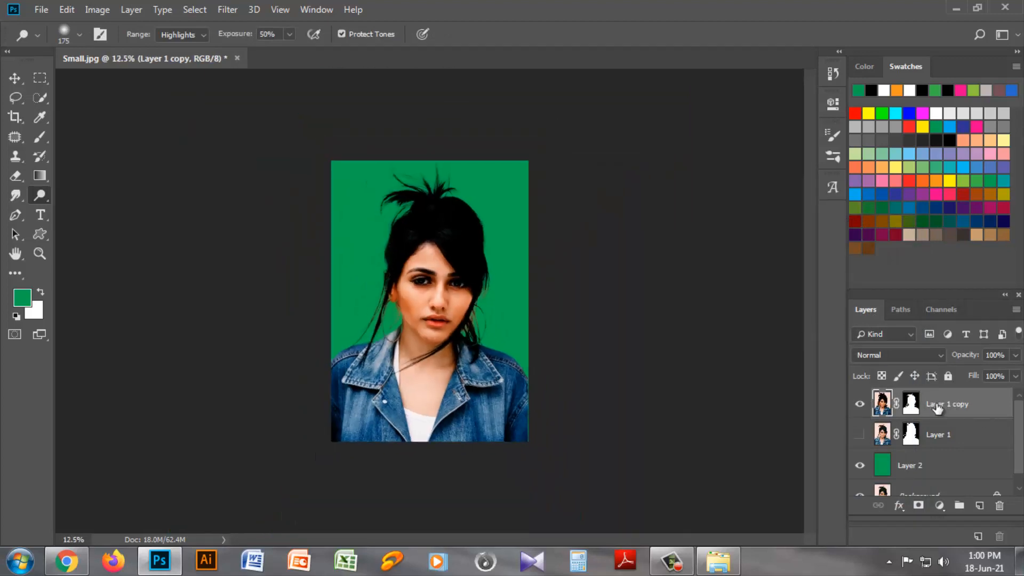
{"action": "key", "text": "ctrl+j"}
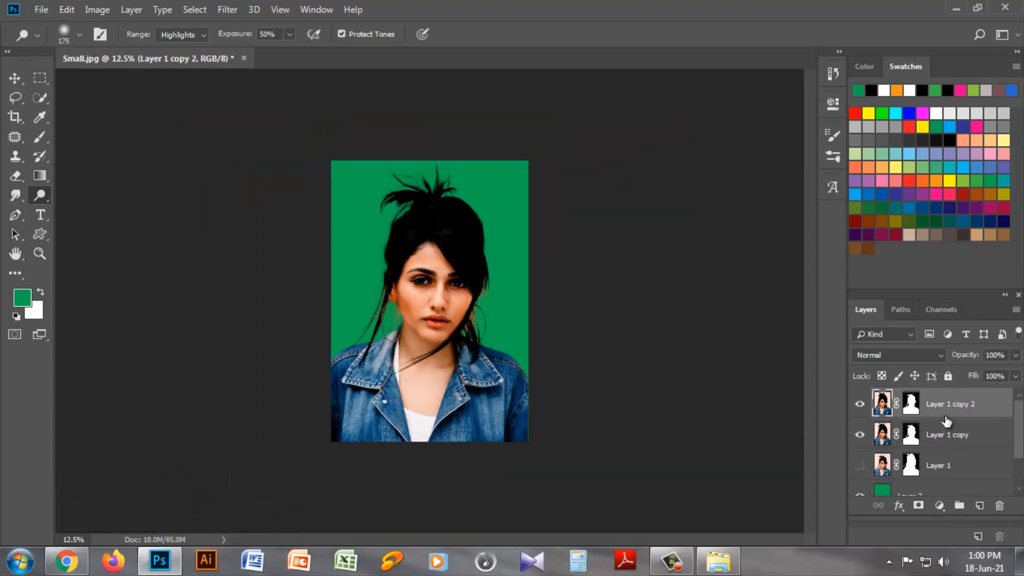
- Check the doubled hair strands up close and merge the duplicate down into Layer 1 copy
{"action": "key", "text": "ctrl+plus"}
{"action": "key", "text": "ctrl+plus"}
{"action": "key", "text": "ctrl+plus"}
{"action": "key", "text": "ctrl+plus"}
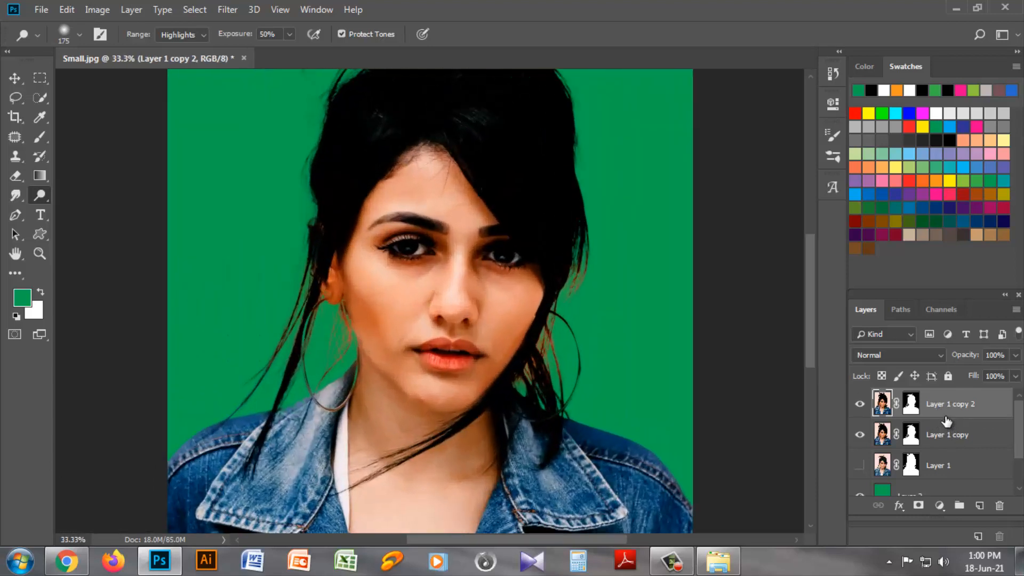
{"action": "key", "text": "ctrl+plus"}
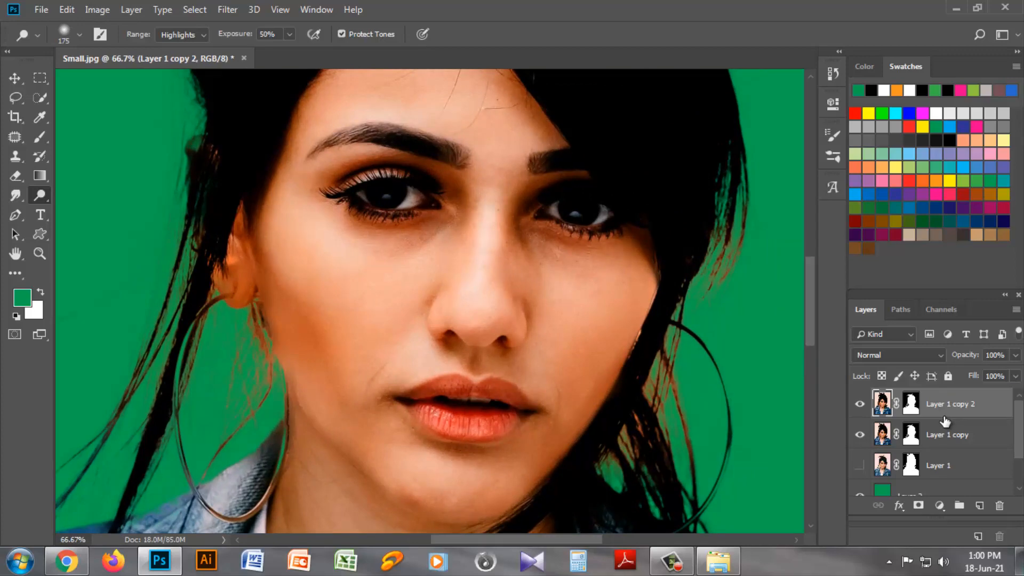
{"action": "key", "text": "ctrl+minus"}
{"action": "key", "text": "ctrl+minus"}
{"action": "key", "text": "ctrl+minus"}
{"action": "key", "text": "ctrl+minus"}
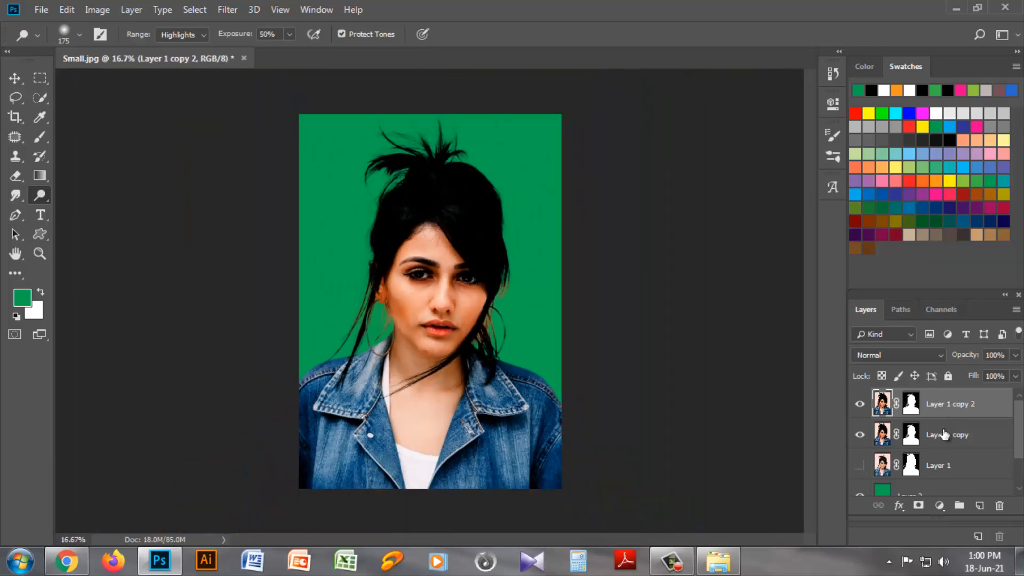
{"action": "key", "text": "ctrl+e"}
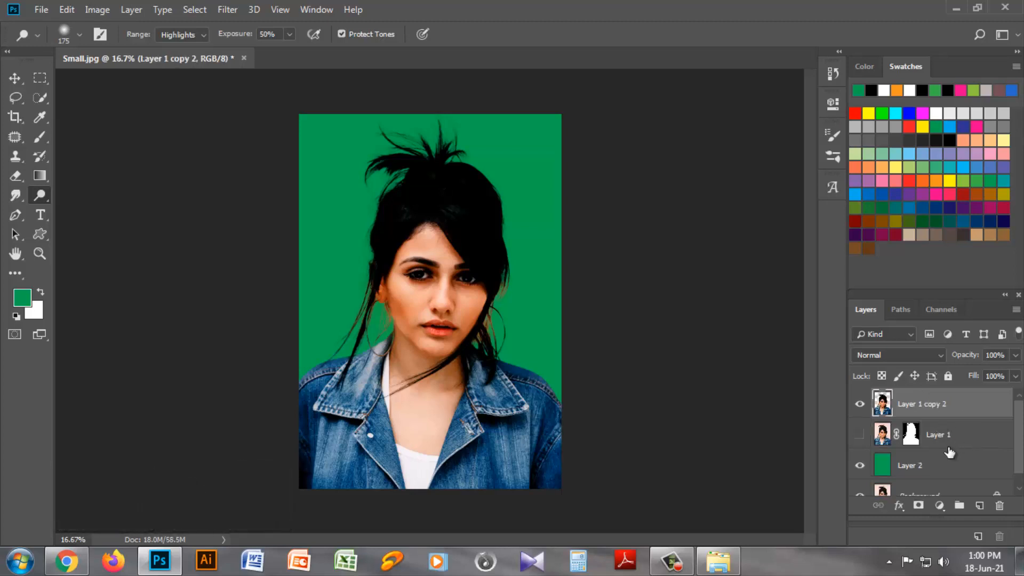
- Delete the hidden Layer 1 beneath the merged cutout
{"action": "left_click", "coordinate": [940, 434]}
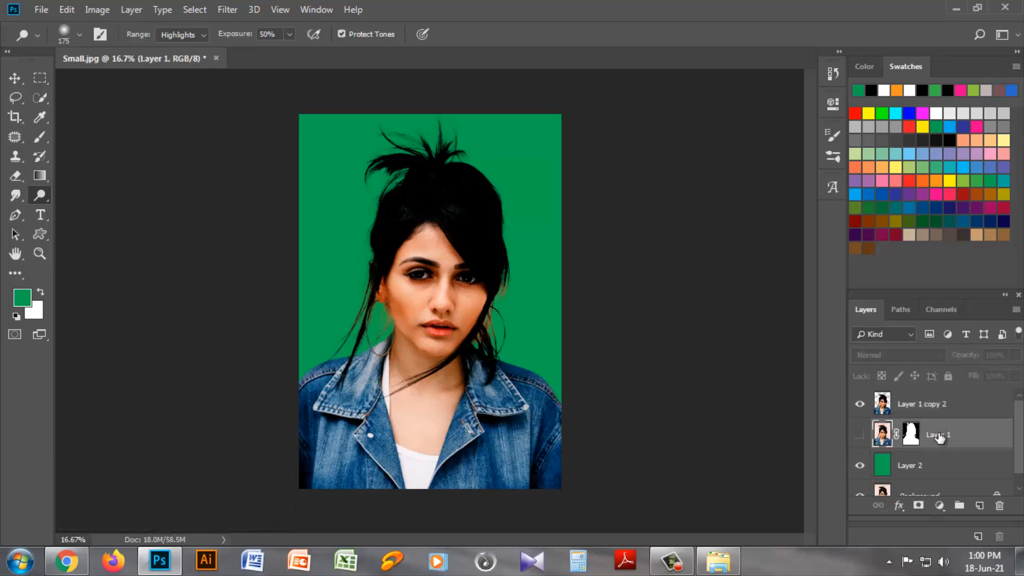
{"action": "left_click", "coordinate": [1000, 506]}
{"action": "left_click", "coordinate": [444, 215]}
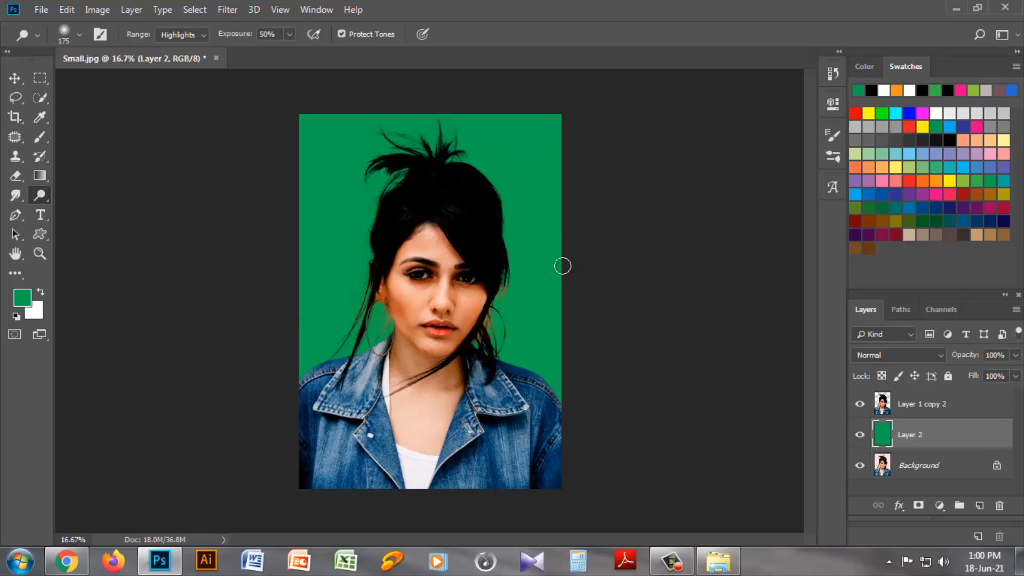
- Set the foreground colour to pure red (ff0000) and fill the background colour layer, Layer 2, with it
{"action": "left_click", "coordinate": [22, 306]}
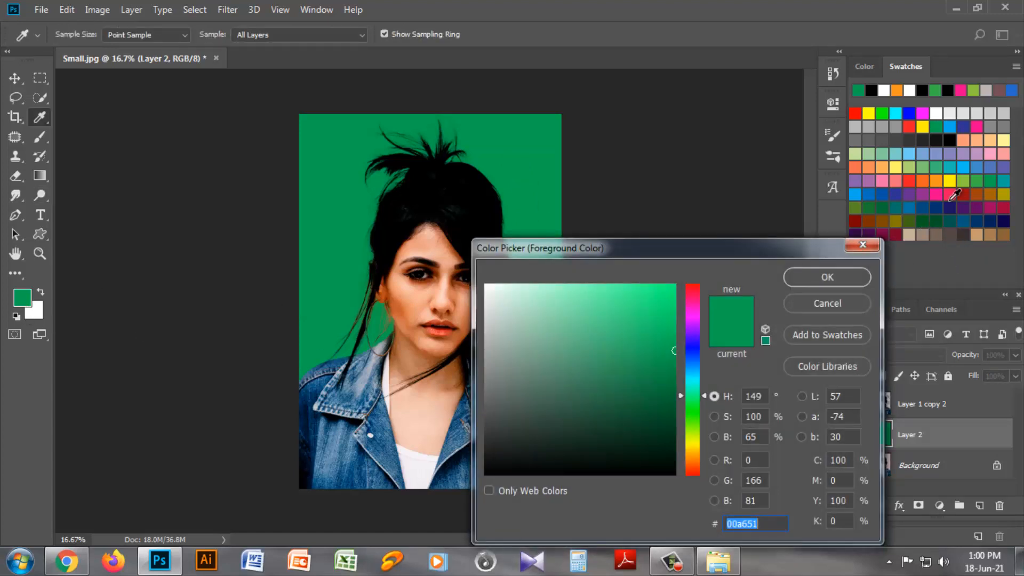
{"action": "left_click", "coordinate": [856, 113]}
{"action": "left_click", "coordinate": [827, 277]}
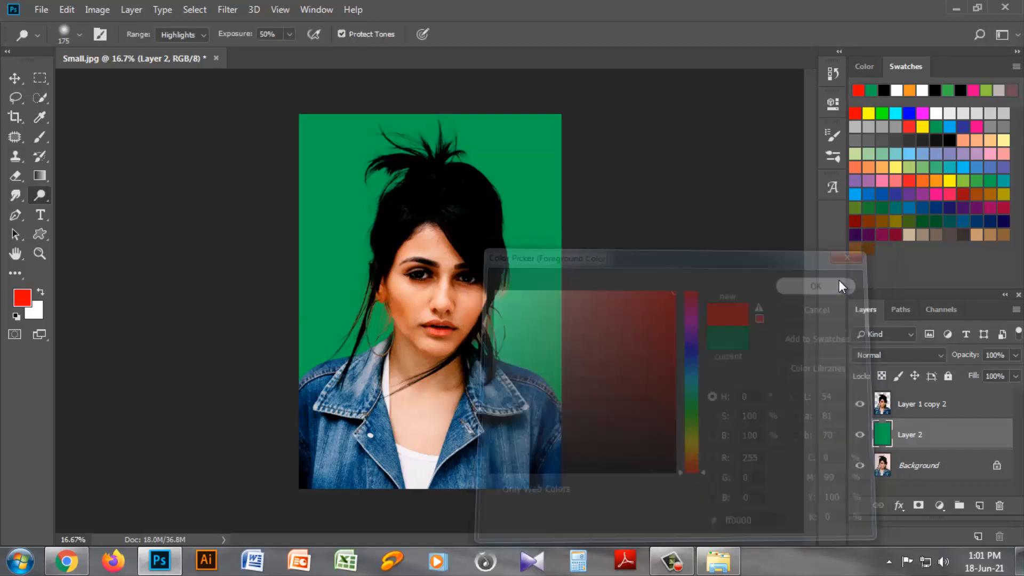
{"action": "key", "text": "alt+BackSpace"}
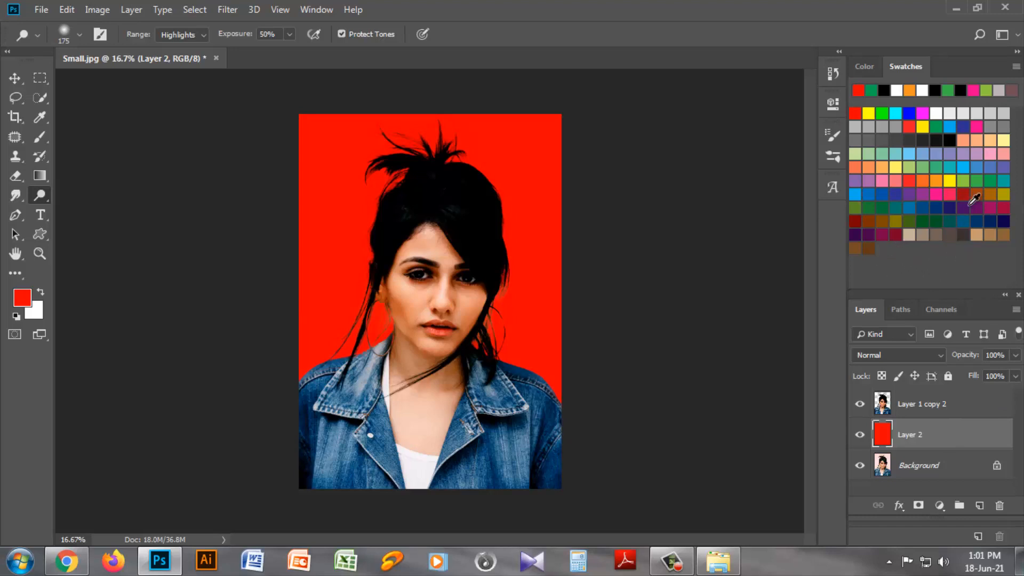
- Choose the dark green swatch as foreground colour and fill Layer 2 with it
{"action": "left_click", "coordinate": [990, 181]}
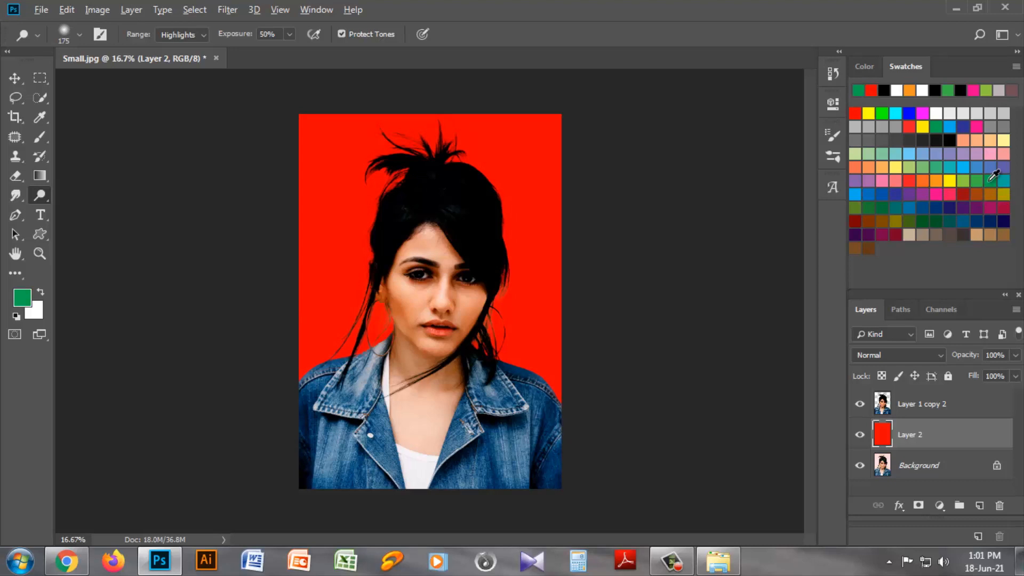
{"action": "key", "text": "alt+BackSpace"}
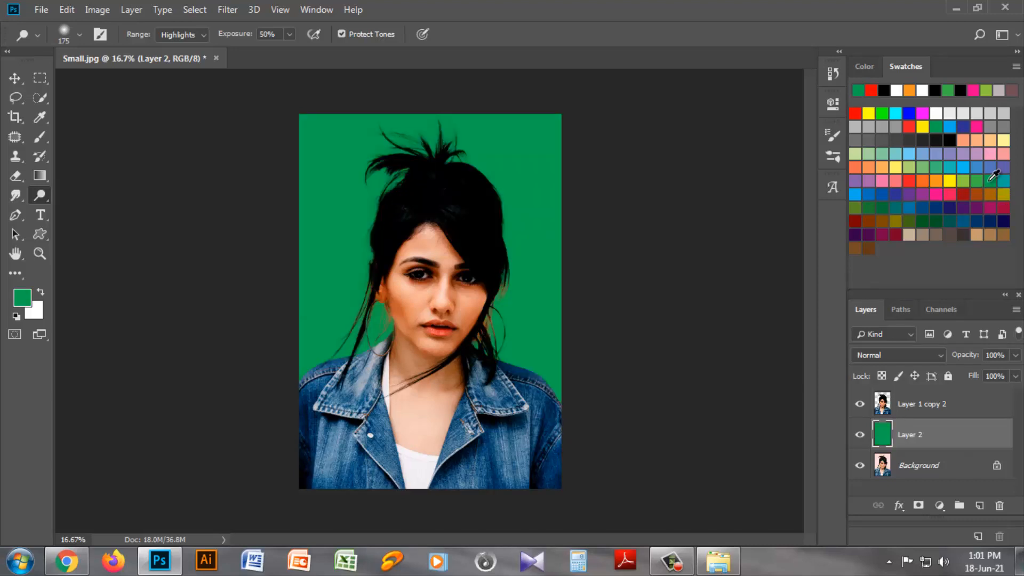